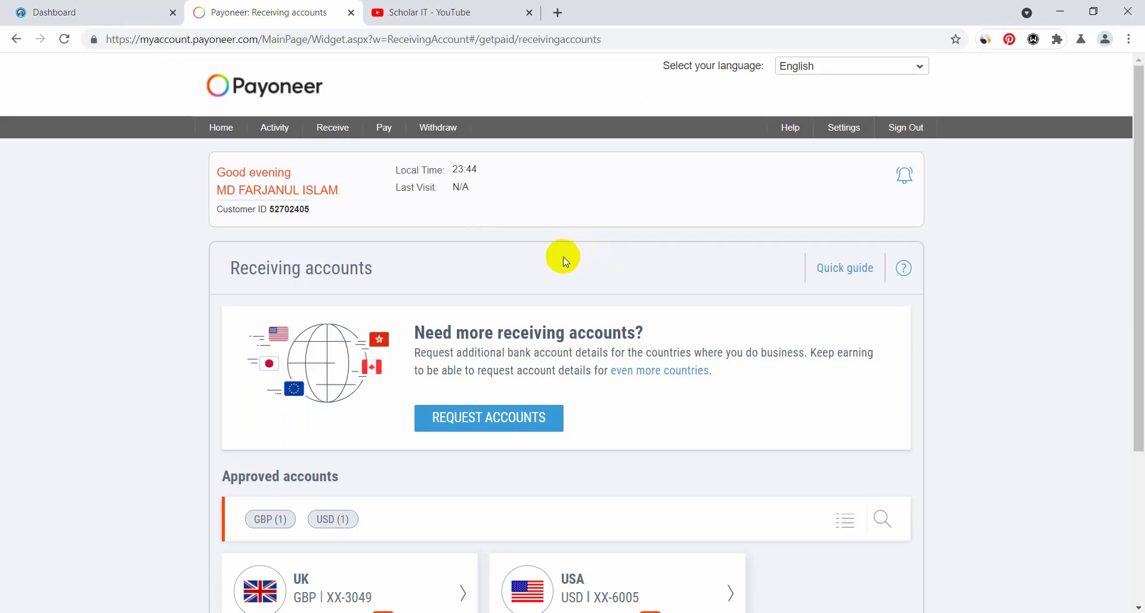
- Look over the CPABuild dashboard and the Payoneer receiving accounts page, ending on the CPABuild dashboard
click(105, 12)
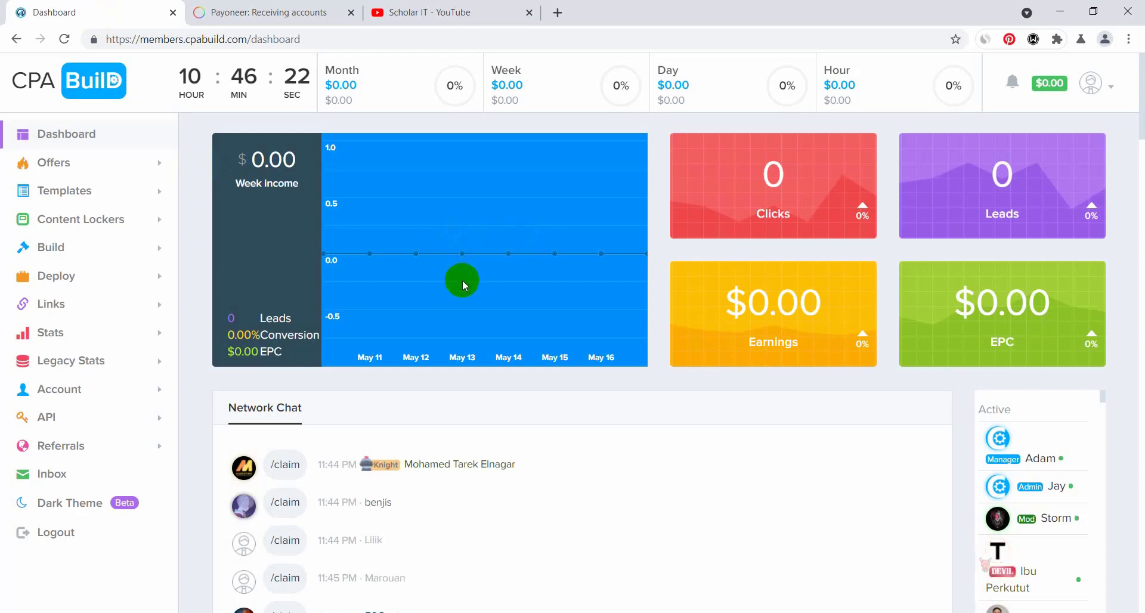
click(467, 353)
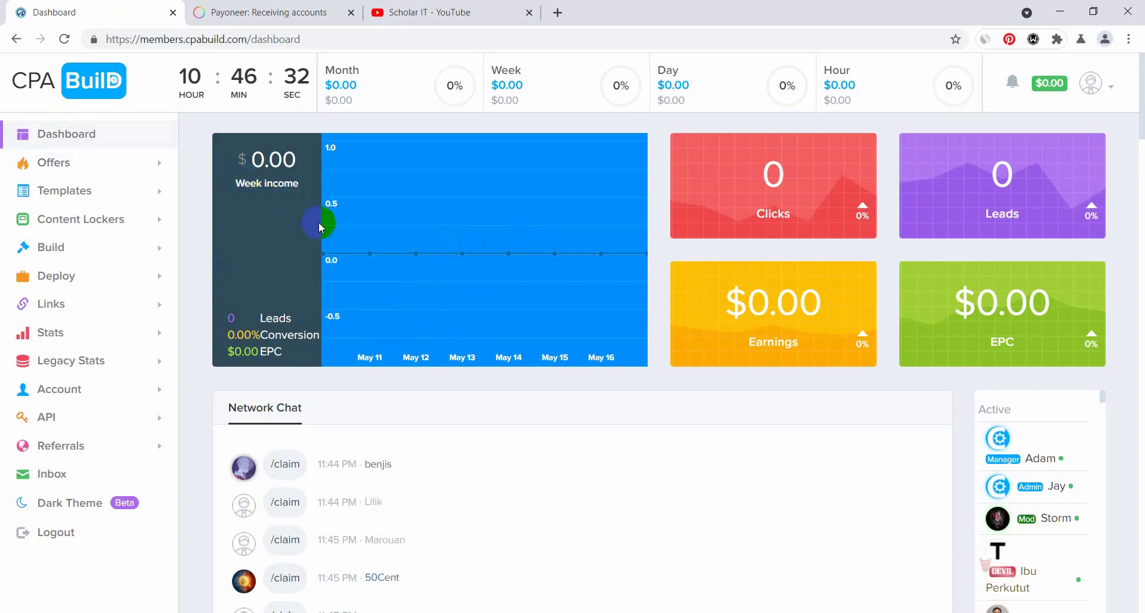
click(264, 7)
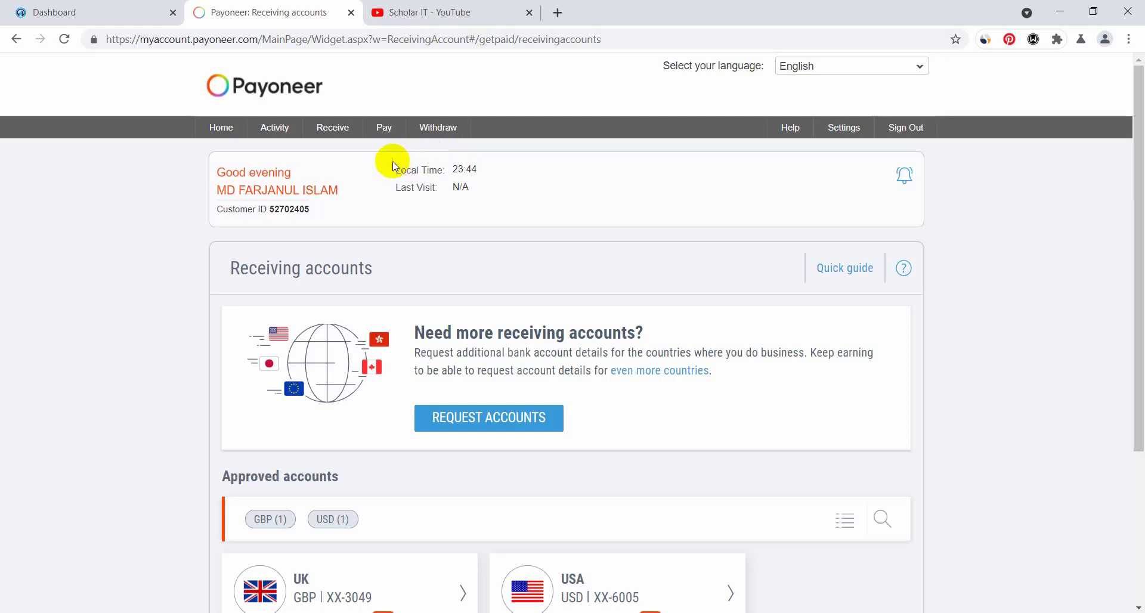
click(26, 12)
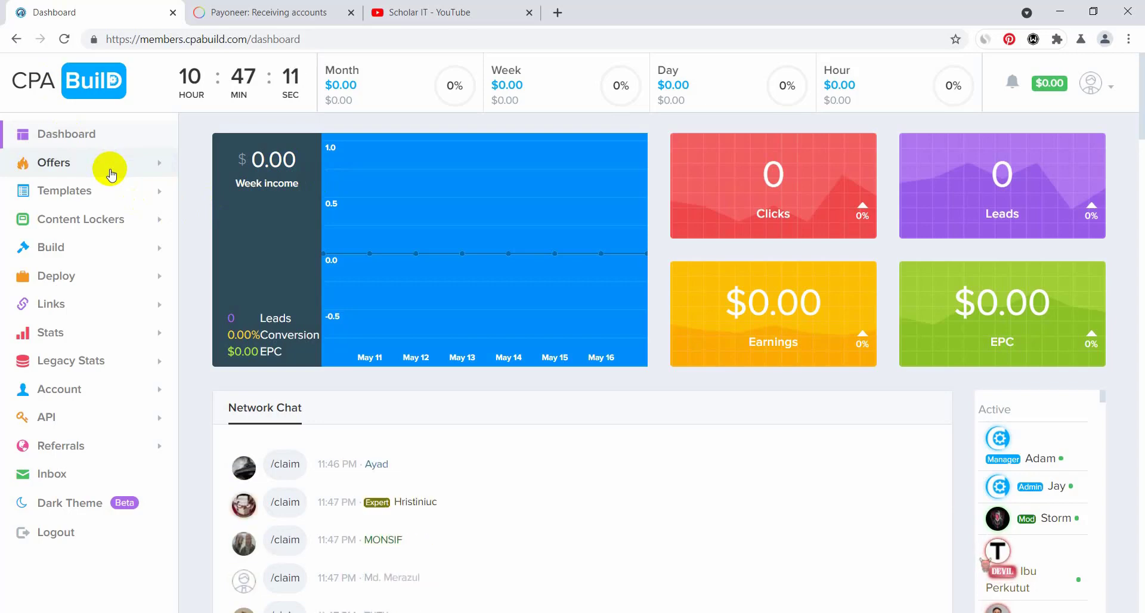
click(240, 7)
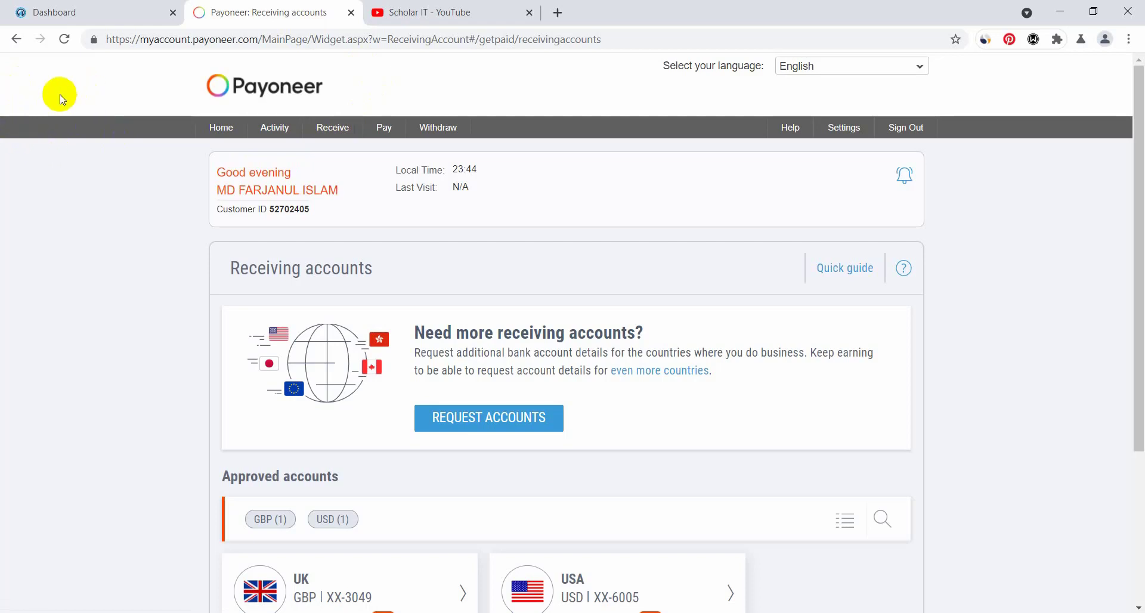
click(53, 7)
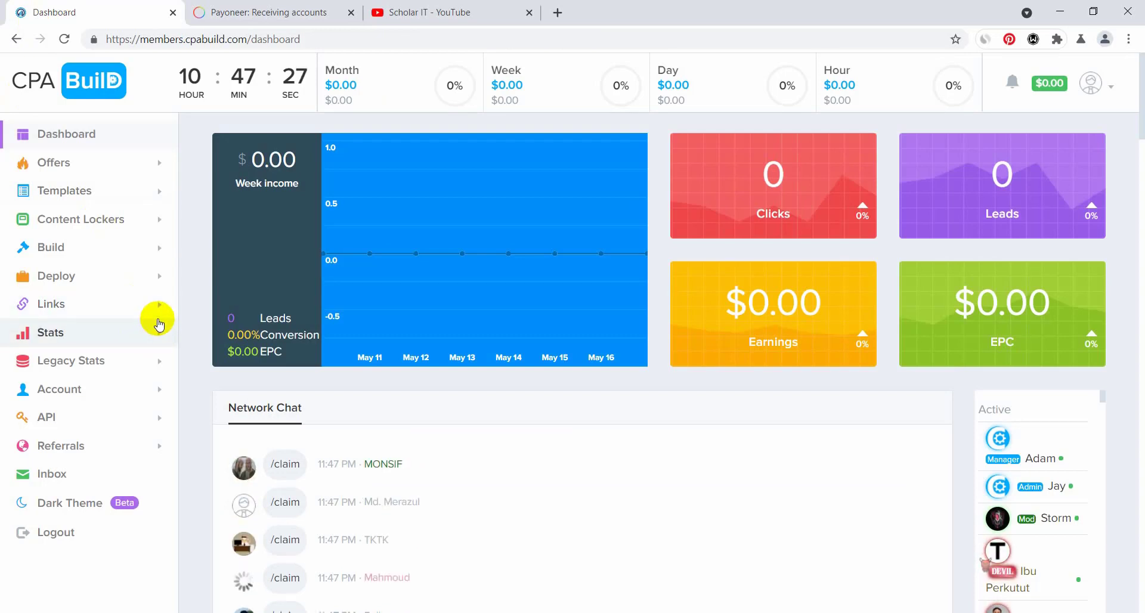
click(271, 12)
click(106, 6)
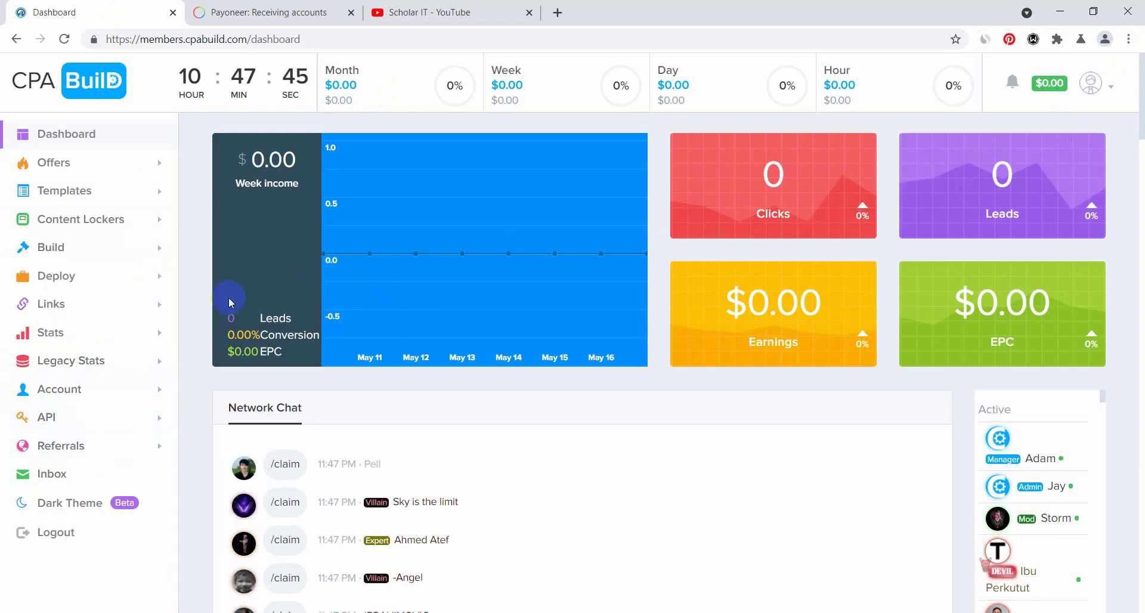
- Open the account's Payment Settings and go through the payment information down to the Tipalti and payment amount sections
click(88, 389)
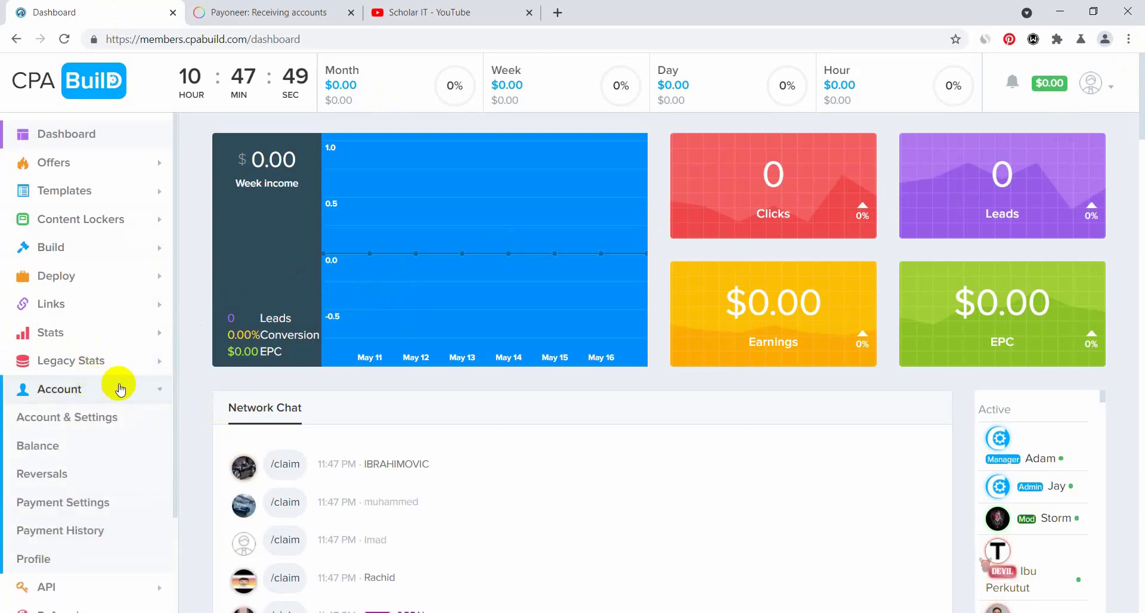
click(73, 504)
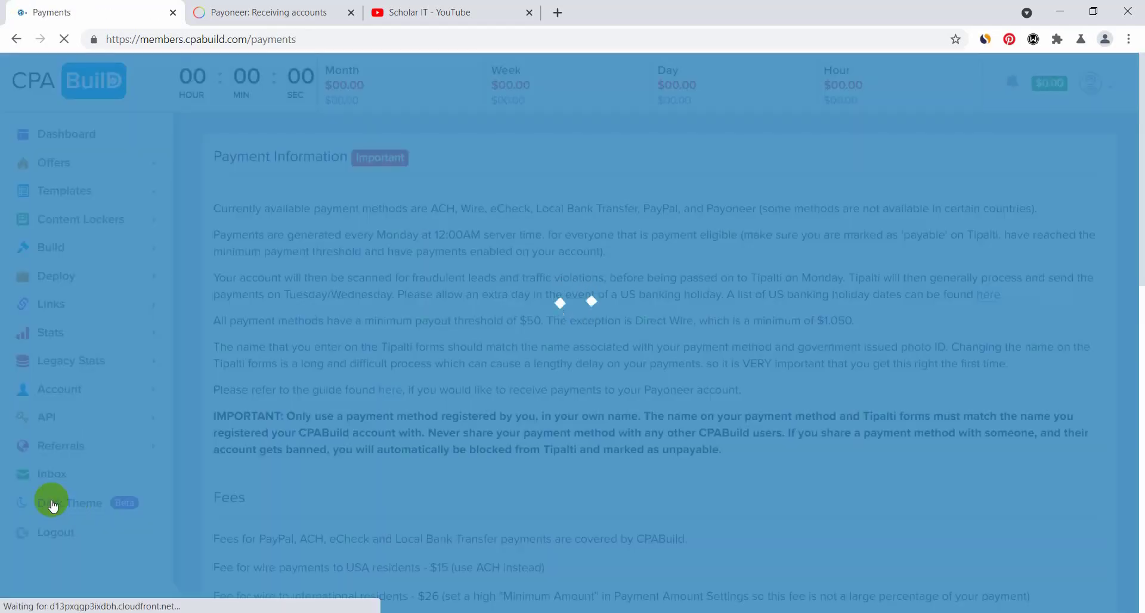
scroll(1142, 149, down, 2)
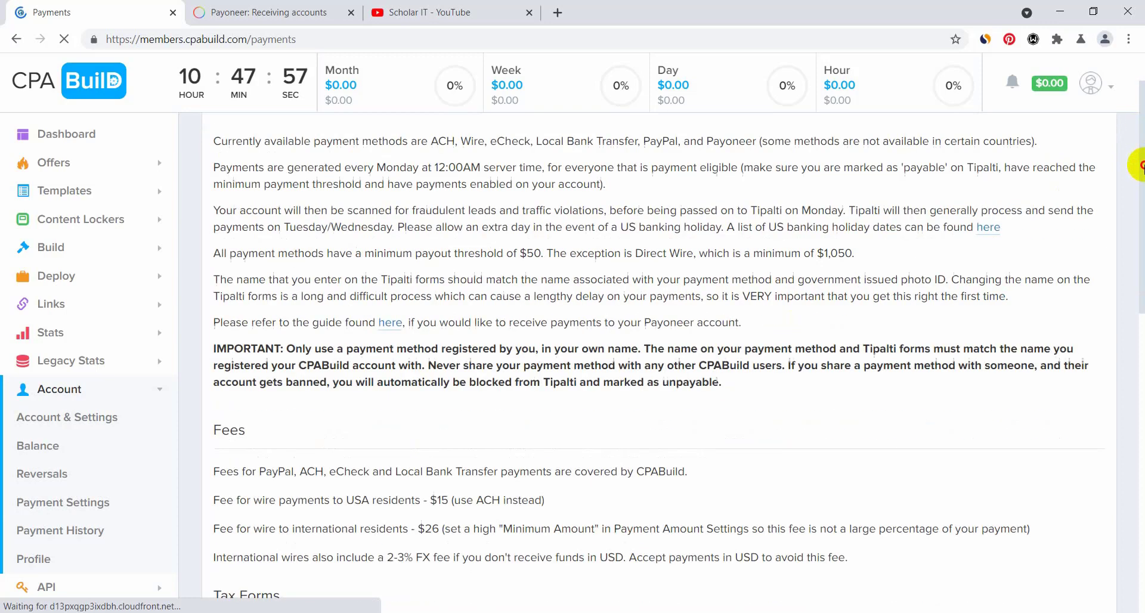
scroll(1142, 174, down, 1)
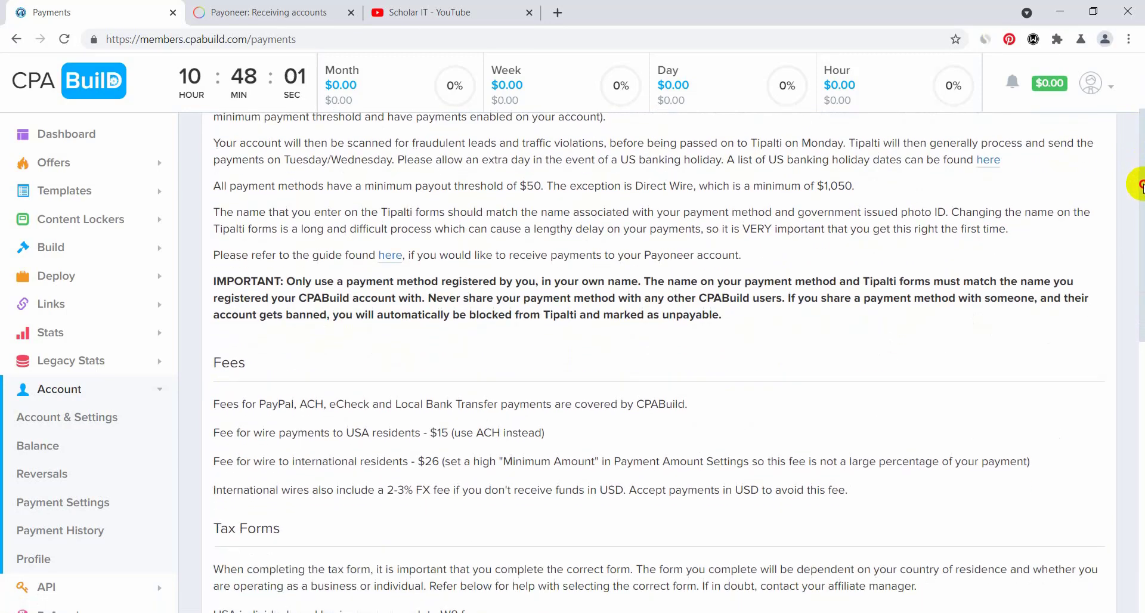
drag(1142, 185, 1076, 485)
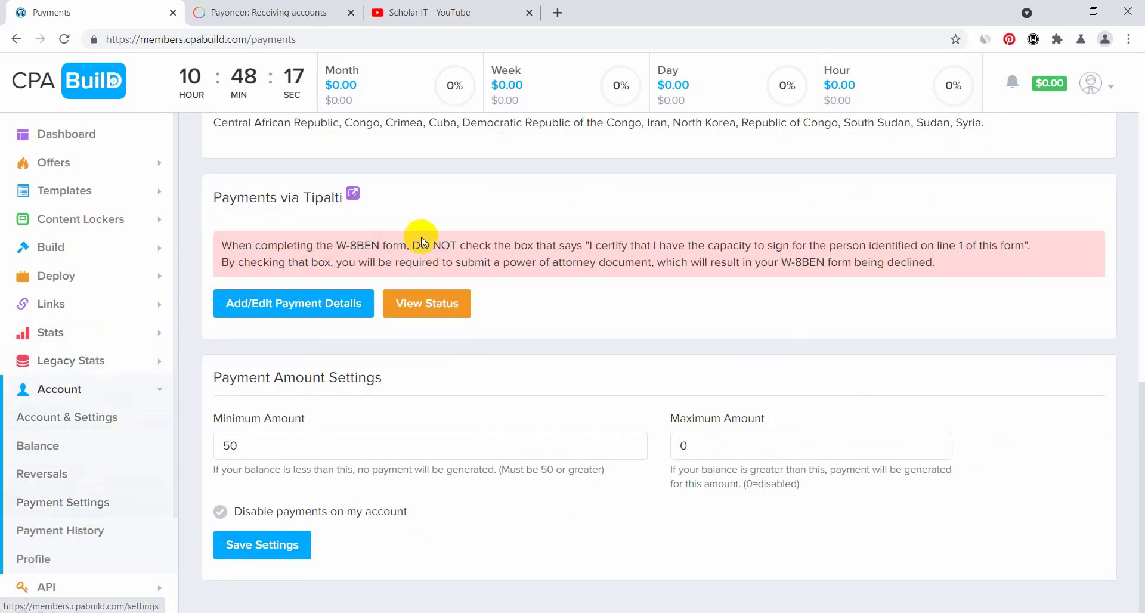
drag(1139, 384, 1097, 424)
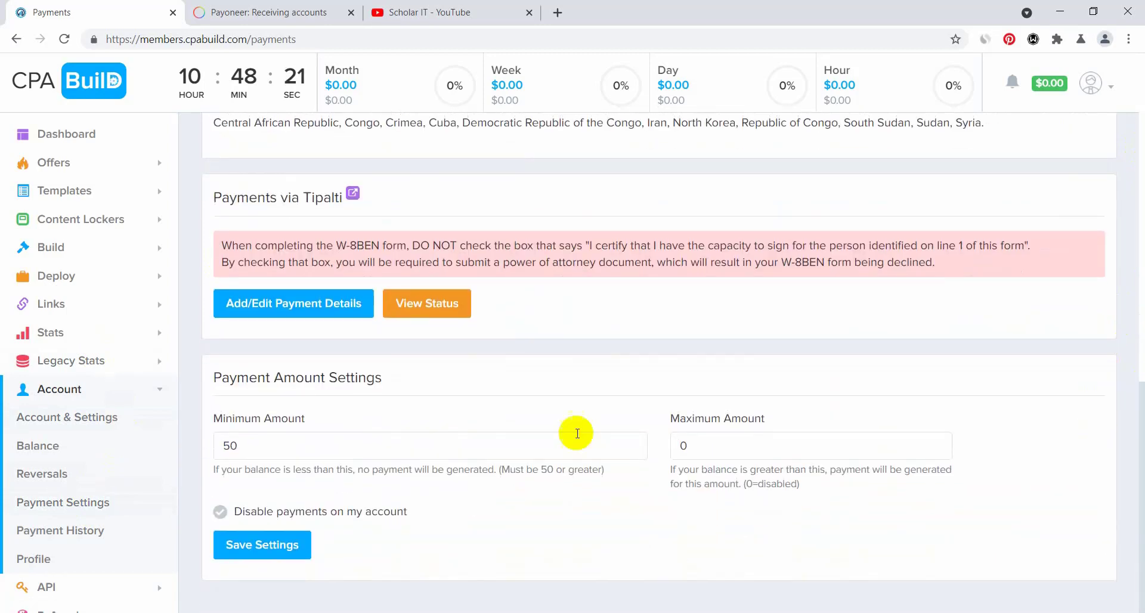
- Show the Tipalti payment status and check the payee status and payable entries, with a brief look at the Payoneer page
click(460, 304)
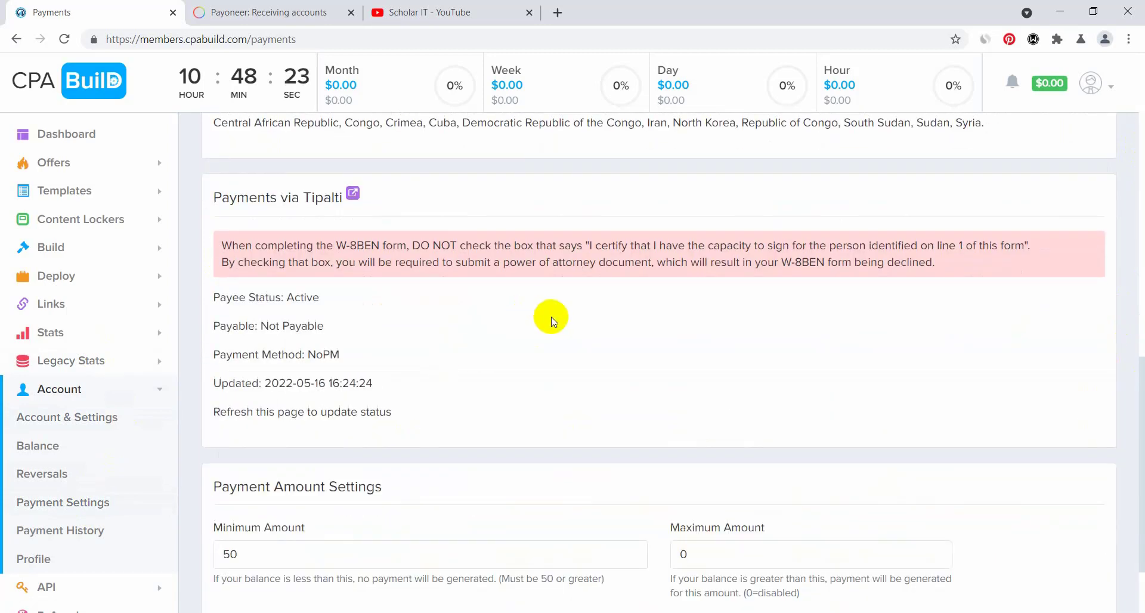
drag(260, 323, 322, 299)
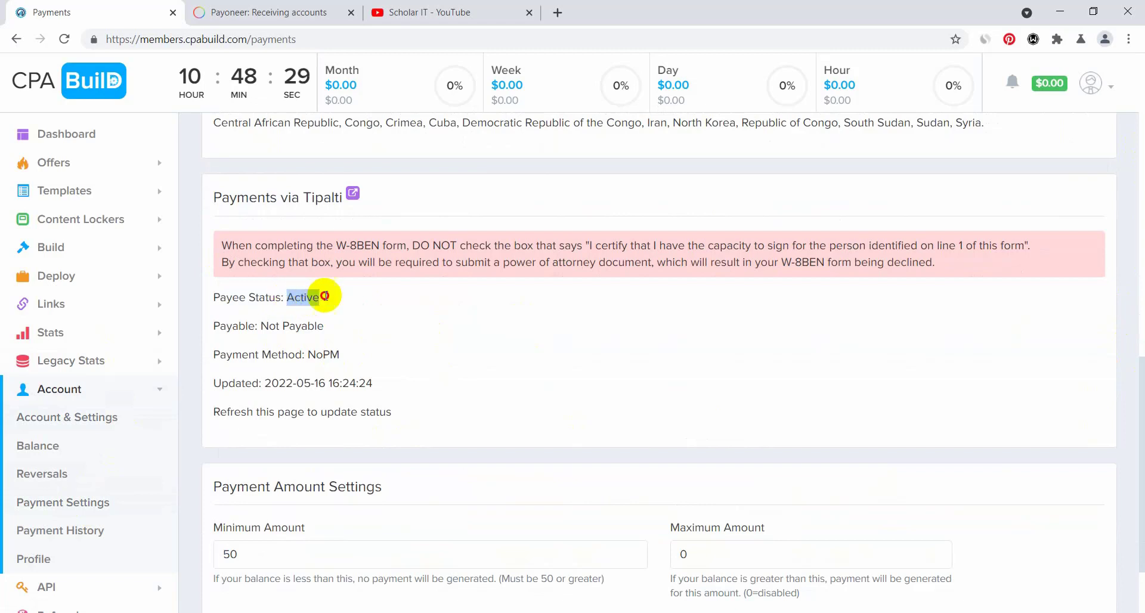
click(310, 326)
drag(261, 325, 328, 324)
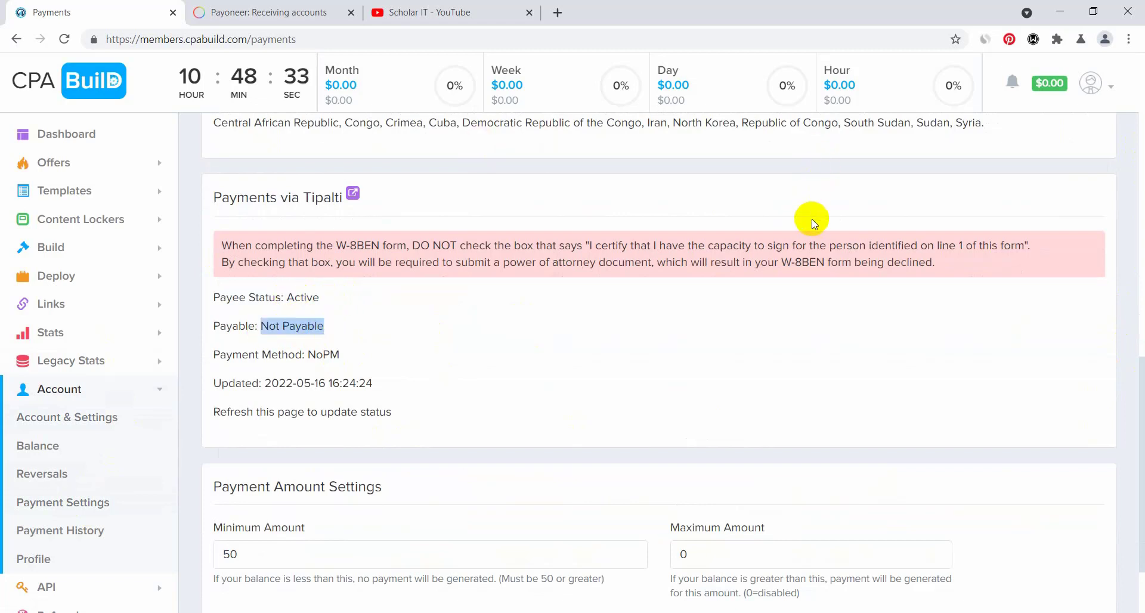
click(286, 12)
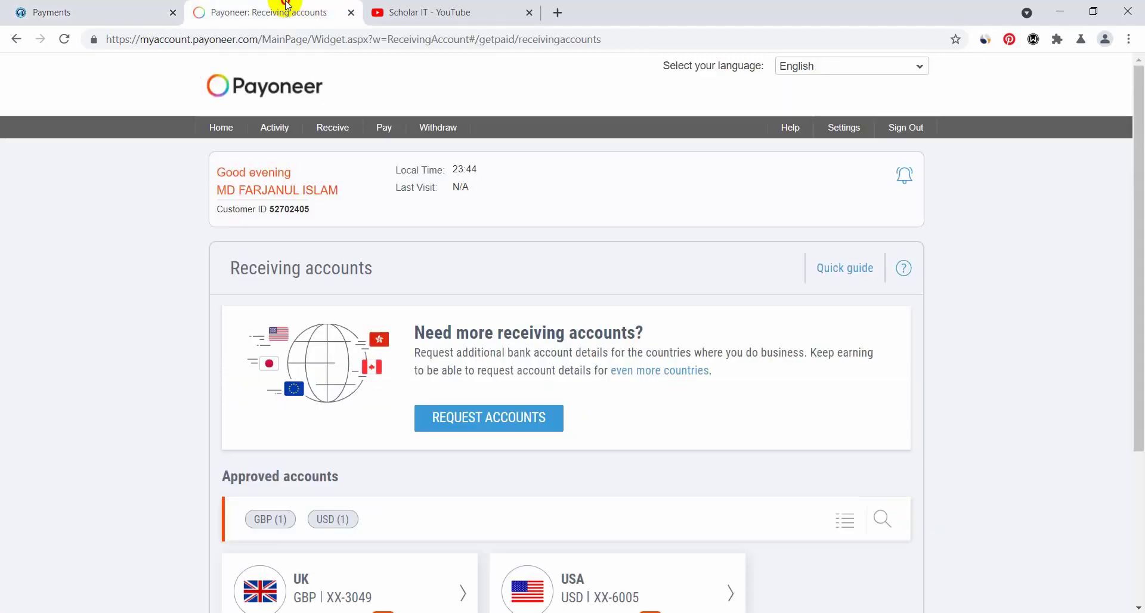
click(113, 9)
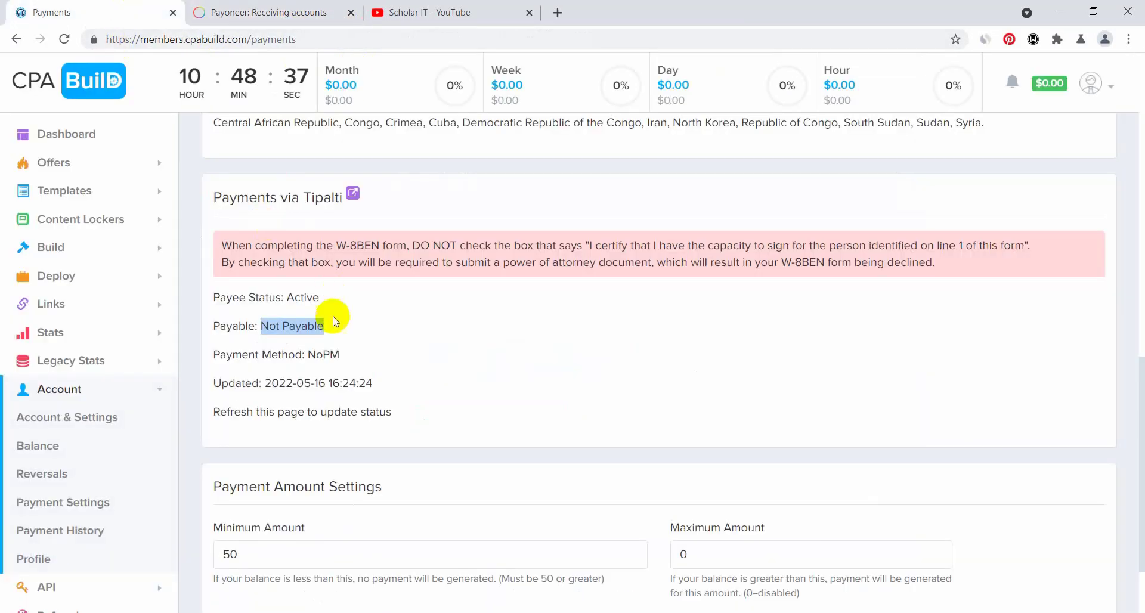
click(278, 325)
drag(284, 324, 343, 328)
scroll(334, 319, down, 1)
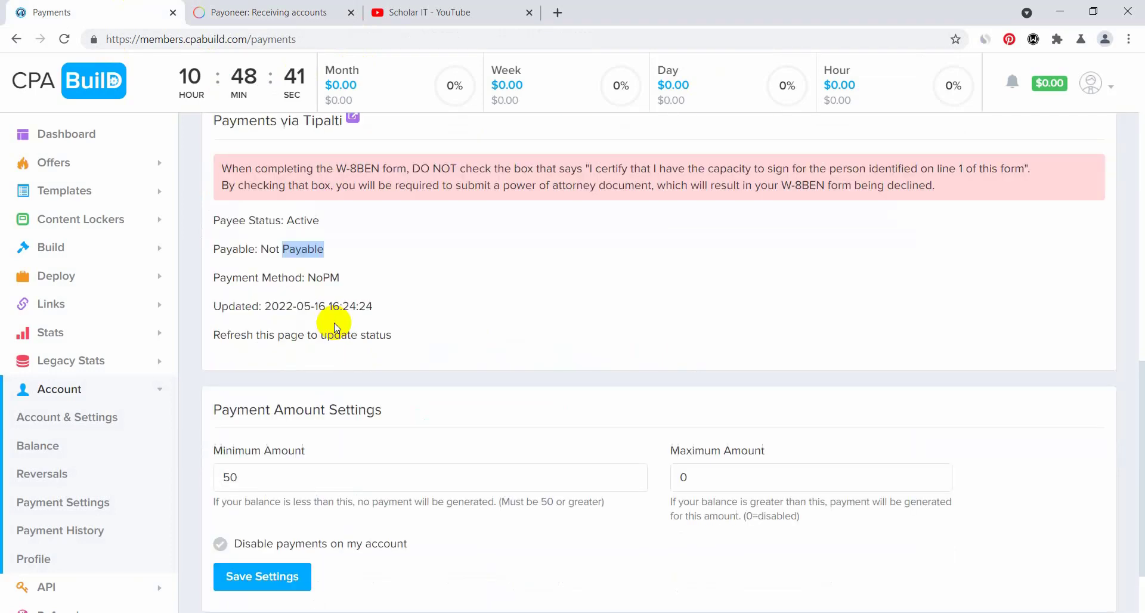
- Open the Tipalti form for adding or editing payment details
scroll(310, 295, up, 1)
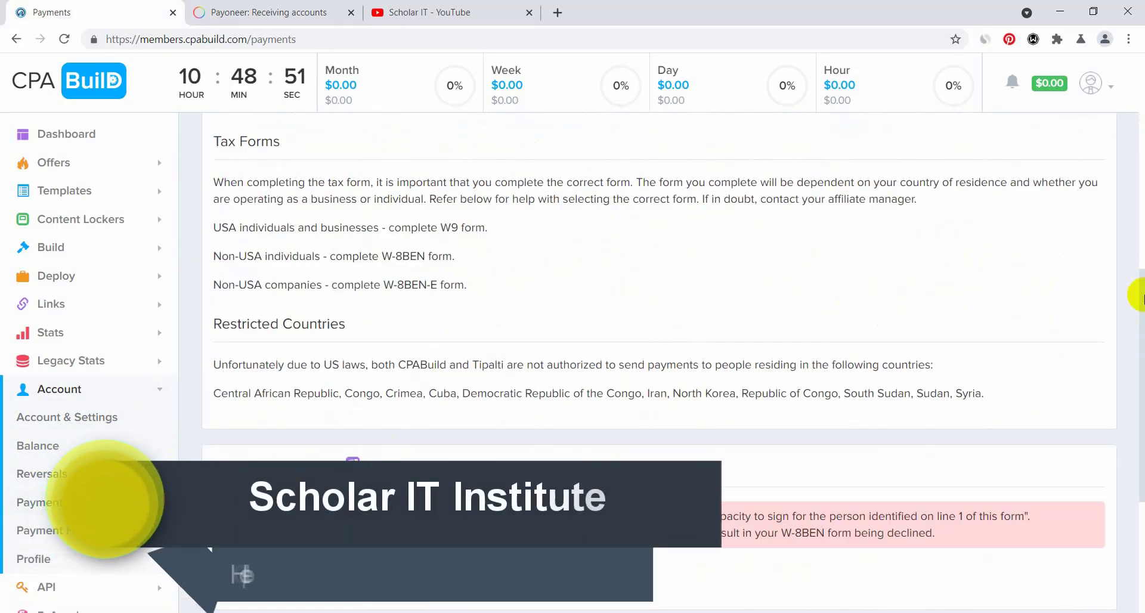
drag(1141, 296, 1142, 404)
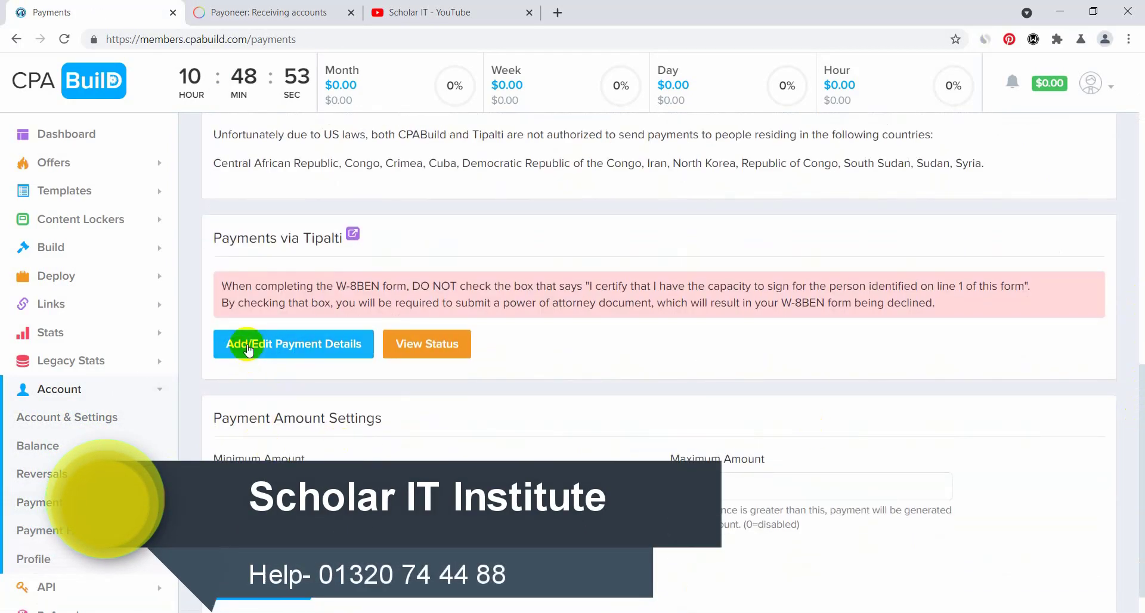
click(294, 349)
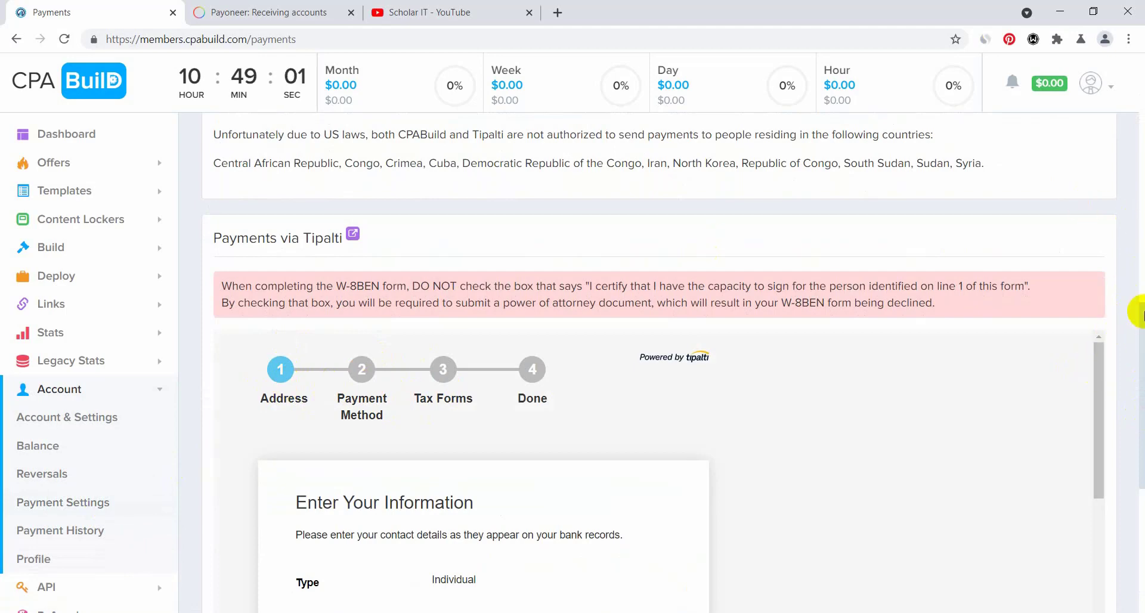
- Open the contact information in the Address stage of the Tipalti form for editing
scroll(1140, 311, up, 7)
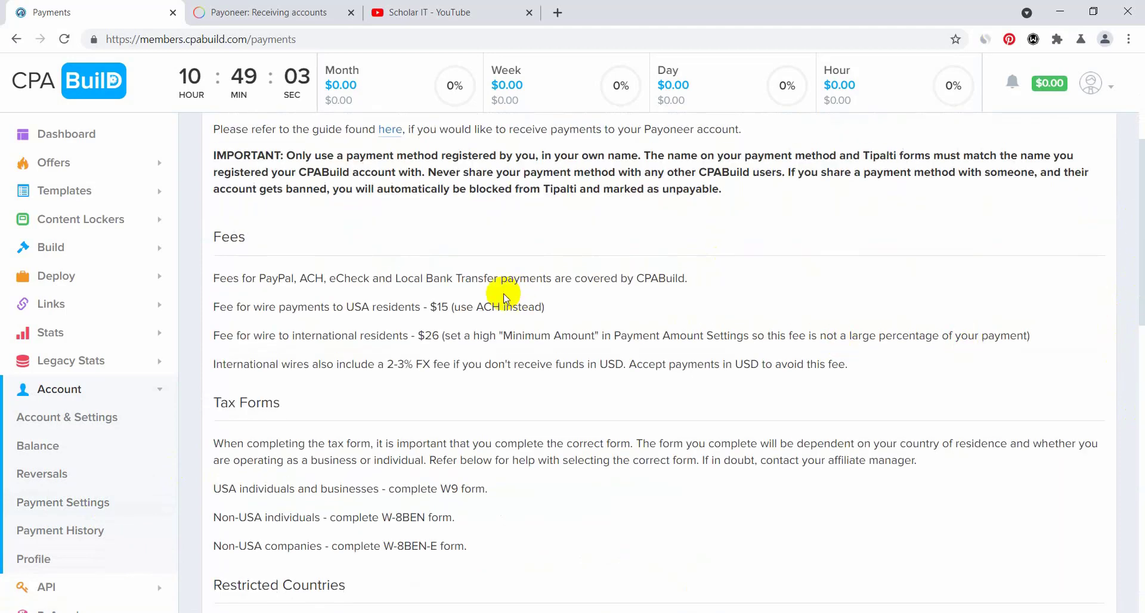
scroll(503, 294, up, 10)
scroll(503, 295, up, 2)
scroll(500, 295, down, 6)
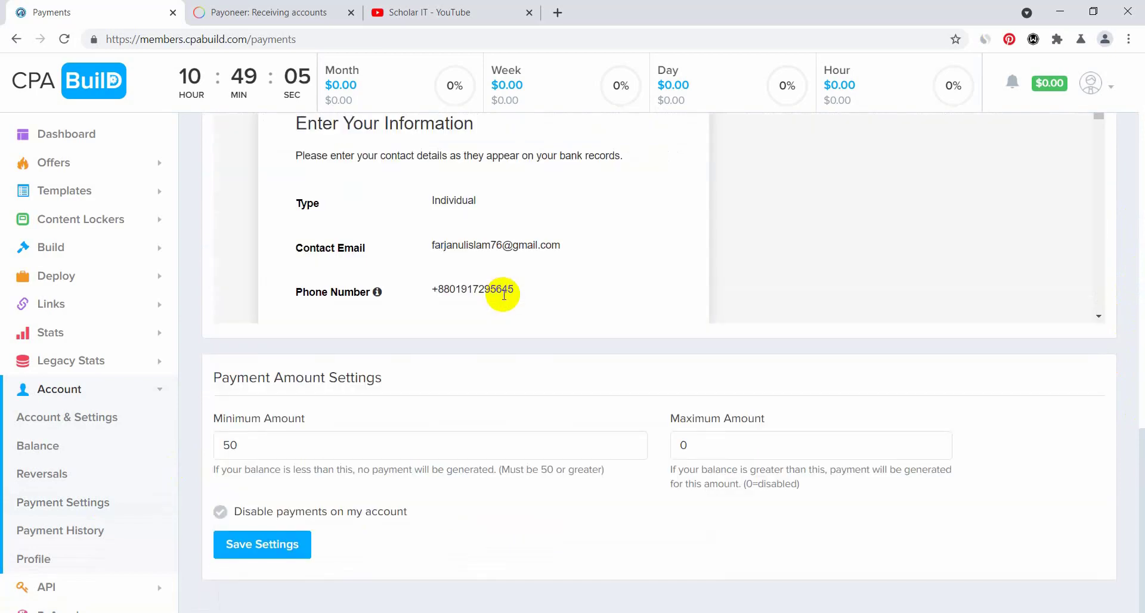
scroll(560, 337, up, 3)
scroll(475, 328, down, 3)
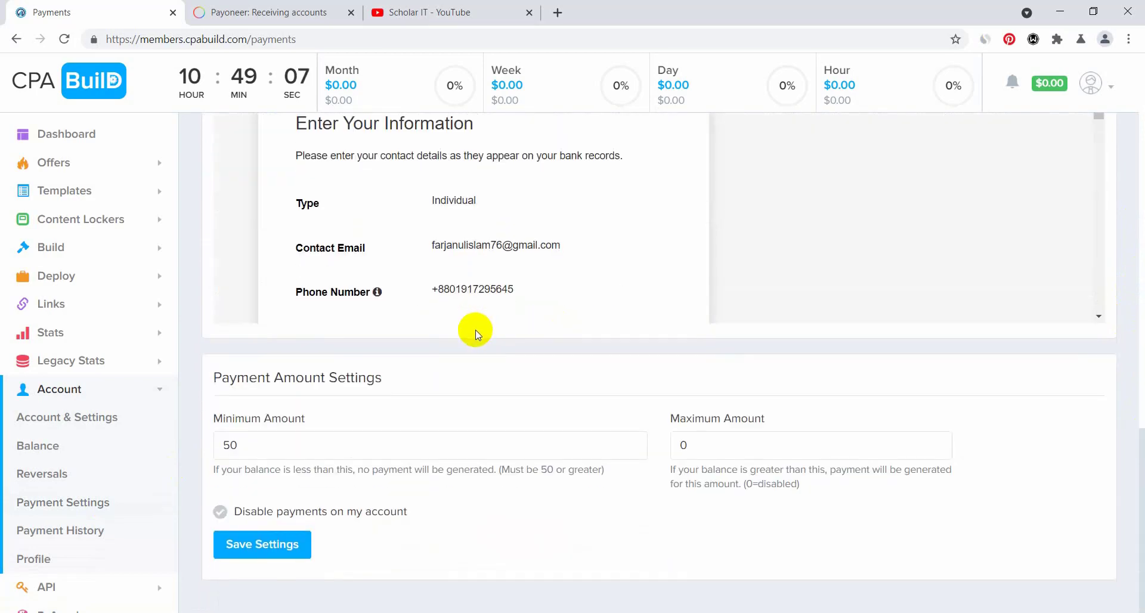
scroll(471, 333, up, 4)
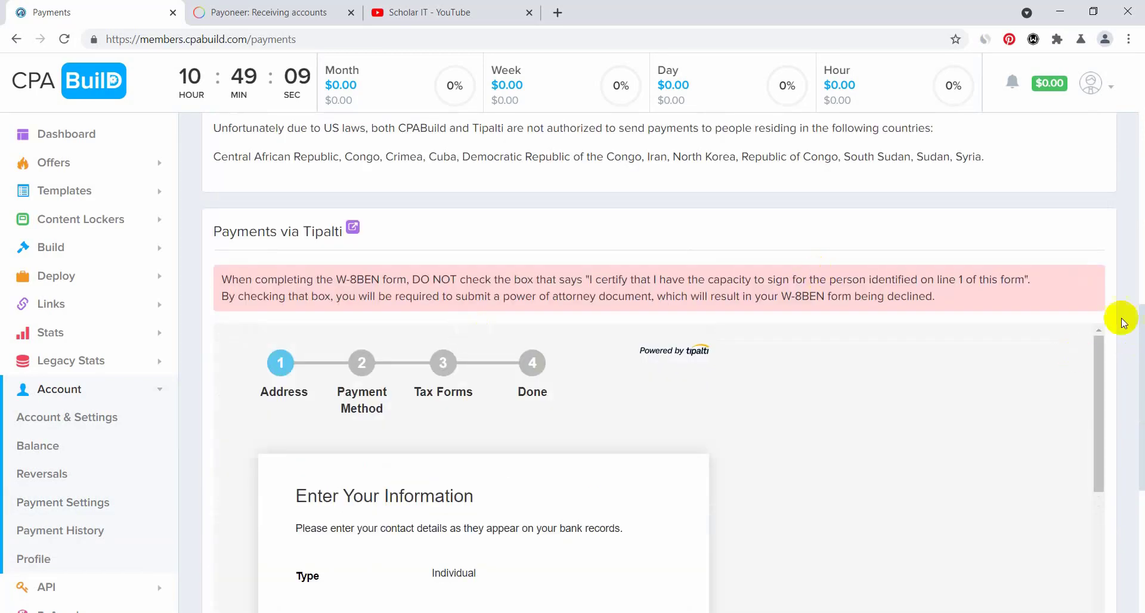
drag(1135, 327, 1135, 395)
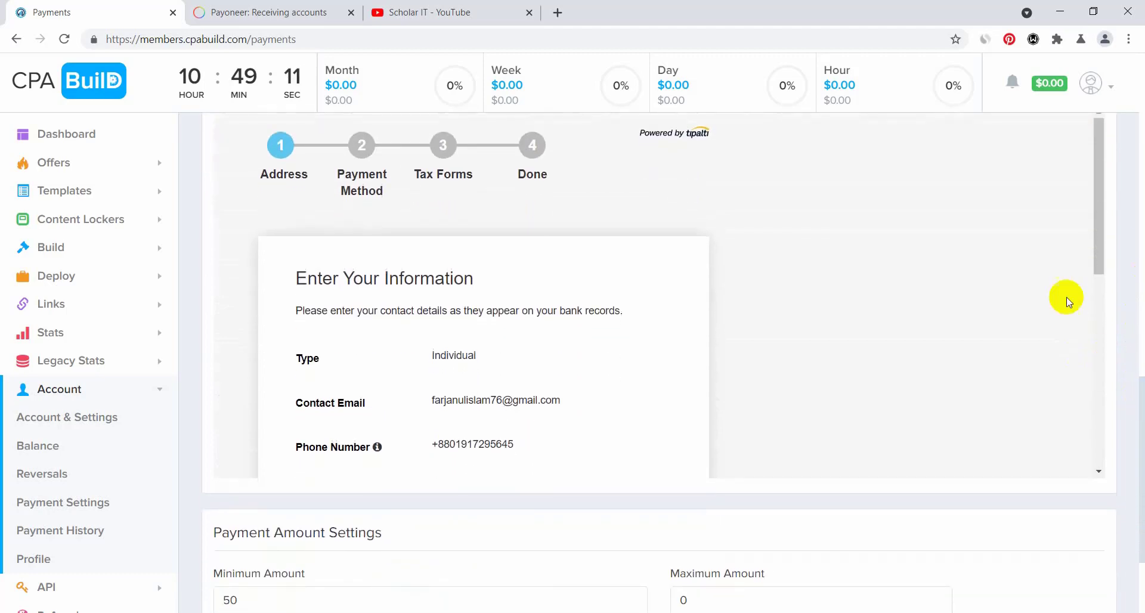
drag(1096, 203, 1073, 423)
click(577, 395)
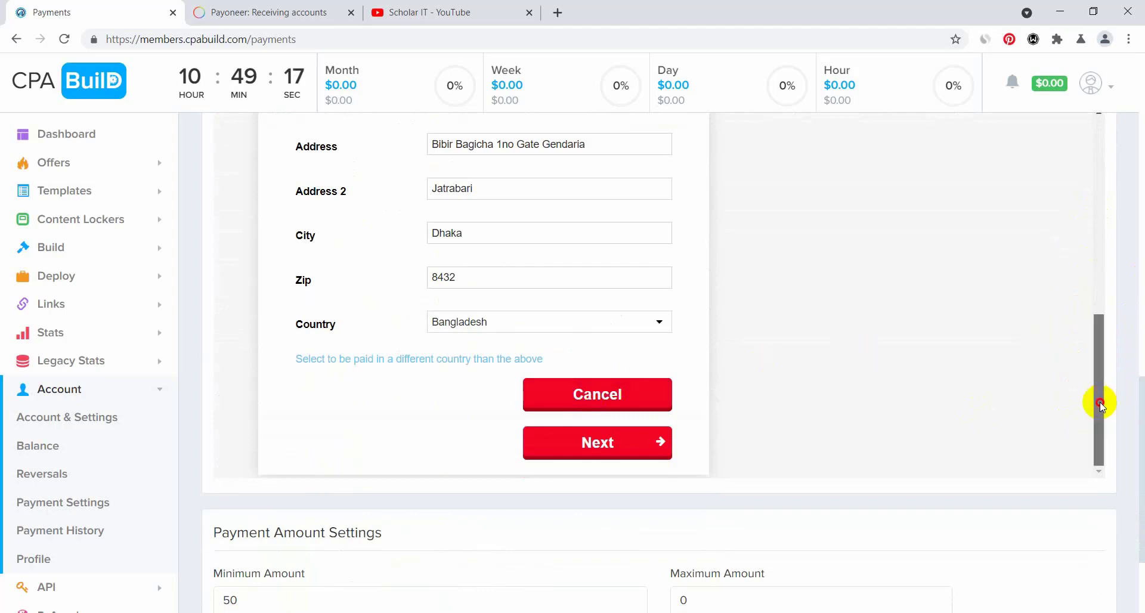
- Review the contact and address fields, submit them unchanged, and confirm the address to continue to the Payment Method stage
drag(1100, 402, 1098, 273)
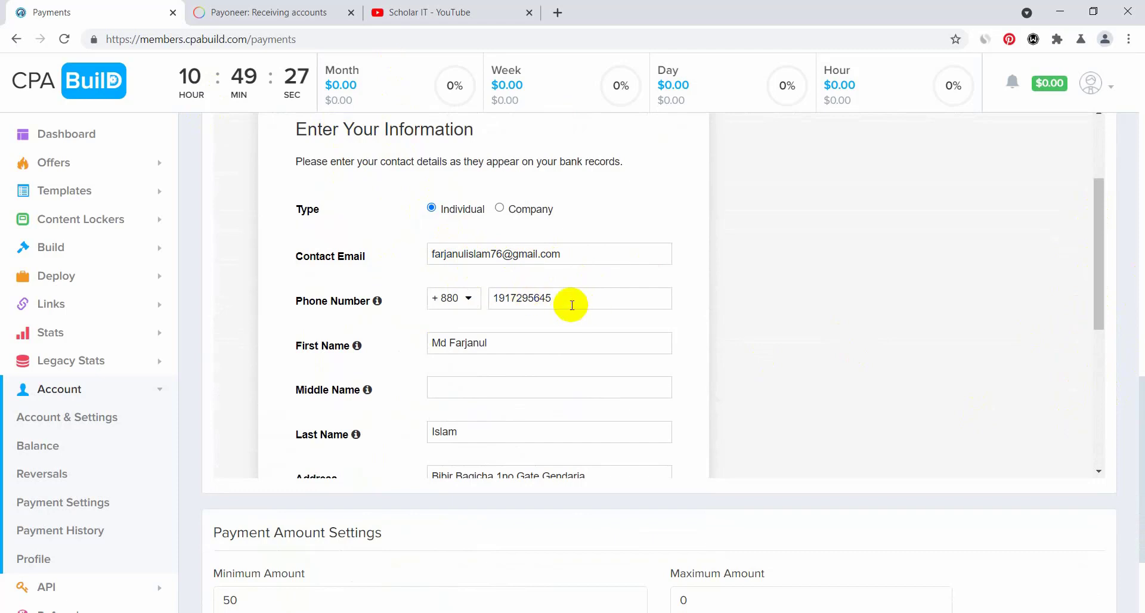
drag(1097, 213, 1097, 334)
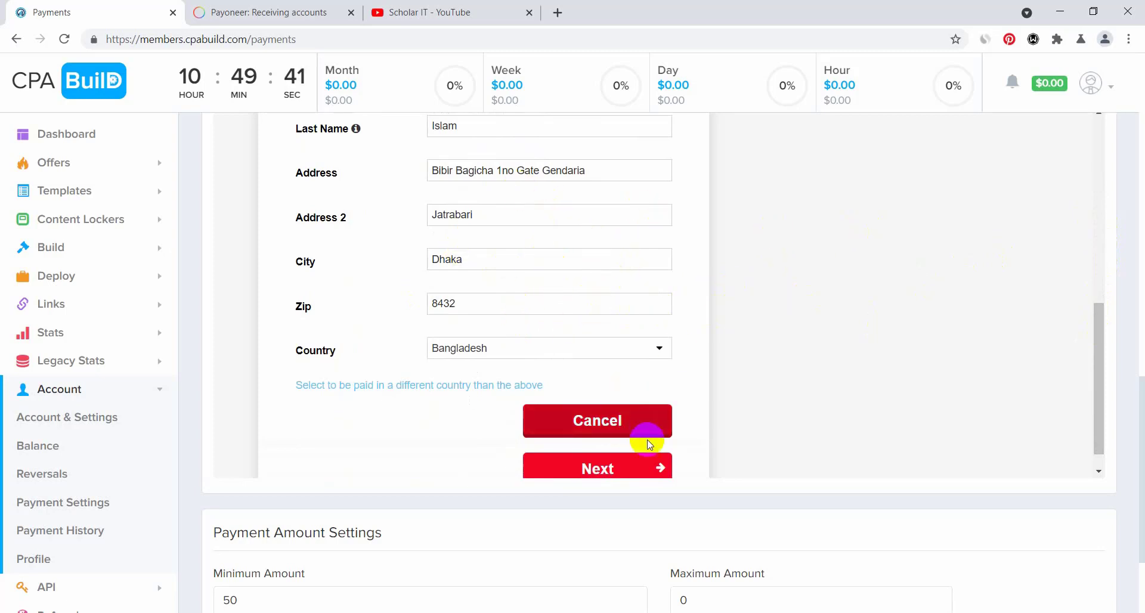
click(613, 470)
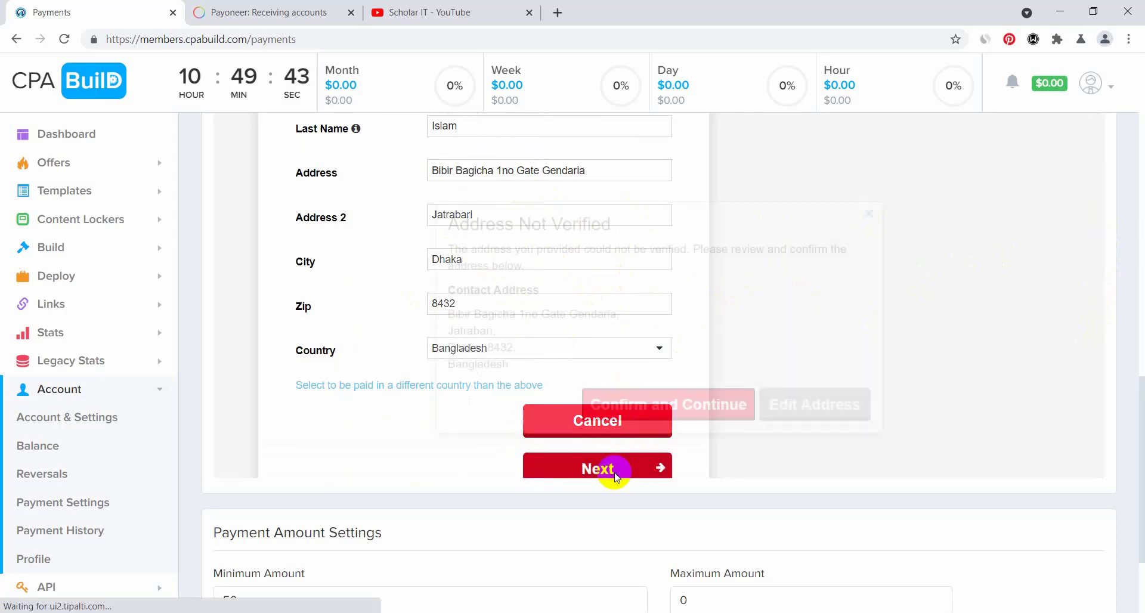
click(730, 433)
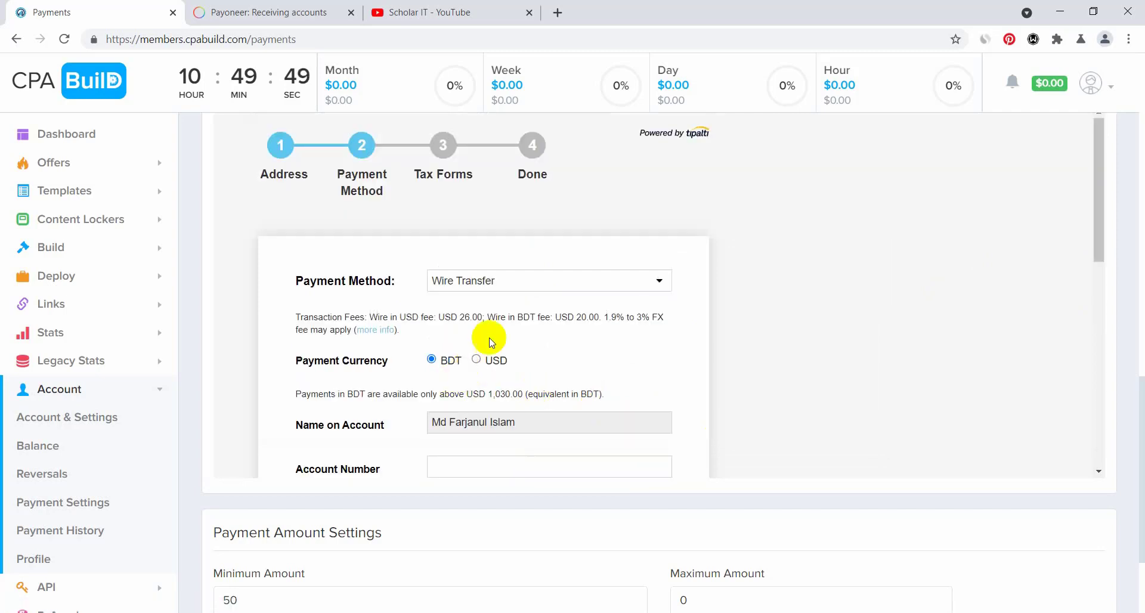
- Examine the Wire Transfer bank fields in the Payment Method form and the page's information on available payment methods
scroll(451, 358, down, 6)
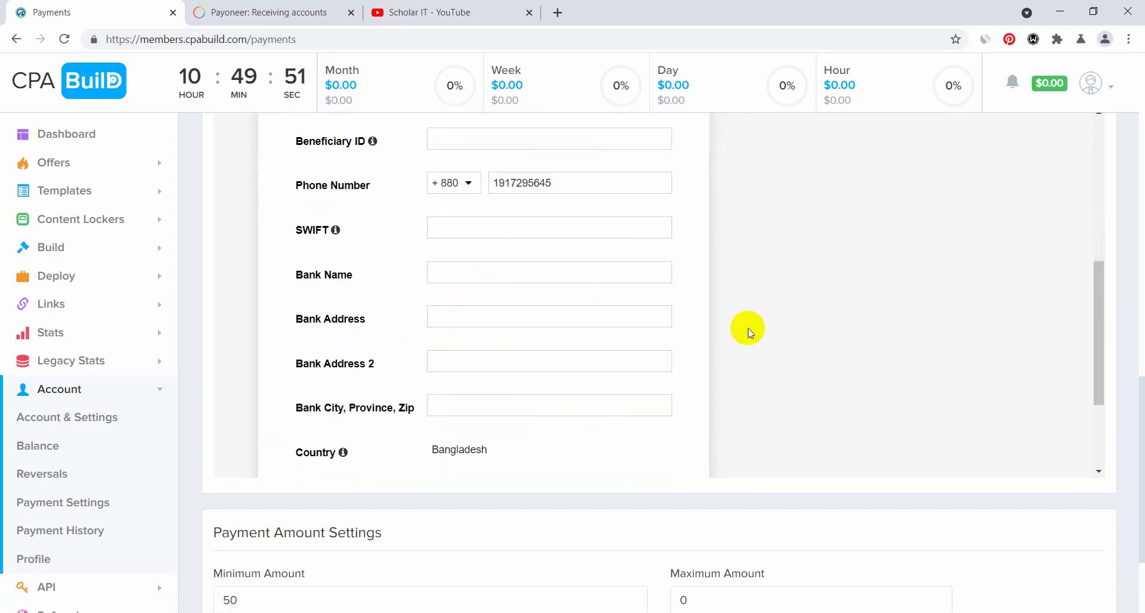
scroll(592, 425, down, 3)
scroll(582, 440, up, 8)
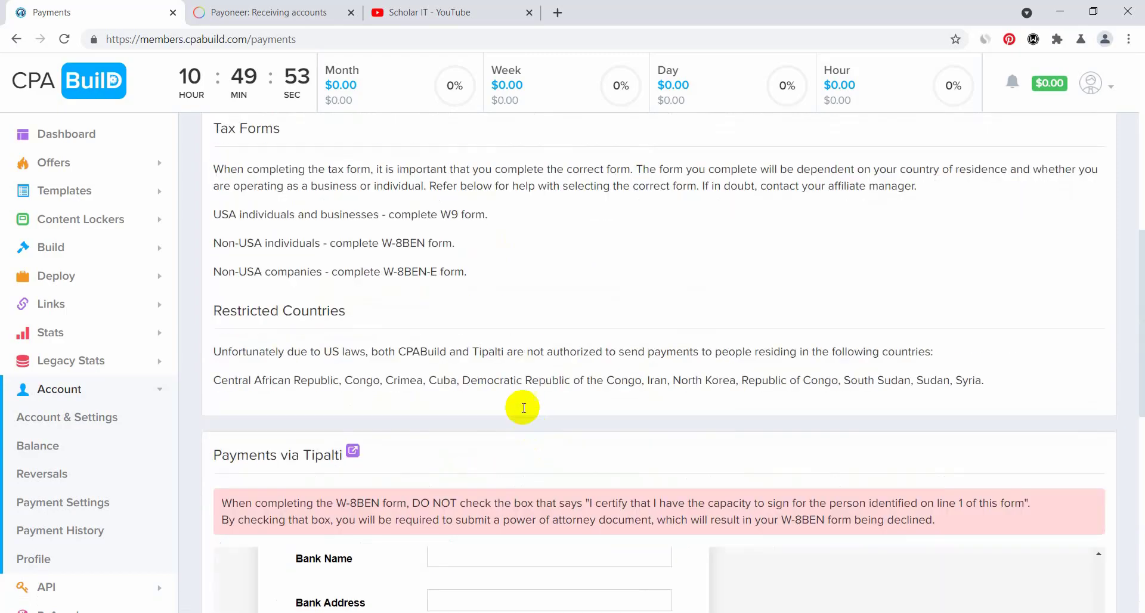
scroll(487, 311, down, 3)
drag(1131, 332, 1139, 218)
scroll(352, 358, up, 4)
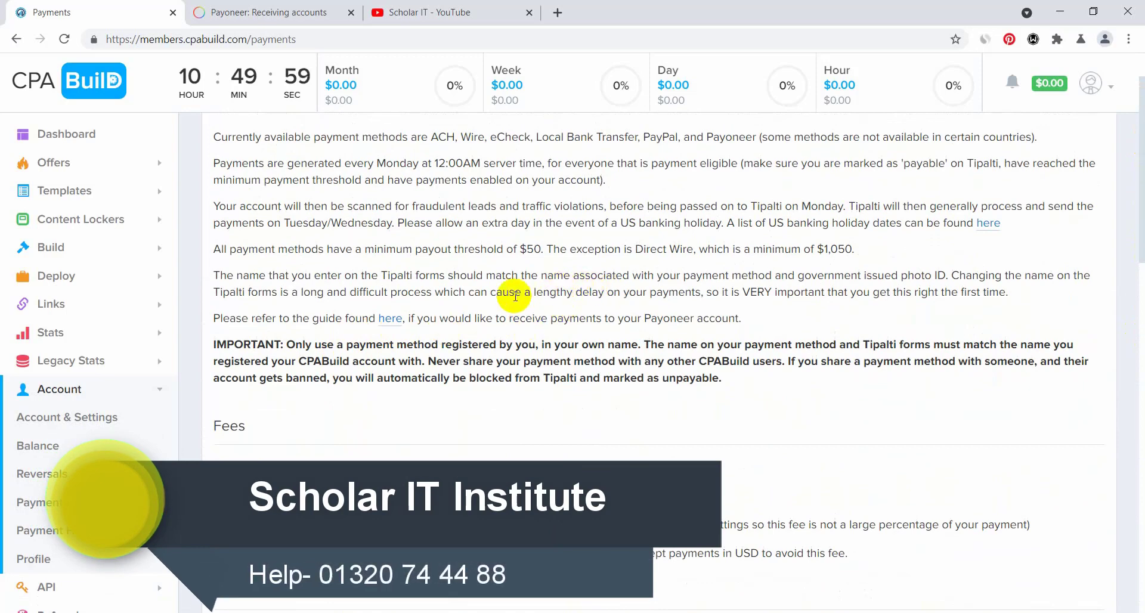
- Open the linked guide on receiving payments to a Payoneer account in a new tab
right_click(388, 317)
click(456, 325)
key(ctrl+Tab)
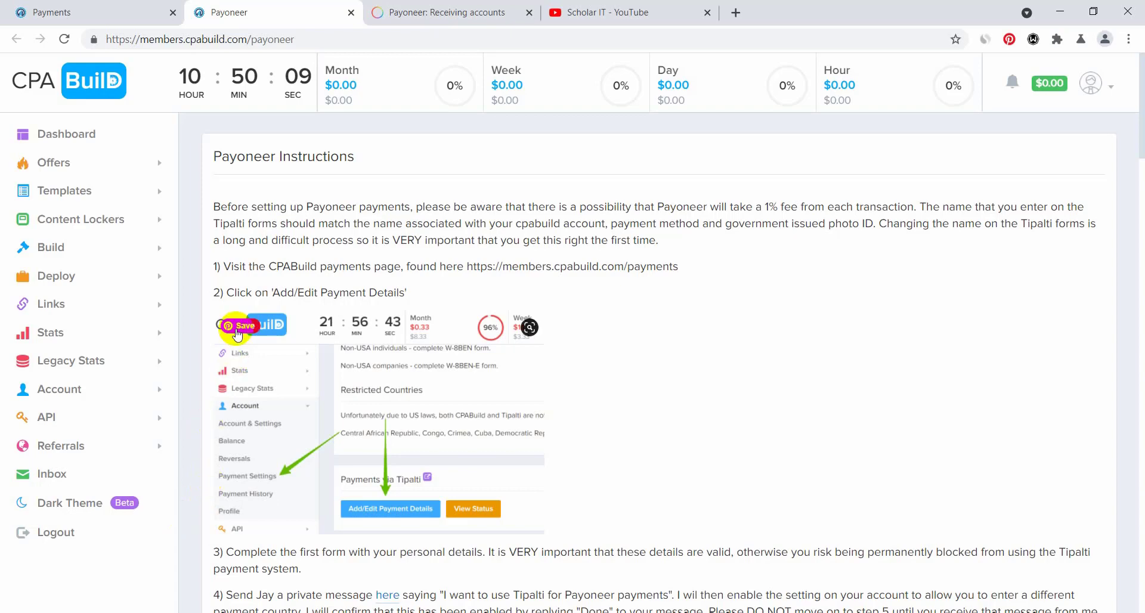
- Read the first Payoneer instructions, covering the payments page, the Add/Edit Payment Details form and the personal details
drag(235, 270, 636, 277)
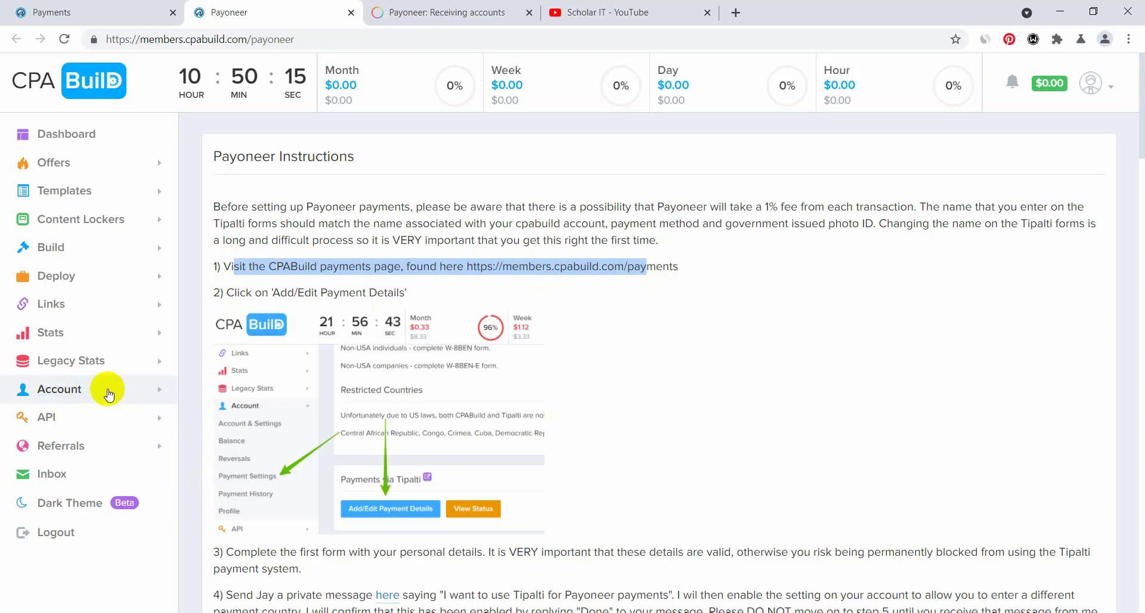
drag(214, 266, 300, 264)
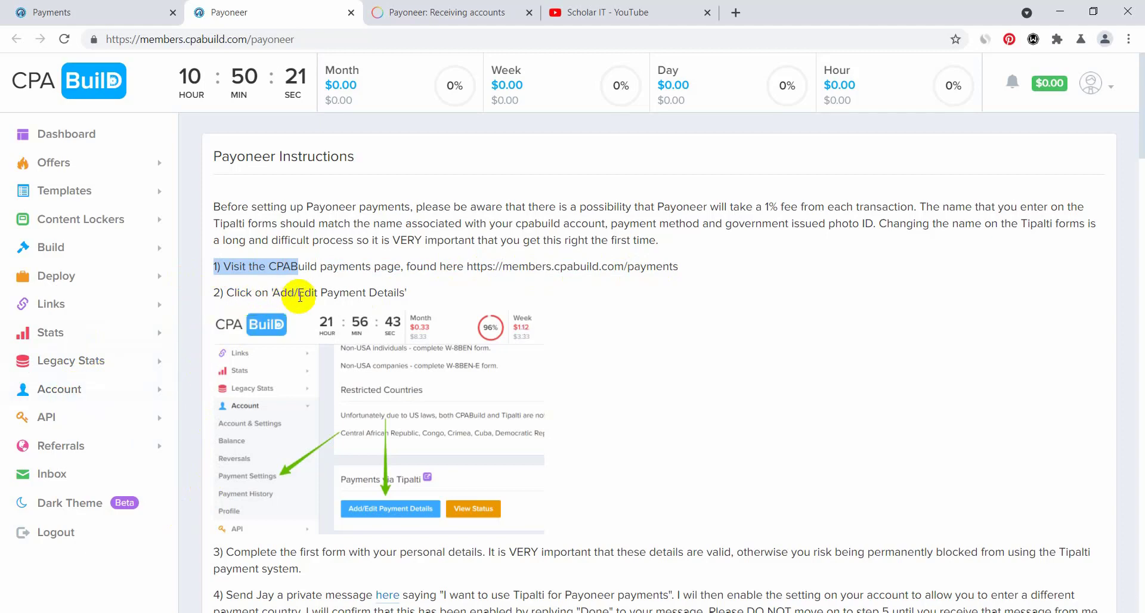
drag(279, 295, 324, 293)
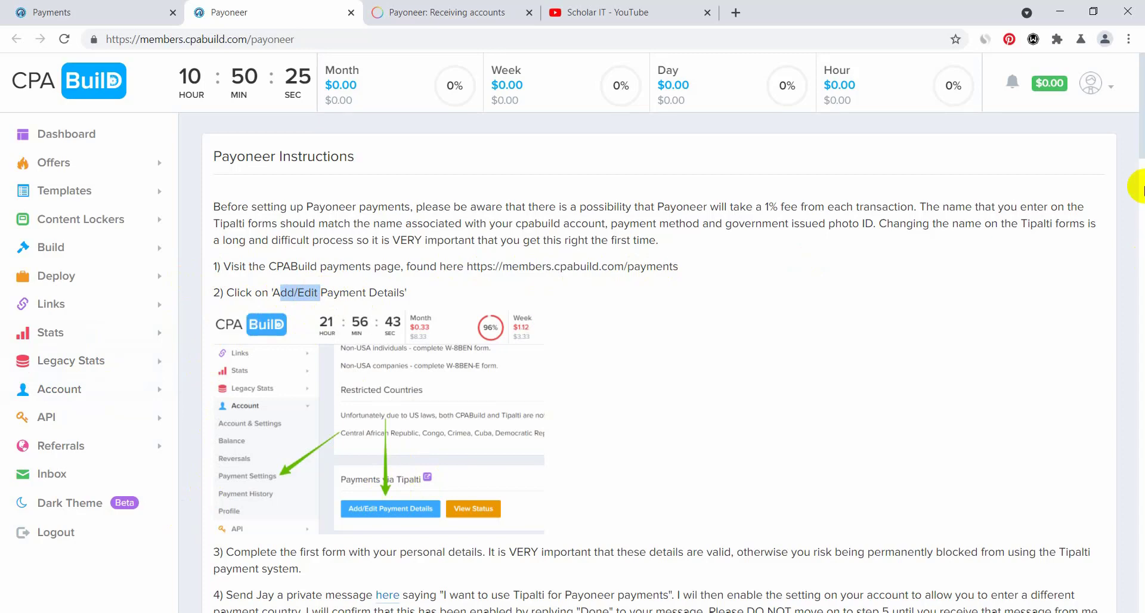
drag(1139, 126, 1139, 166)
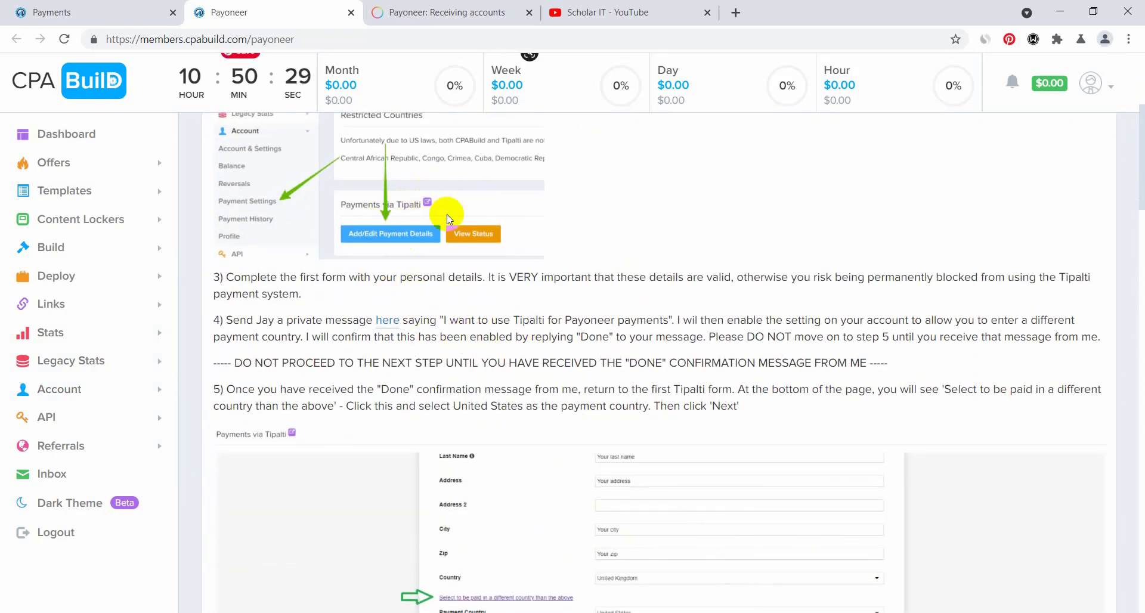
click(481, 237)
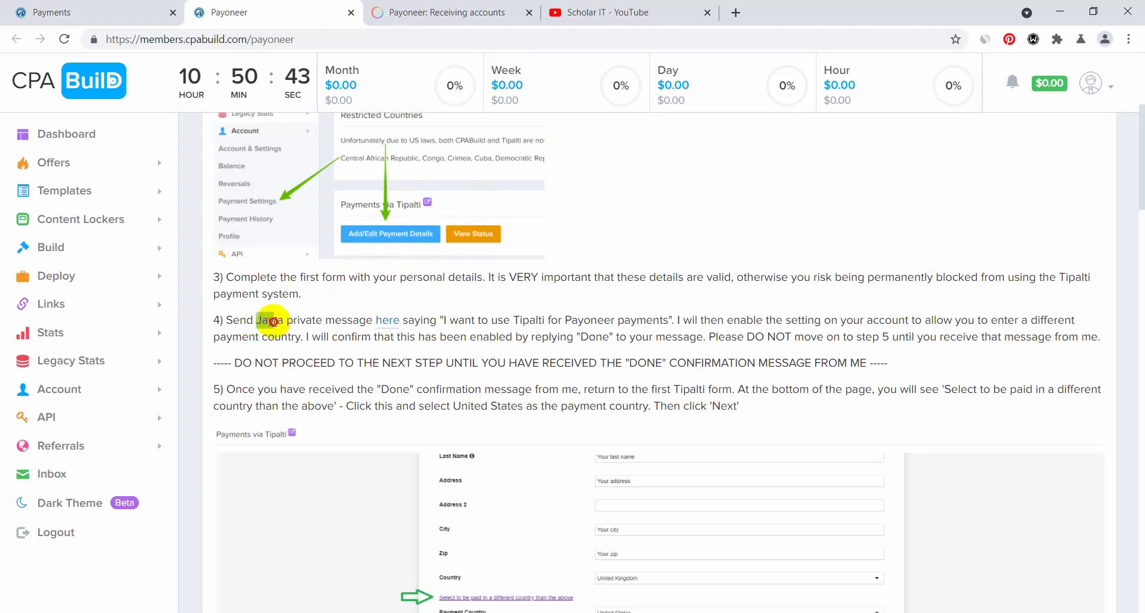
- Copy the request text "I want to use Tipalti for Payoneer payments" from instruction 4
drag(272, 322, 276, 322)
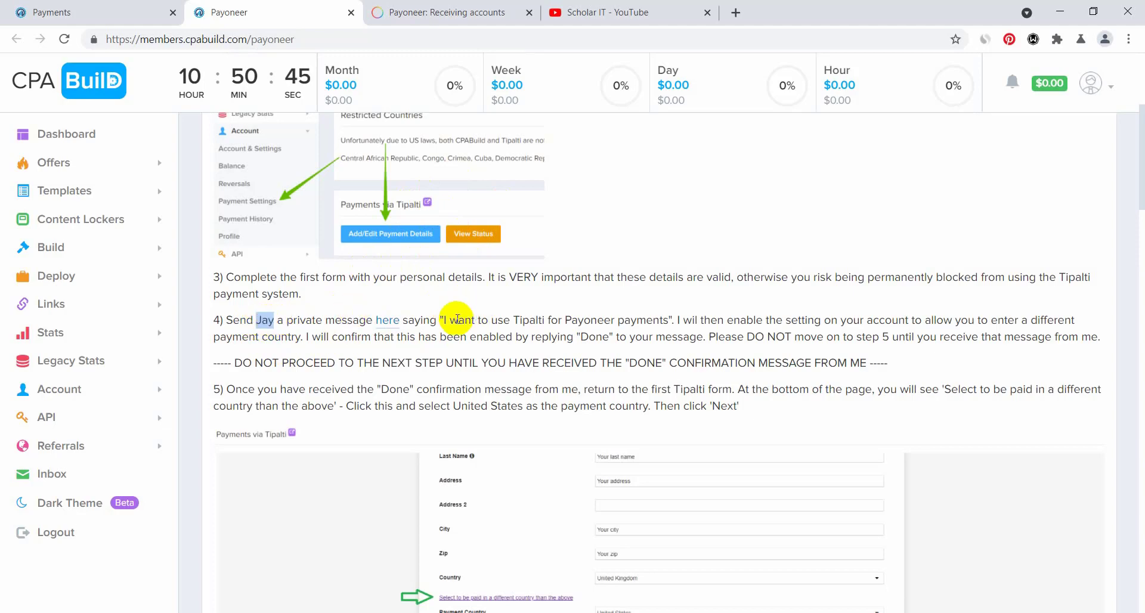
drag(439, 318, 642, 321)
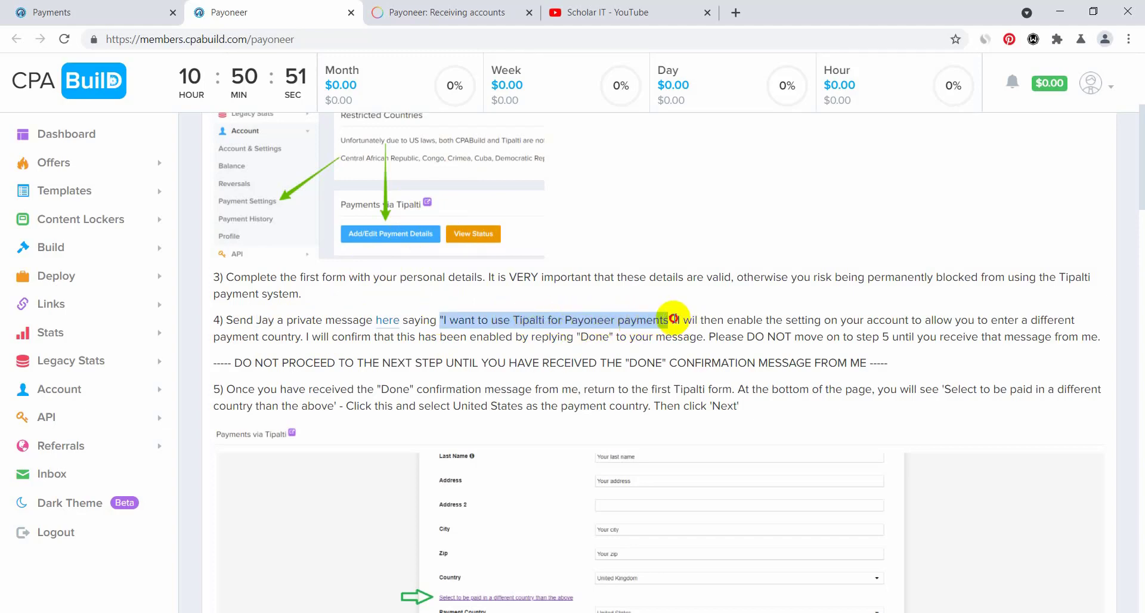
drag(673, 319, 458, 317)
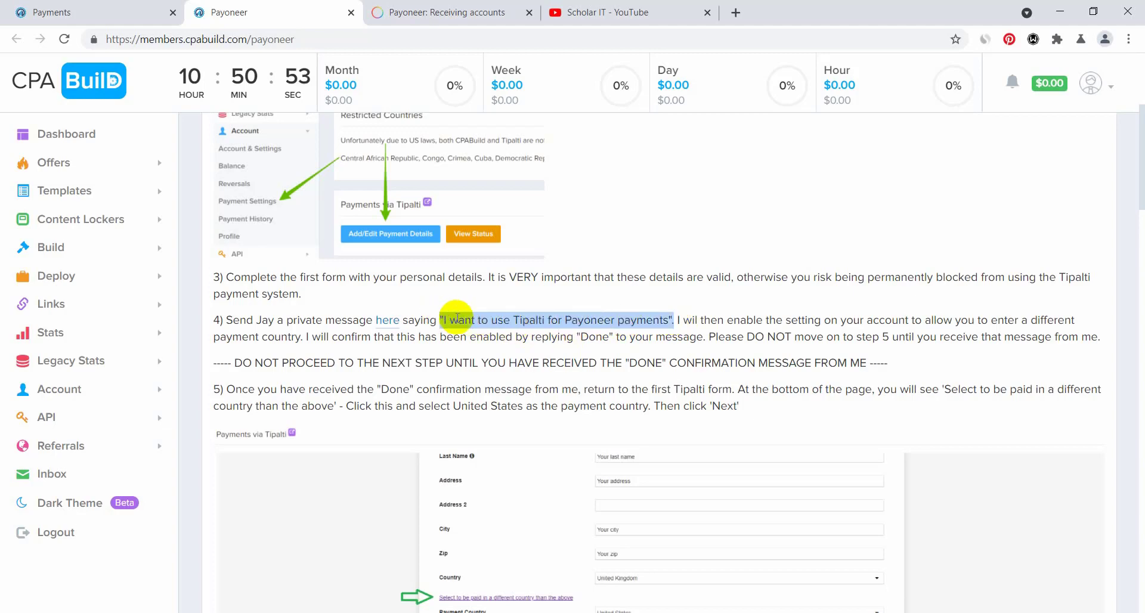
right_click(468, 316)
click(485, 324)
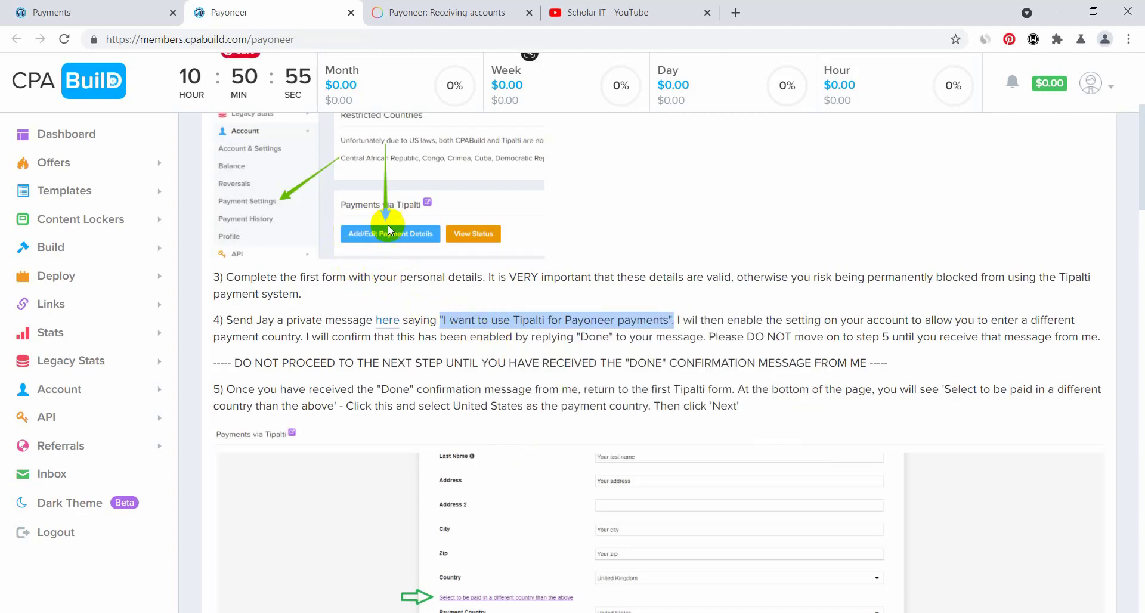
- Compare the start of the Payoneer instructions with the bank fields in the Payments page's Tipalti form
drag(1141, 182, 1141, 141)
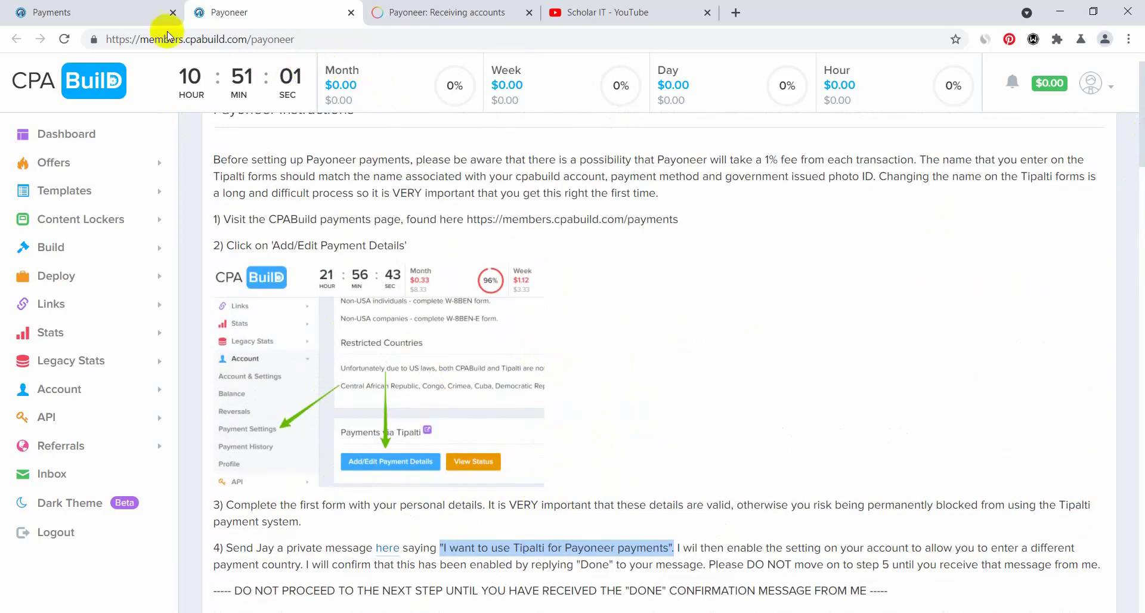
click(35, 11)
scroll(1084, 319, down, 2)
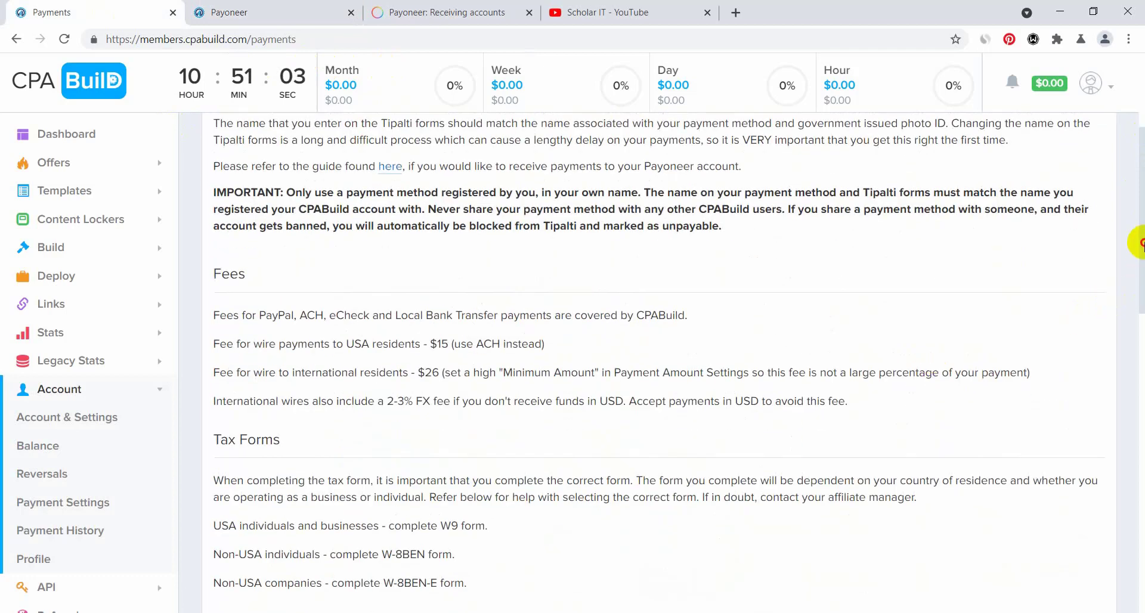
drag(1140, 243, 1140, 481)
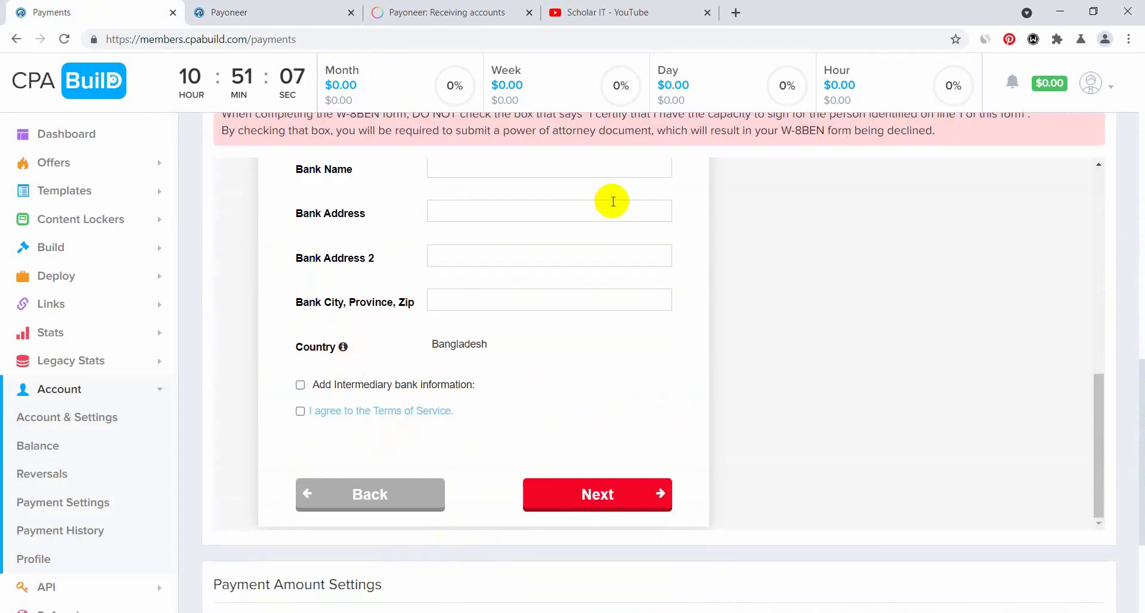
drag(1139, 416, 1141, 209)
- Open the CPABuild inbox in a new tab from the Payoneer instructions page
click(228, 12)
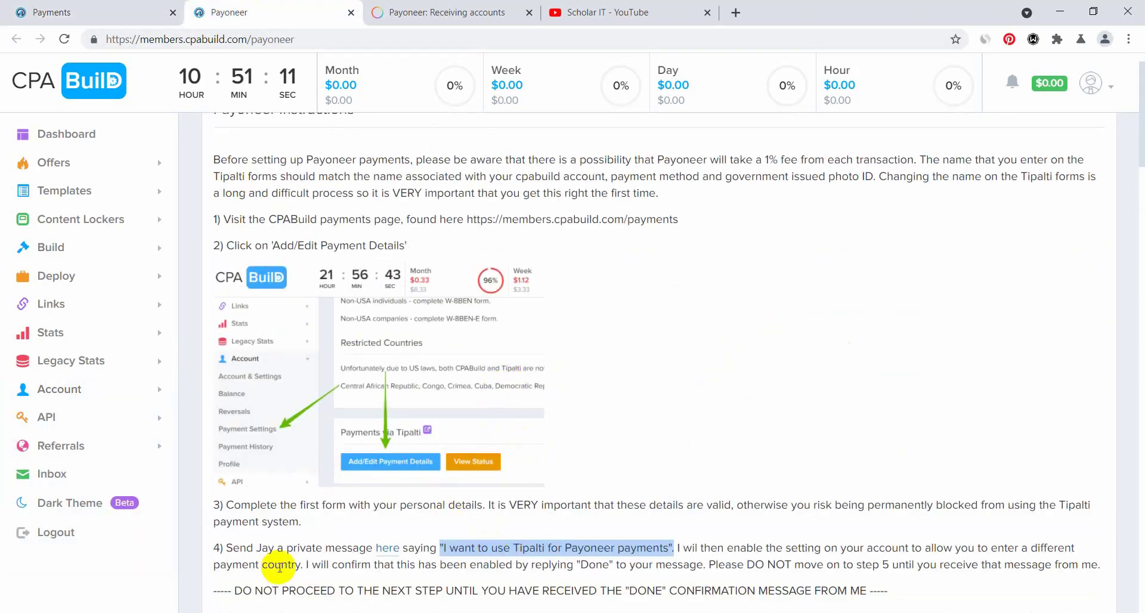
right_click(58, 475)
click(79, 334)
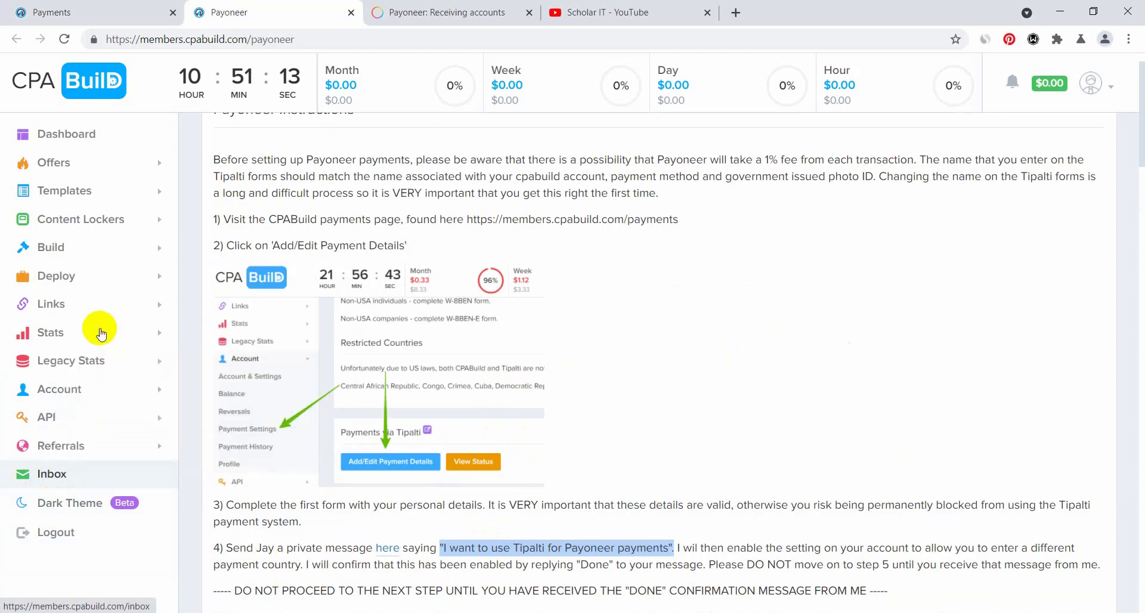
click(415, 7)
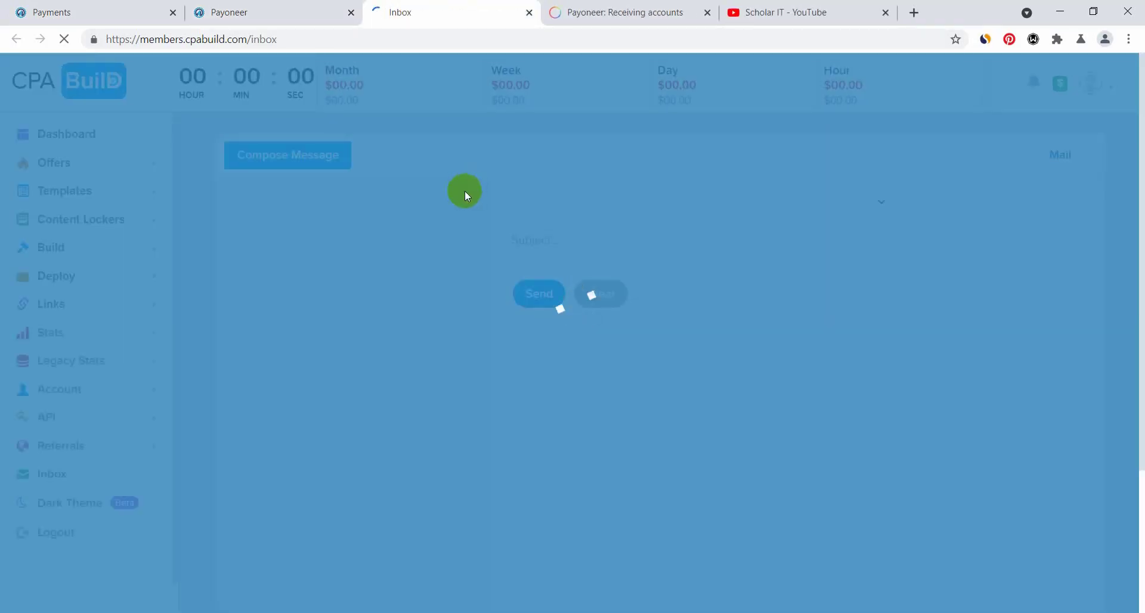
click(273, 9)
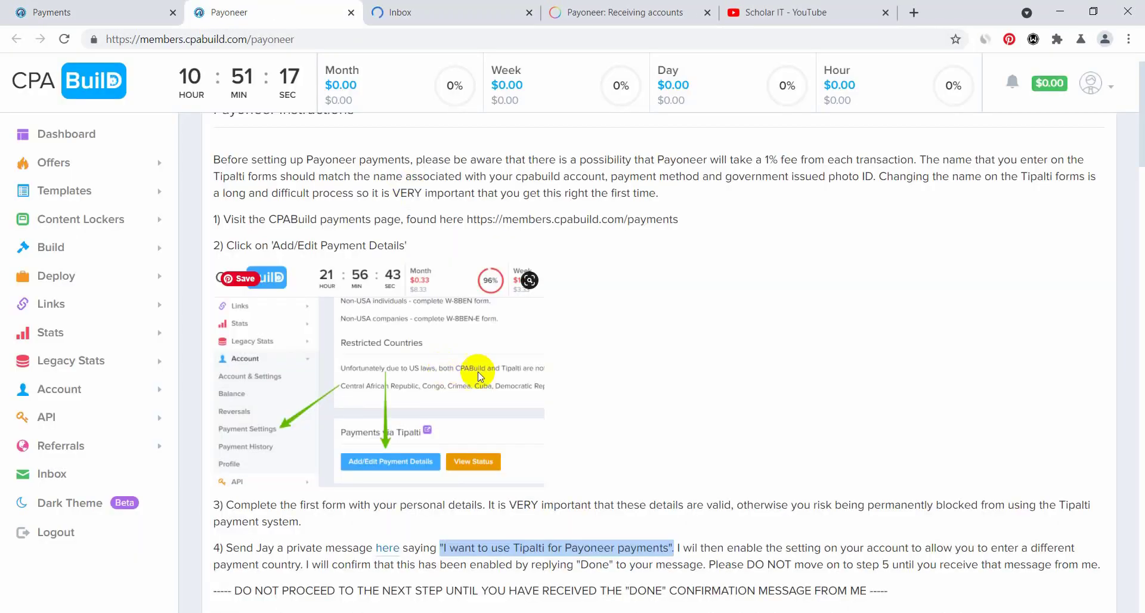
click(434, 10)
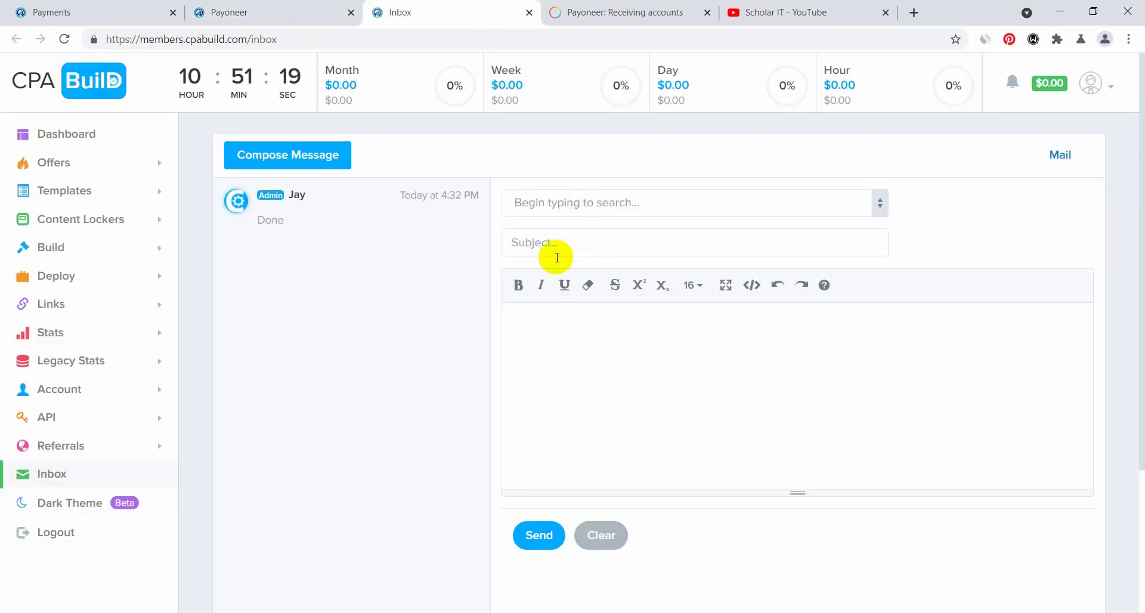
- Open the inbox conversation with the admin, read the Payoneer request and its reply, and revisit the Payments page
click(279, 198)
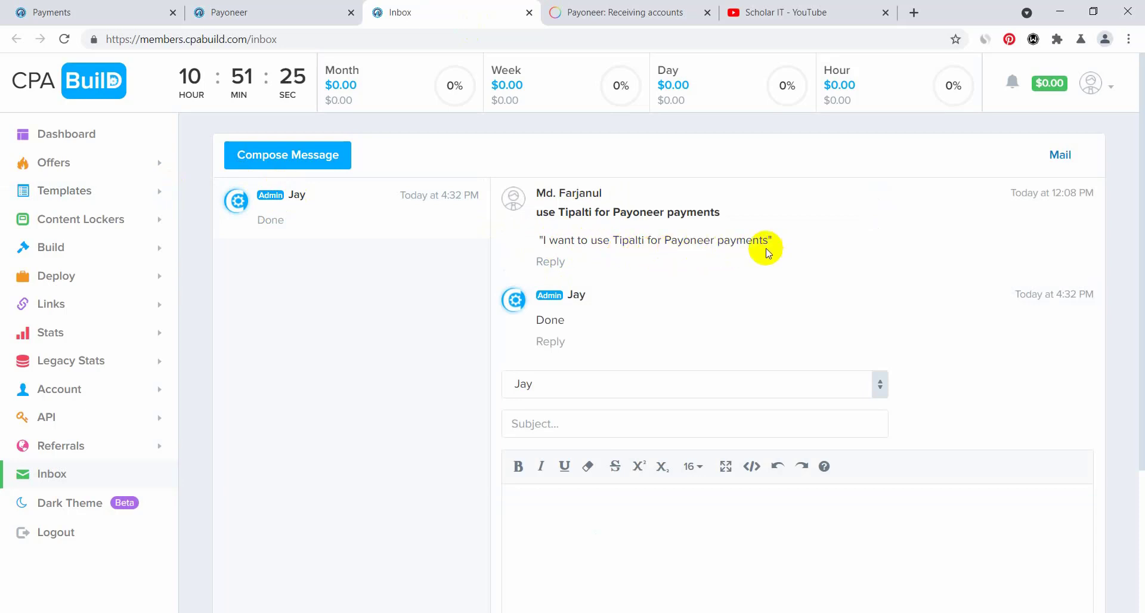
double_click(576, 320)
click(40, 10)
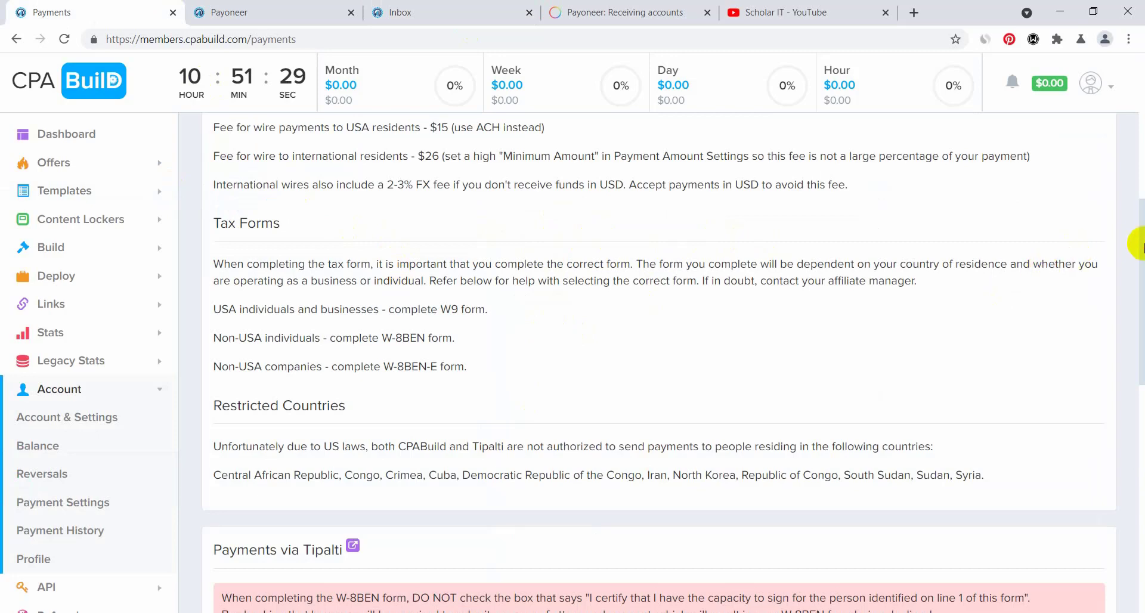
mouse_move(1140, 242)
mouse_down()
mouse_move(1141, 418)
mouse_move(1130, 238)
mouse_up()
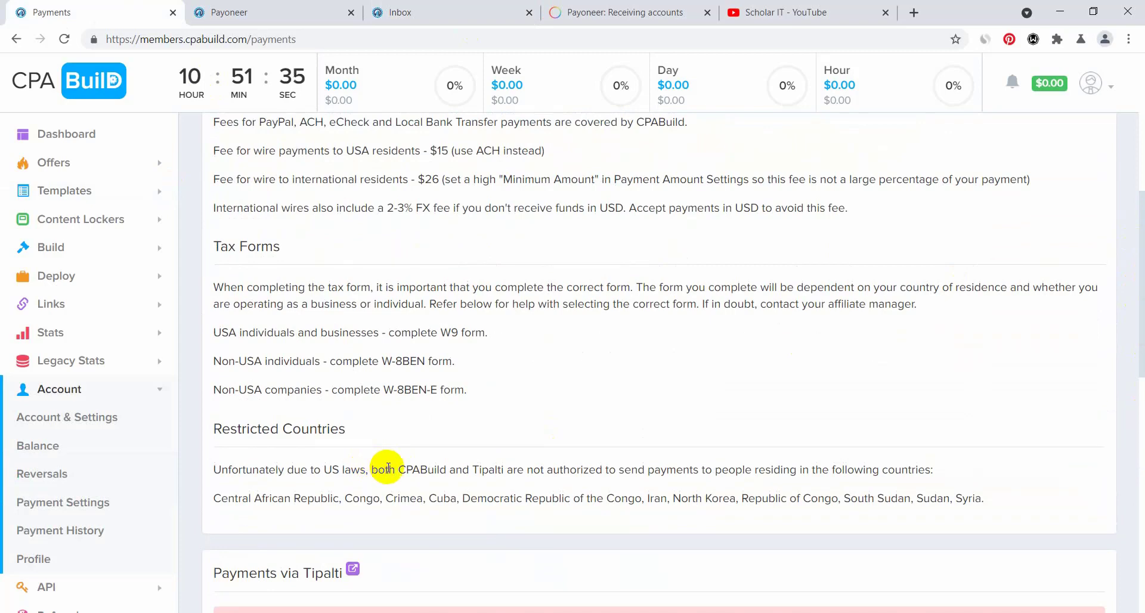
- Recheck the admin's reply in the inbox and view the approved receiving accounts in Payoneer
click(419, 5)
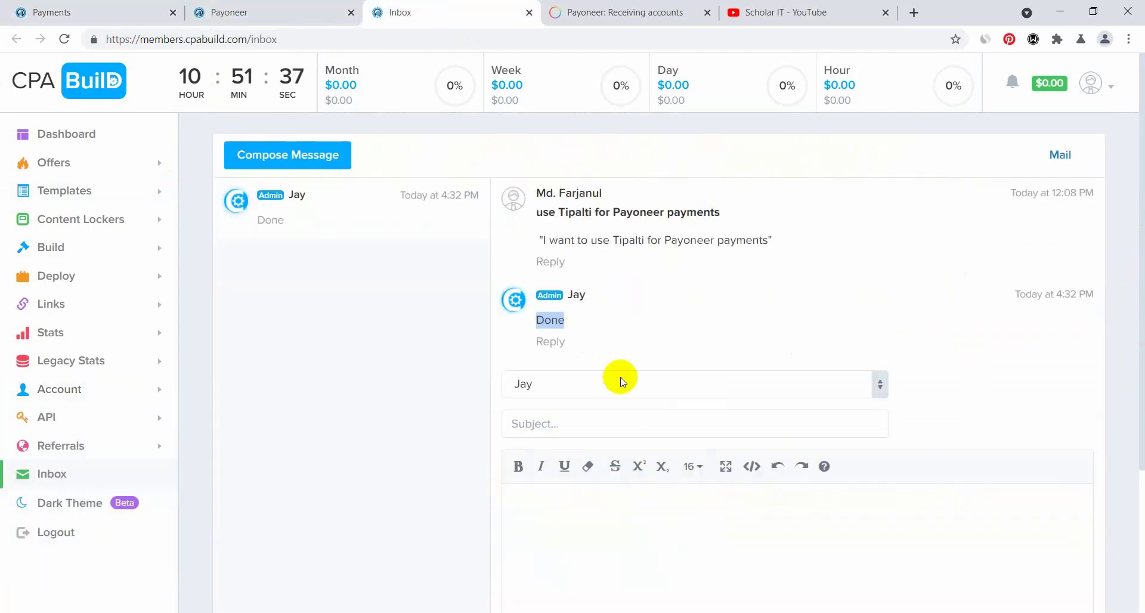
click(547, 324)
drag(533, 328, 572, 324)
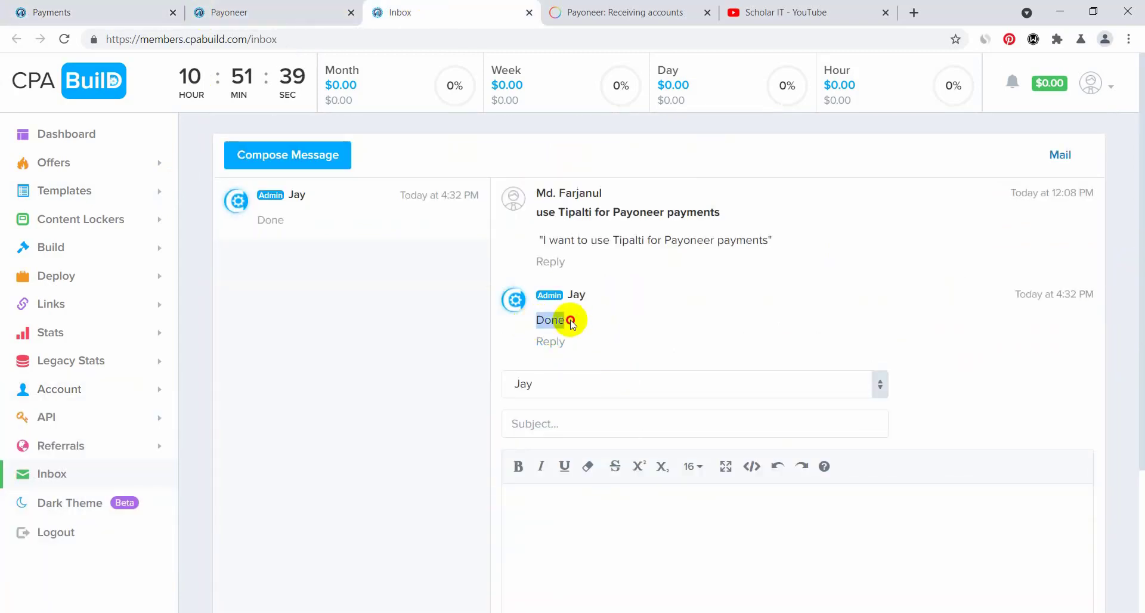
click(599, 12)
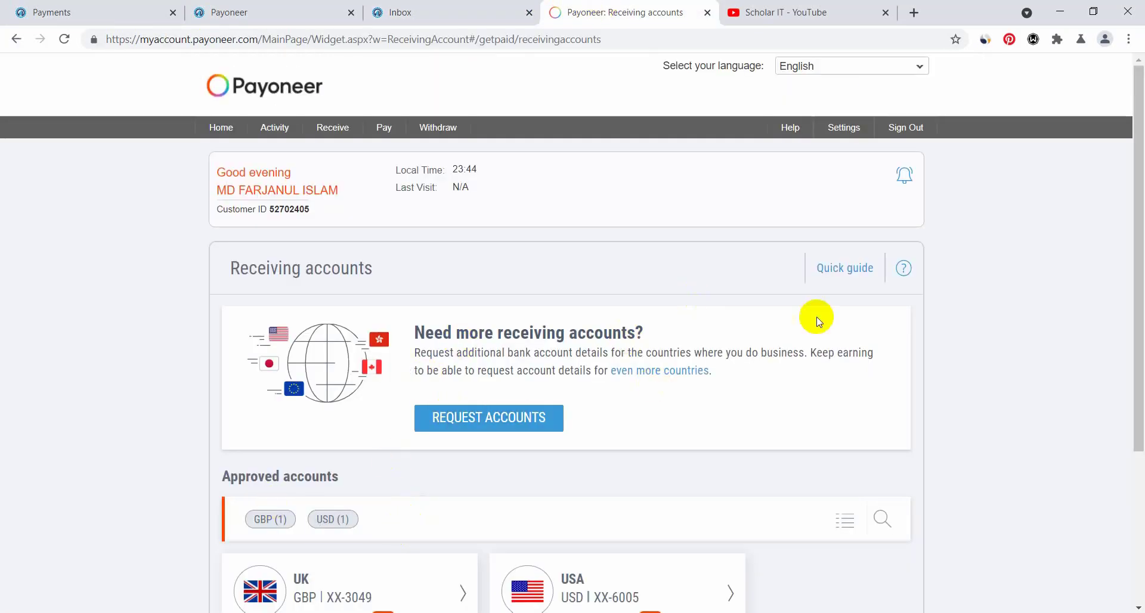
scroll(1139, 272, down, 2)
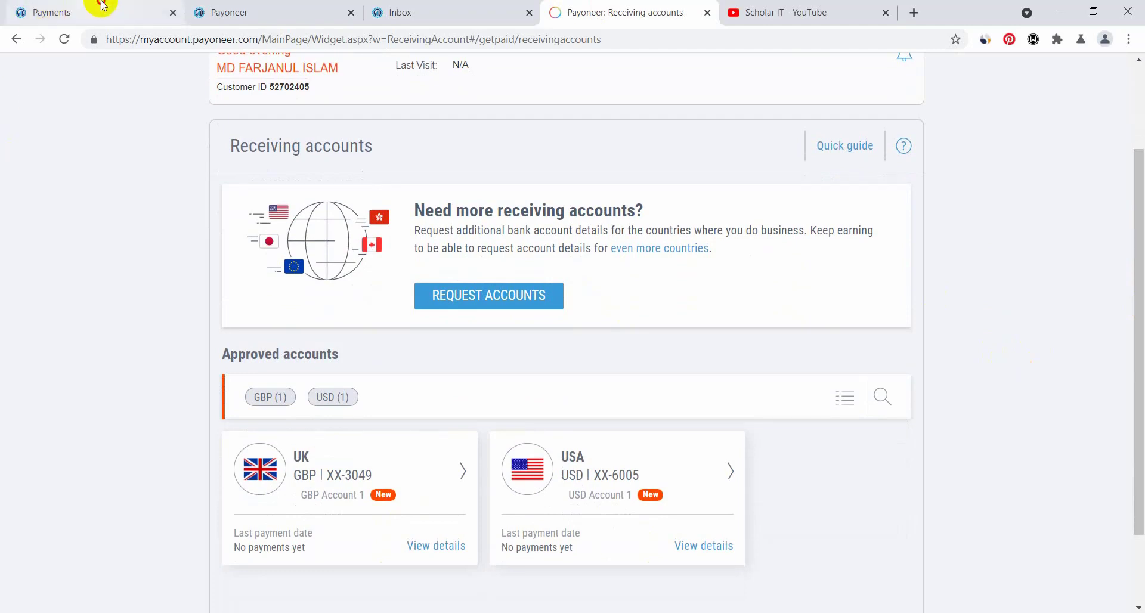
- Return the Tipalti form to the Address stage, open the contact information for editing, and cancel the editing
click(36, 11)
drag(1140, 221, 1139, 401)
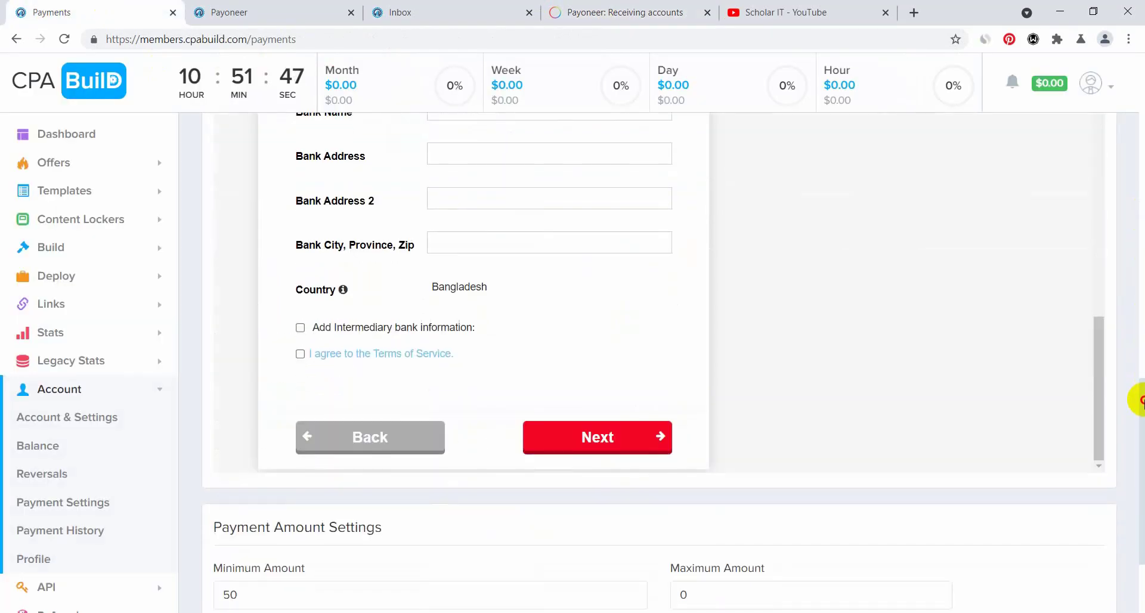
click(352, 437)
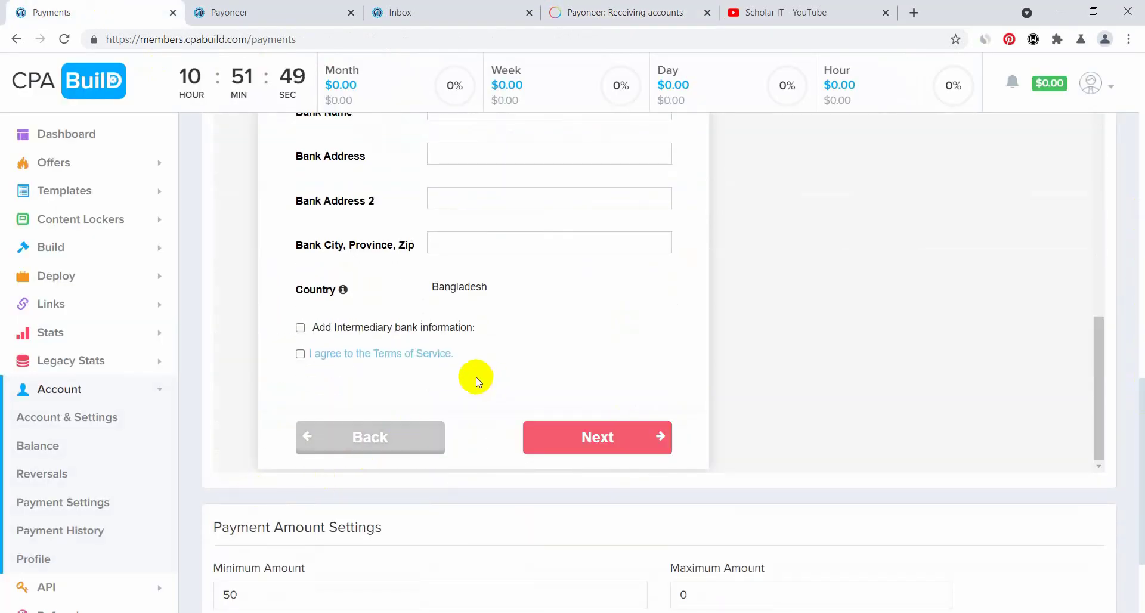
click(561, 388)
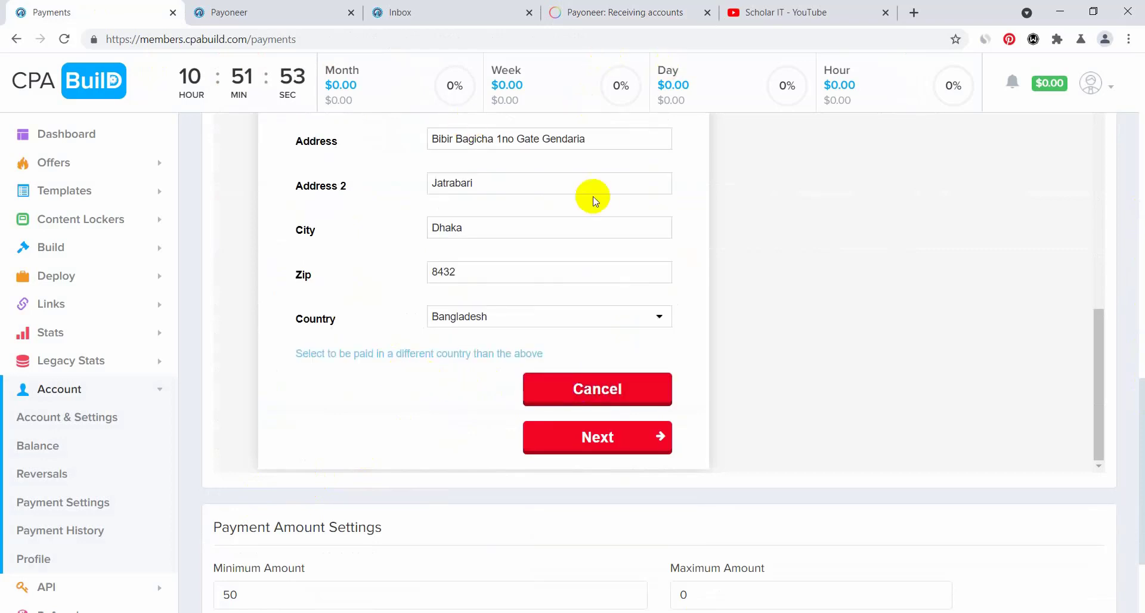
click(569, 452)
click(593, 399)
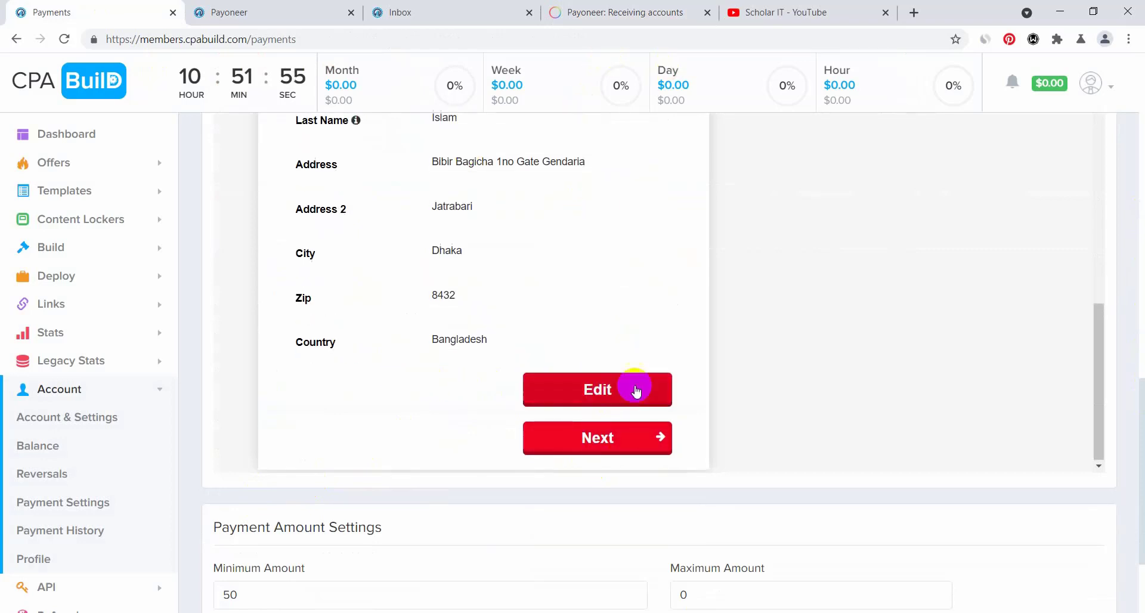
scroll(368, 365, up, 3)
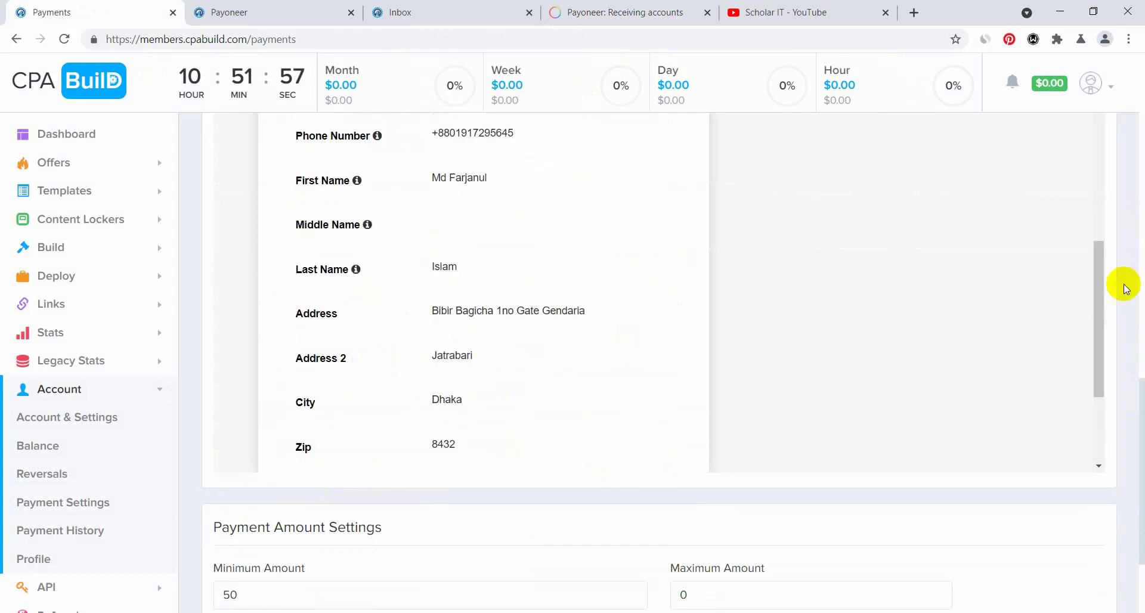
drag(1096, 294, 1117, 146)
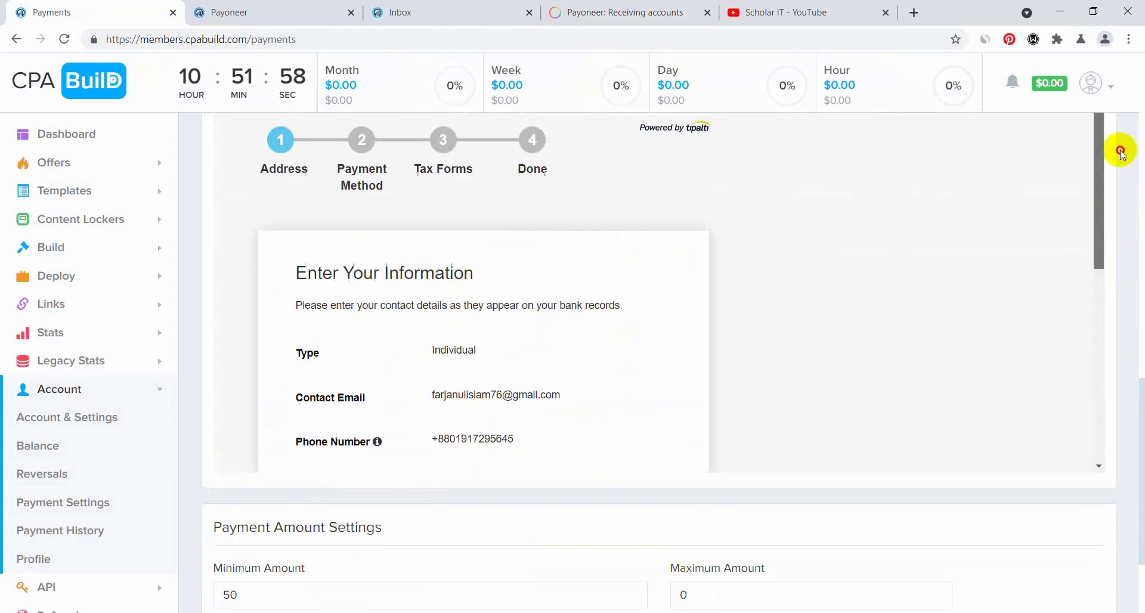
- Open Payment Settings in the inbox tab and go to the Payments via Tipalti section
click(343, 9)
click(436, 13)
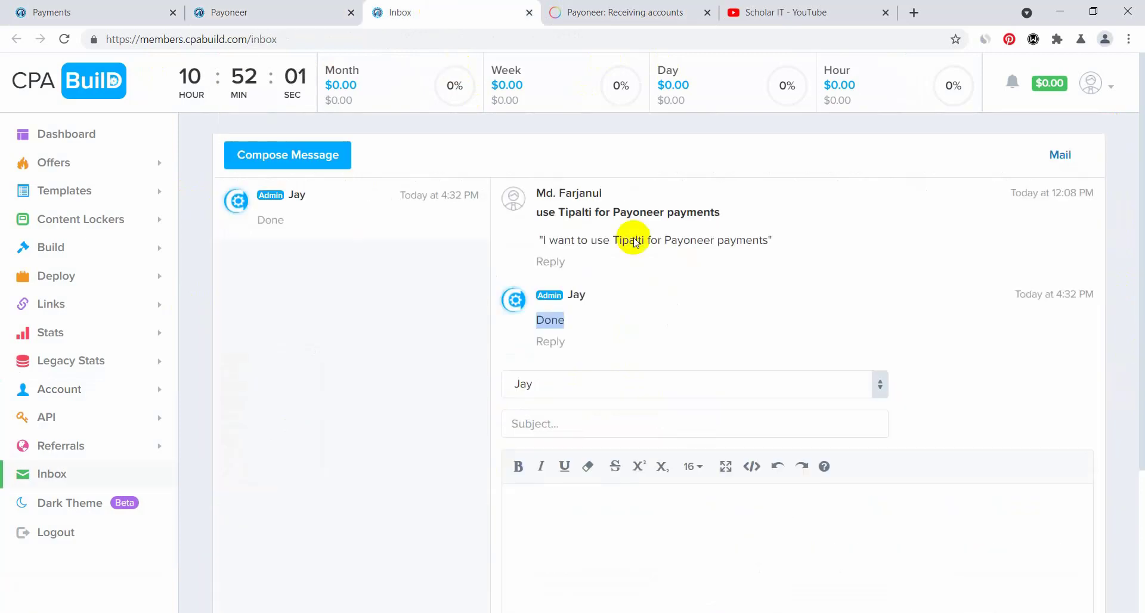
click(104, 387)
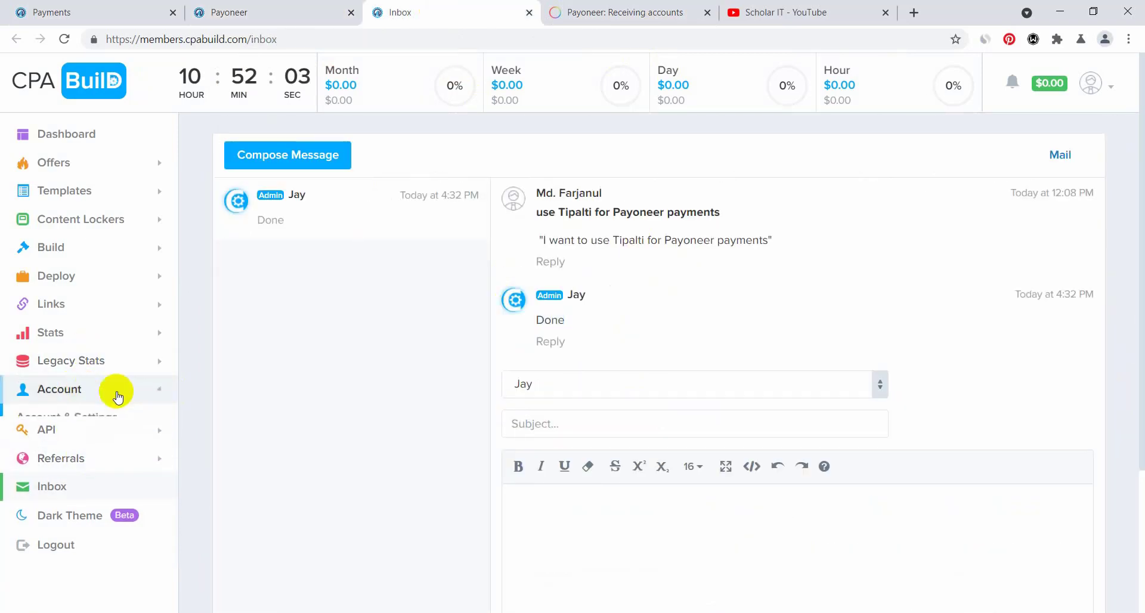
click(73, 513)
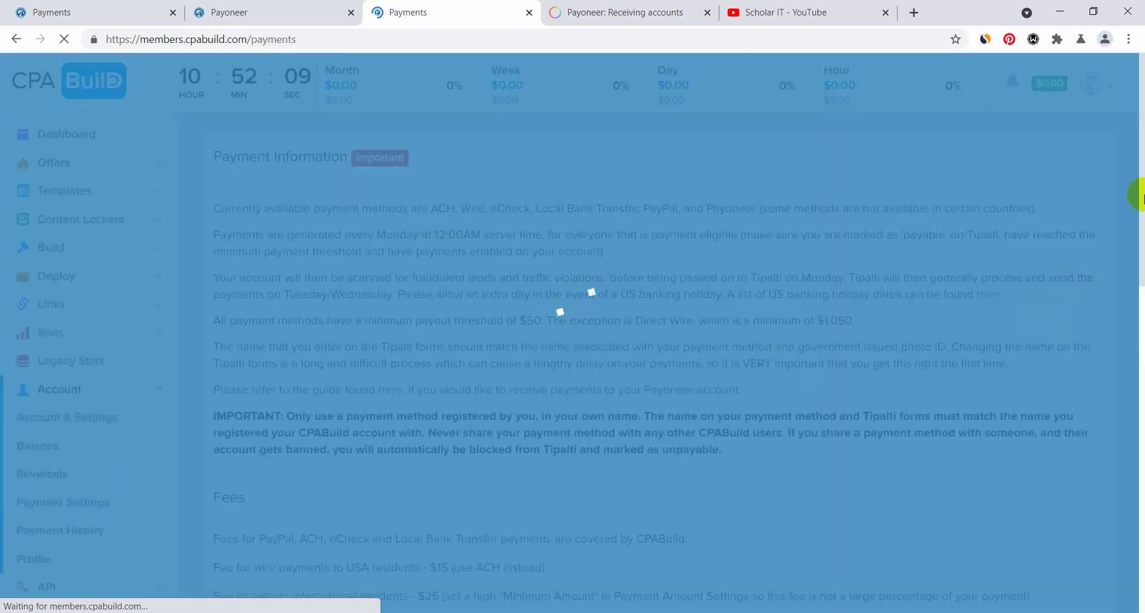
scroll(1139, 245, down, 1)
drag(1139, 244, 1127, 488)
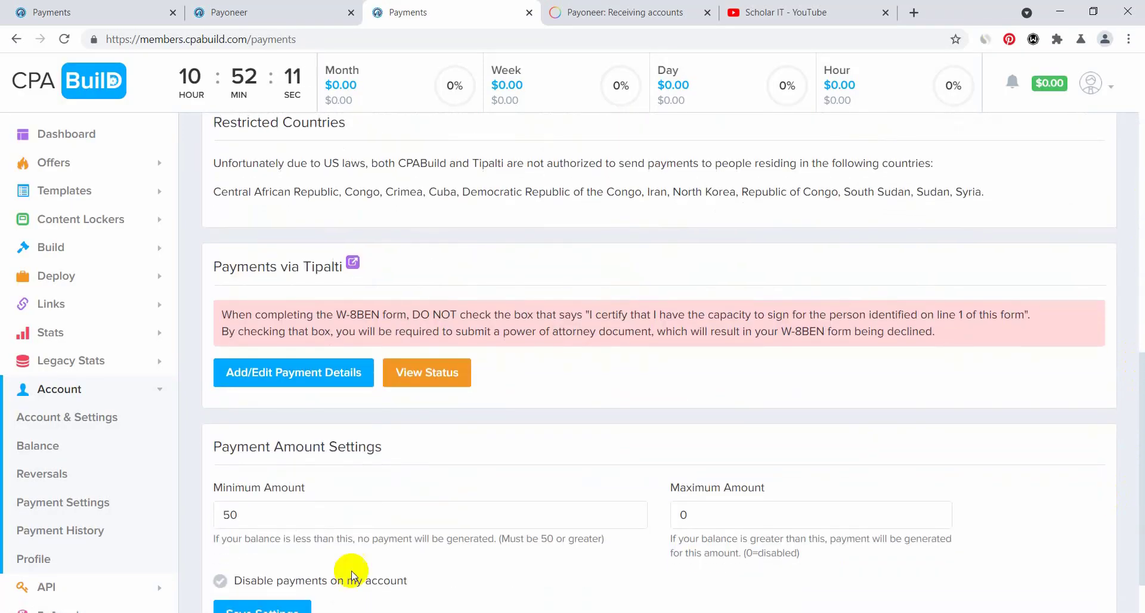
- Open the Tipalti payment details form and start editing the contact information in its Address stage
click(306, 362)
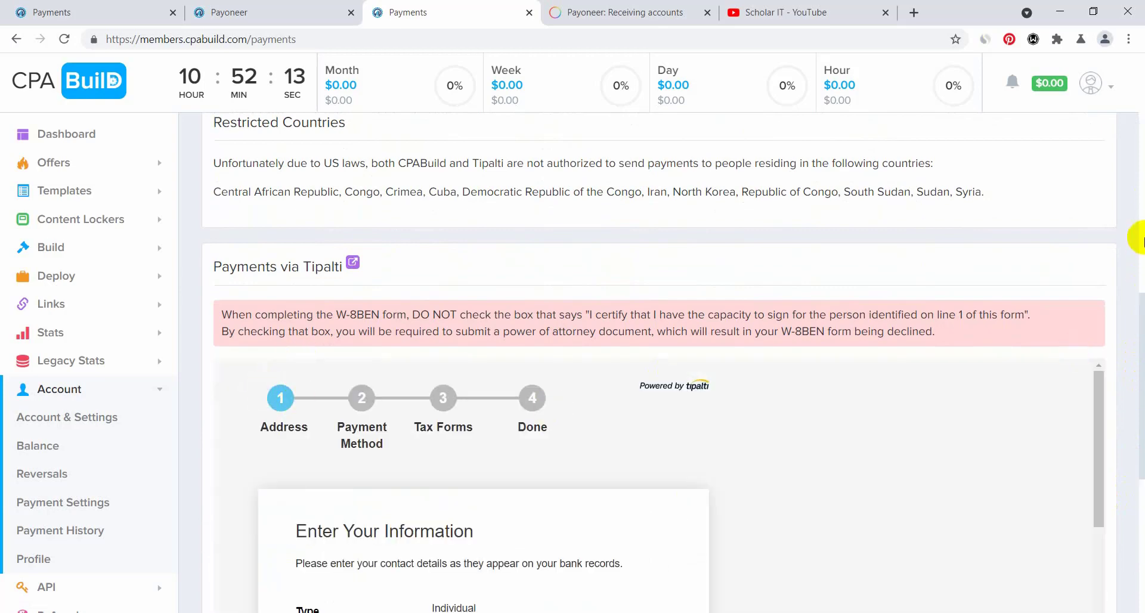
drag(1101, 383, 1068, 582)
drag(1142, 468, 1142, 316)
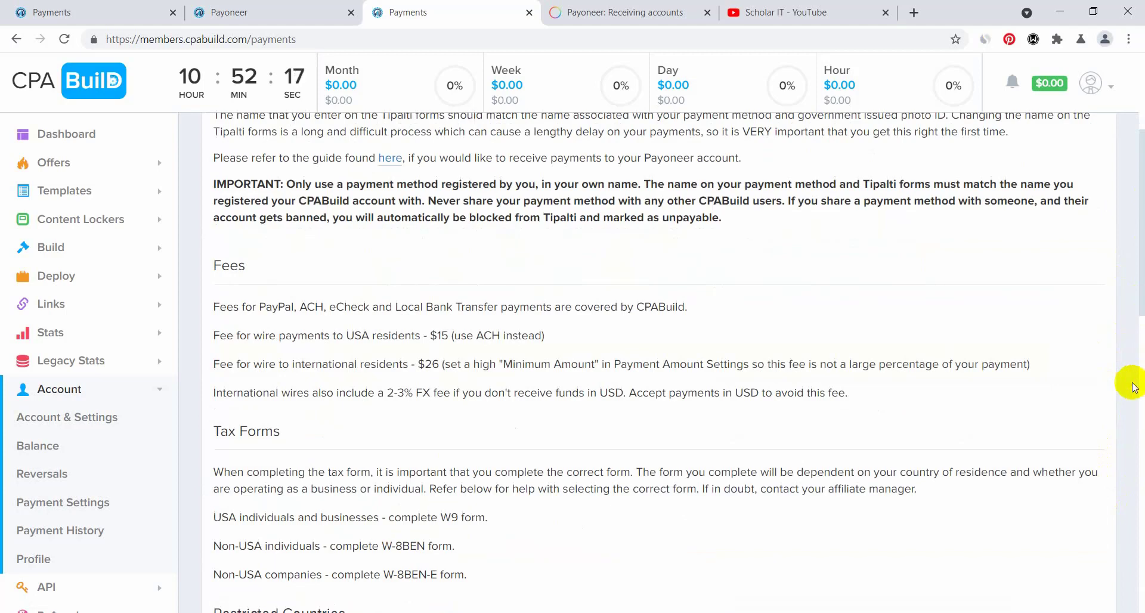
drag(1139, 253, 1119, 490)
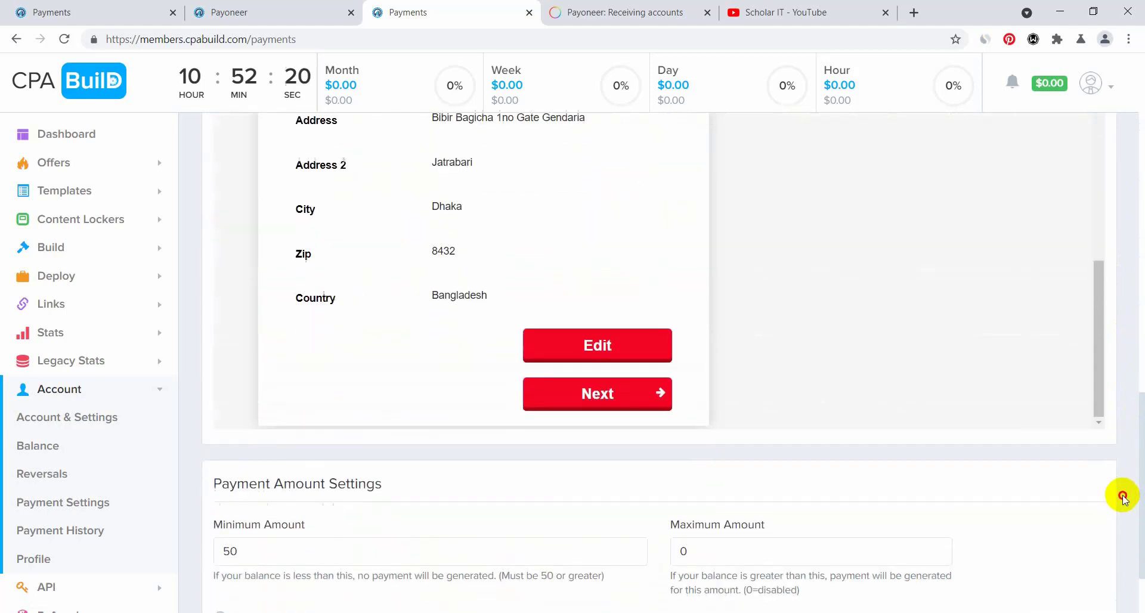
click(589, 350)
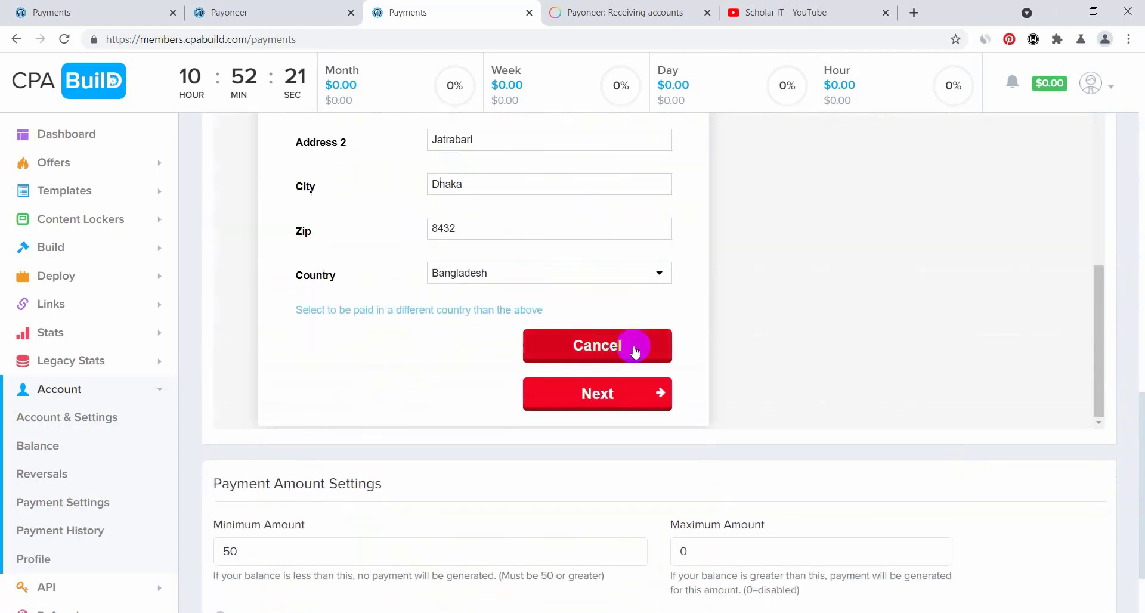
- Choose to be paid in a different country, set the payment country to United States, and continue to the Payment Method stage
click(456, 310)
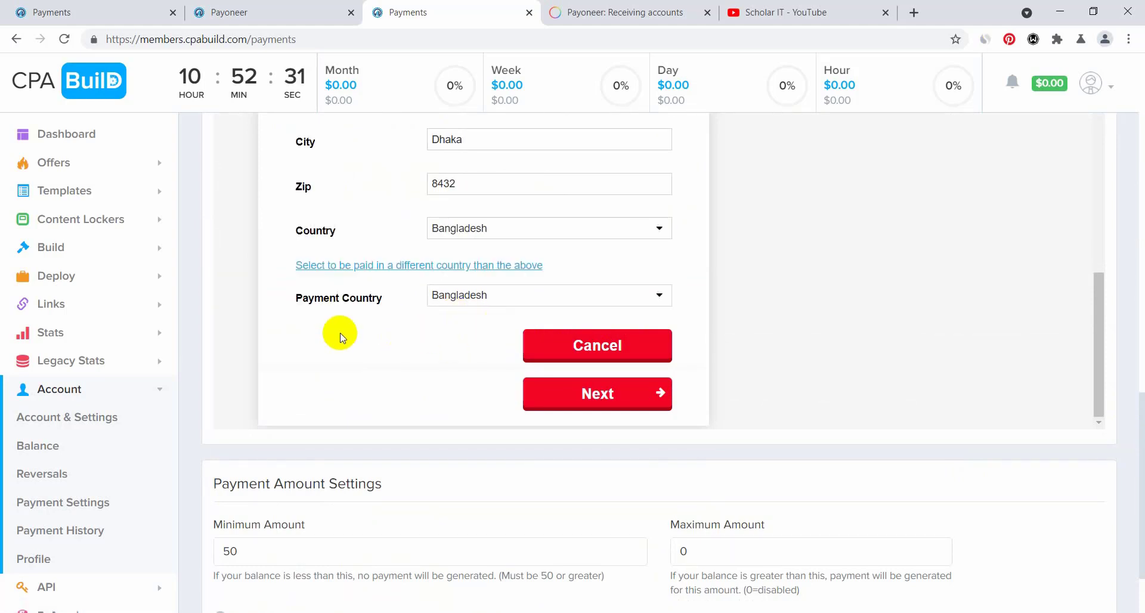
click(506, 307)
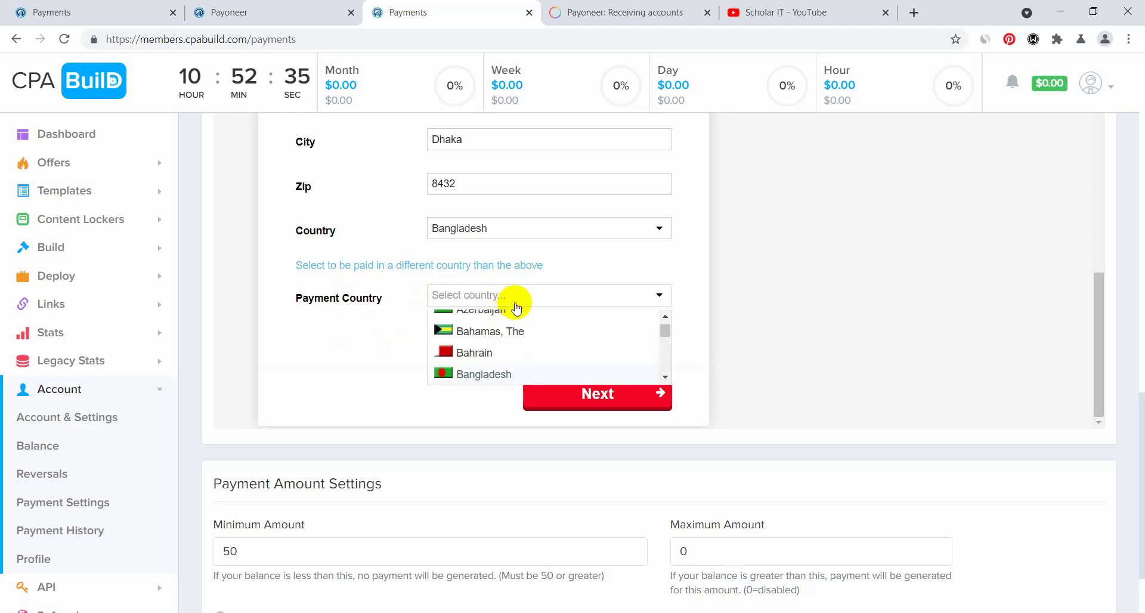
text(u)
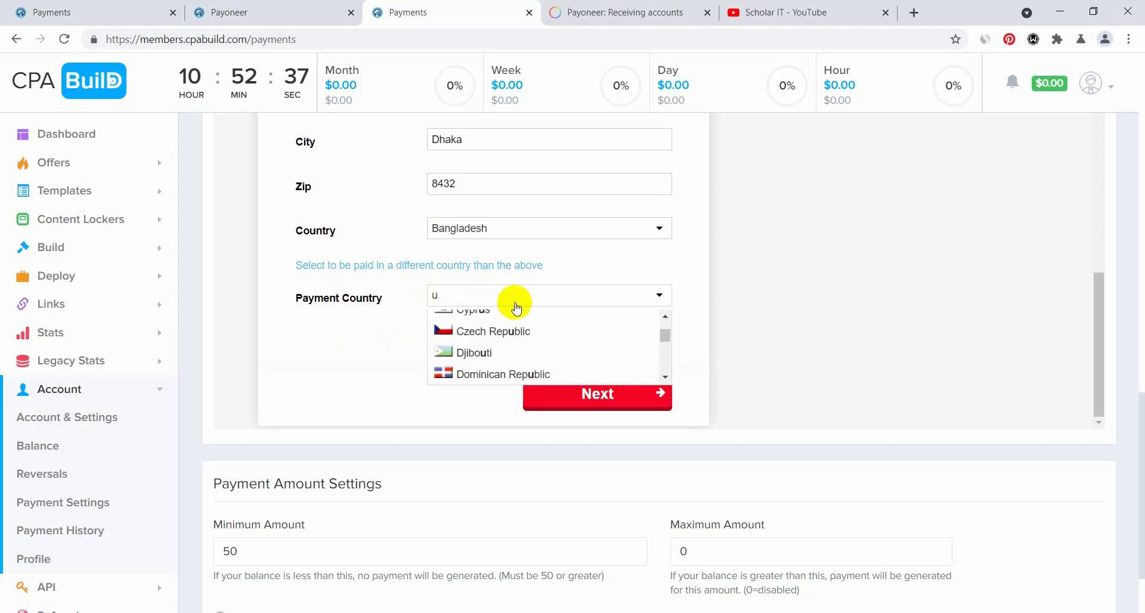
text(n)
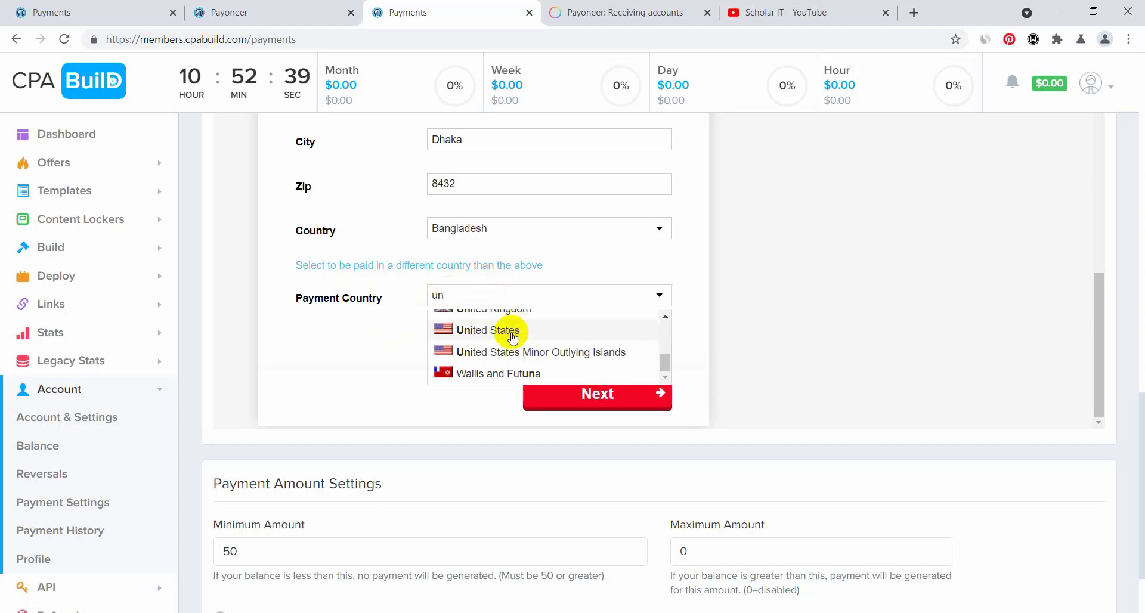
click(508, 330)
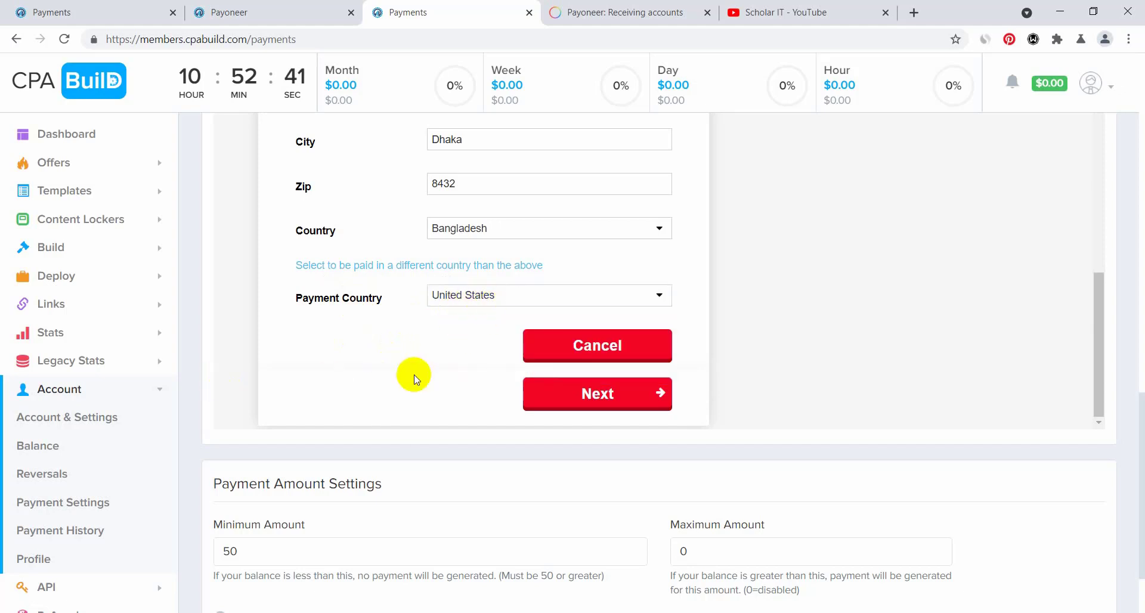
click(599, 393)
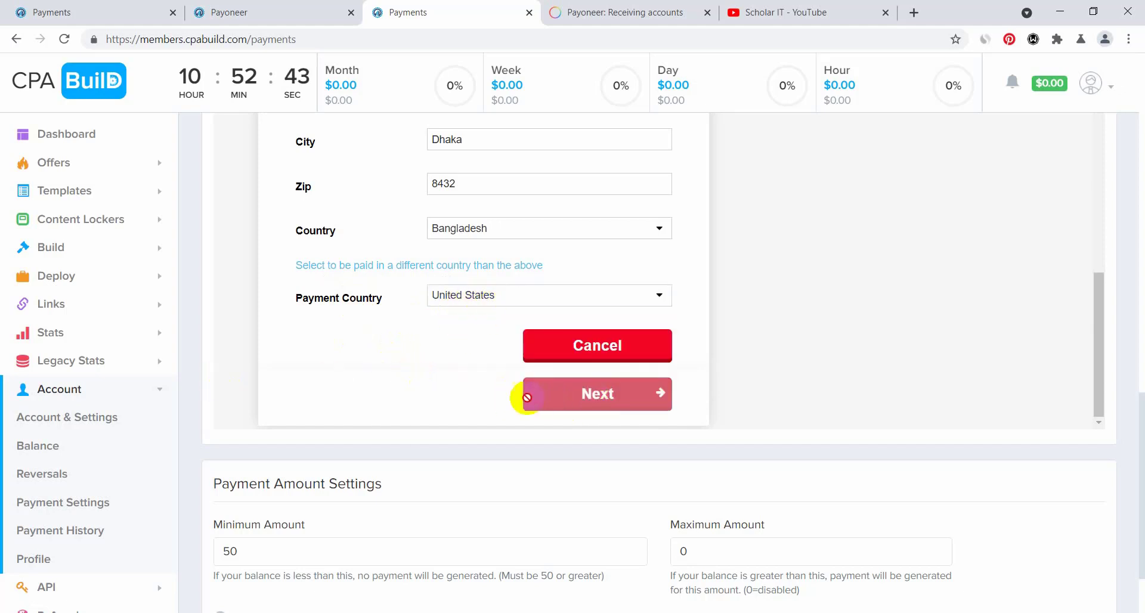
click(660, 379)
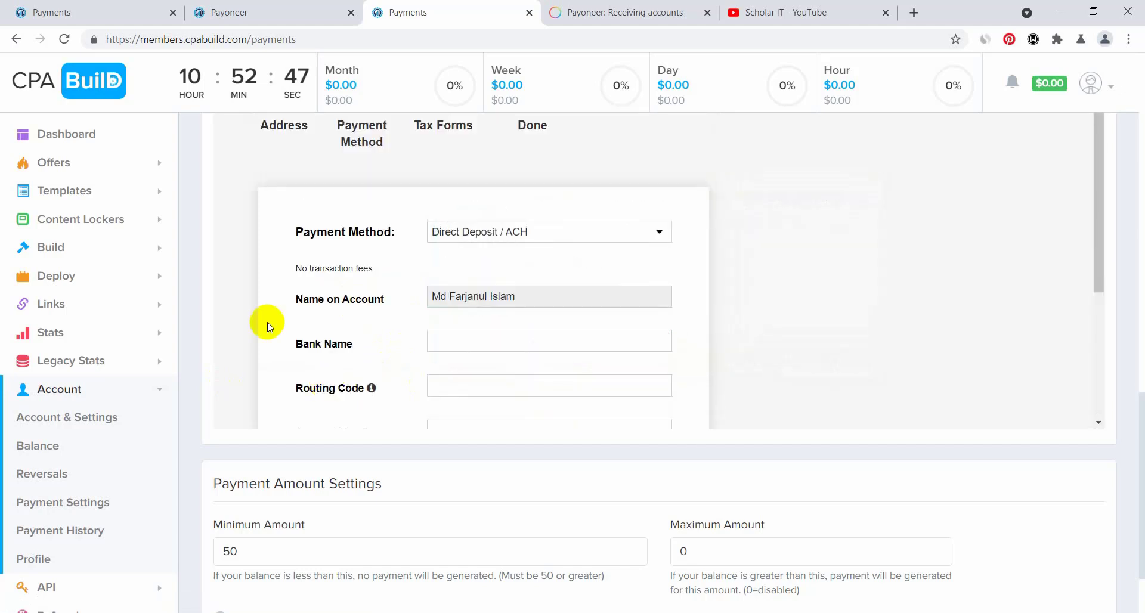
- Select Direct Deposit / ACH as the payment method and go to its bank detail fields
click(472, 238)
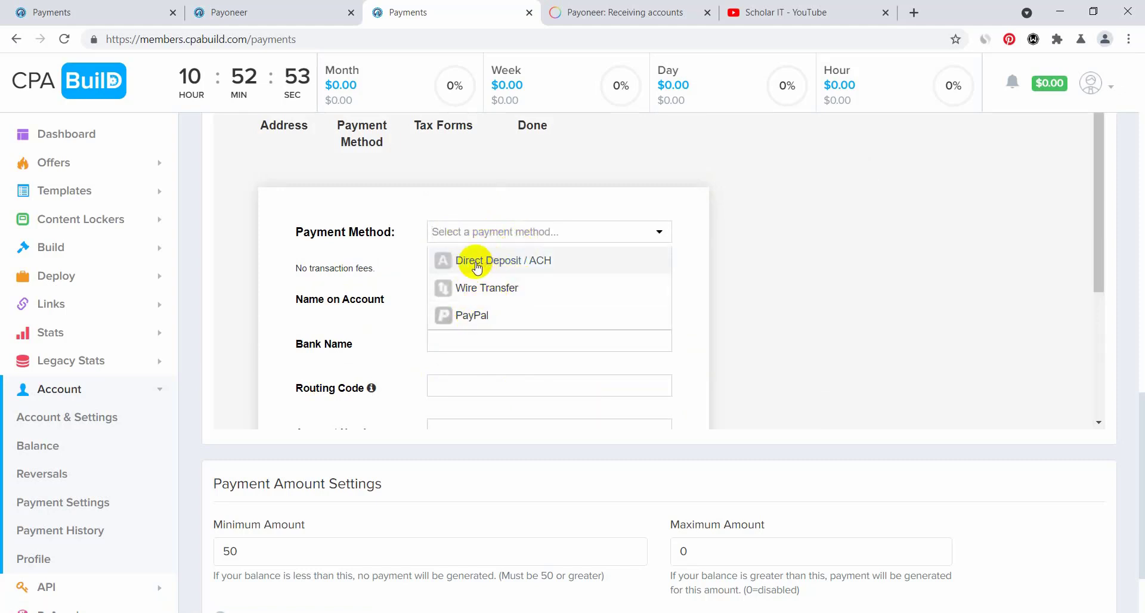
click(511, 269)
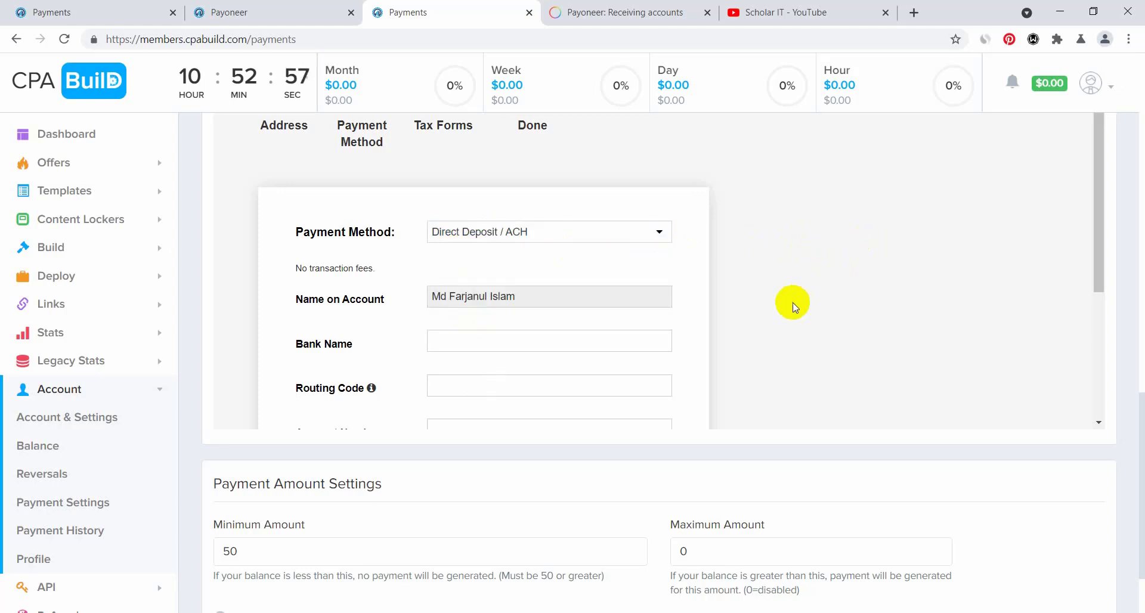
drag(1099, 203, 1083, 276)
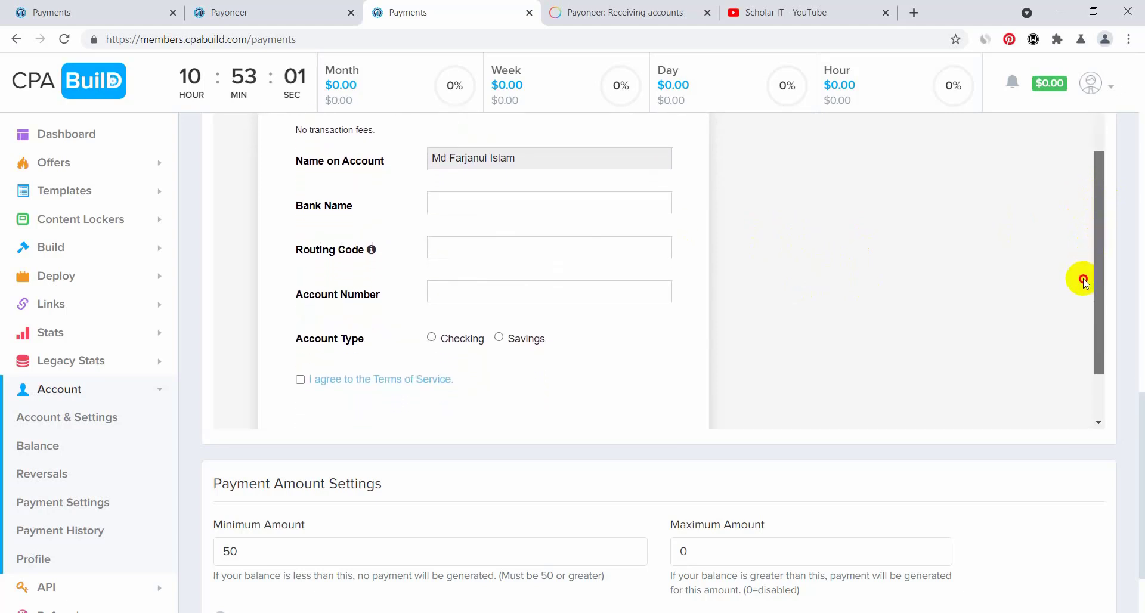
- Switch to Payoneer and open the account details of the approved USA receiving account in USD
click(618, 11)
drag(1139, 249, 1138, 59)
drag(1138, 109, 1117, 284)
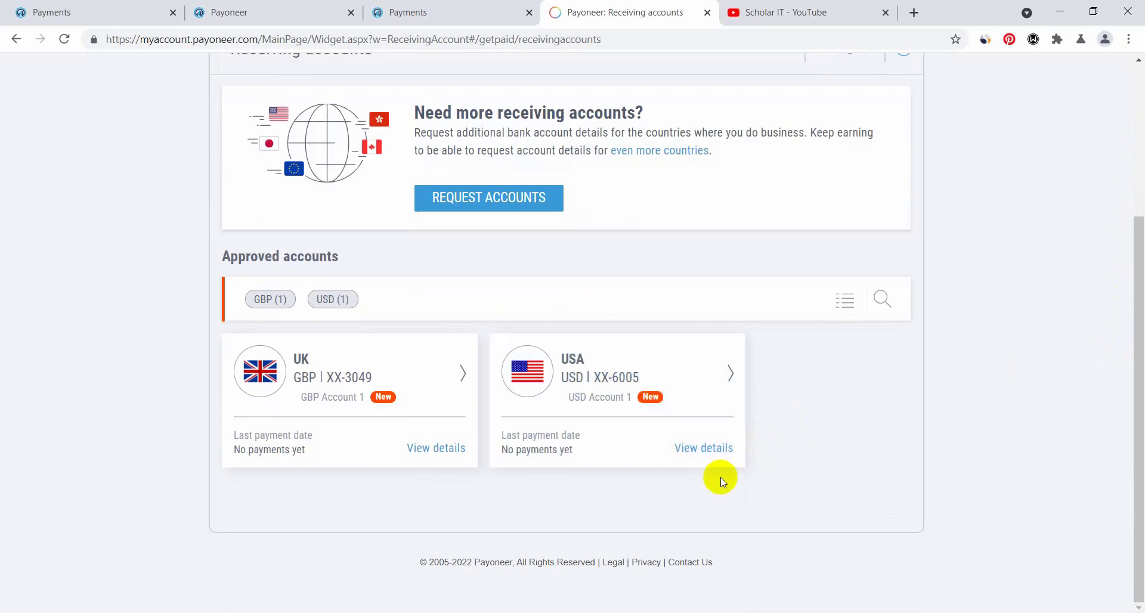
click(690, 461)
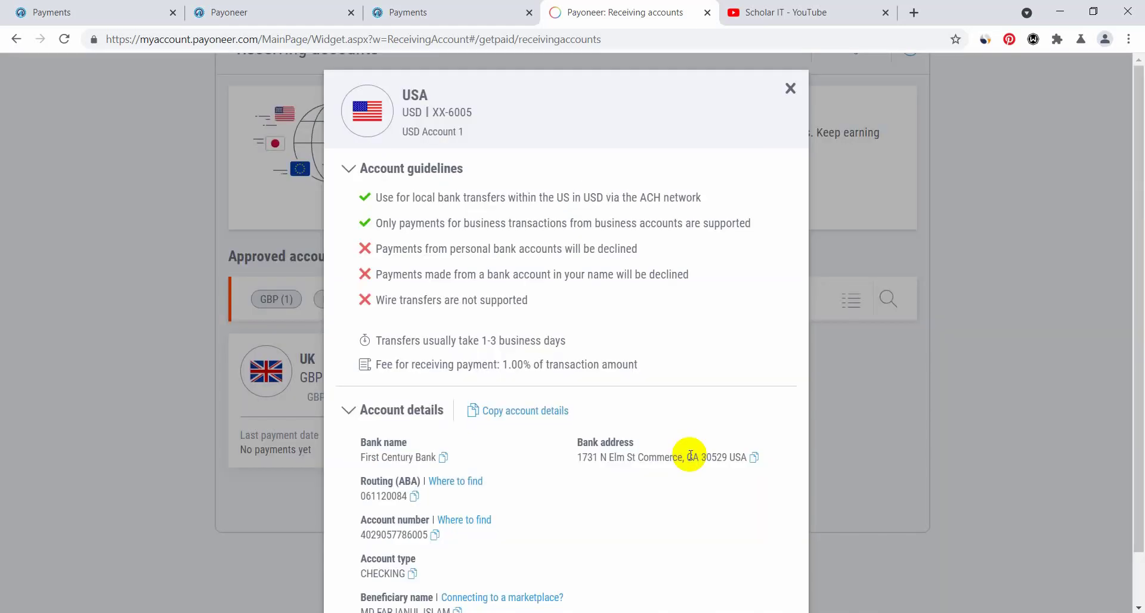
drag(1139, 120, 1139, 232)
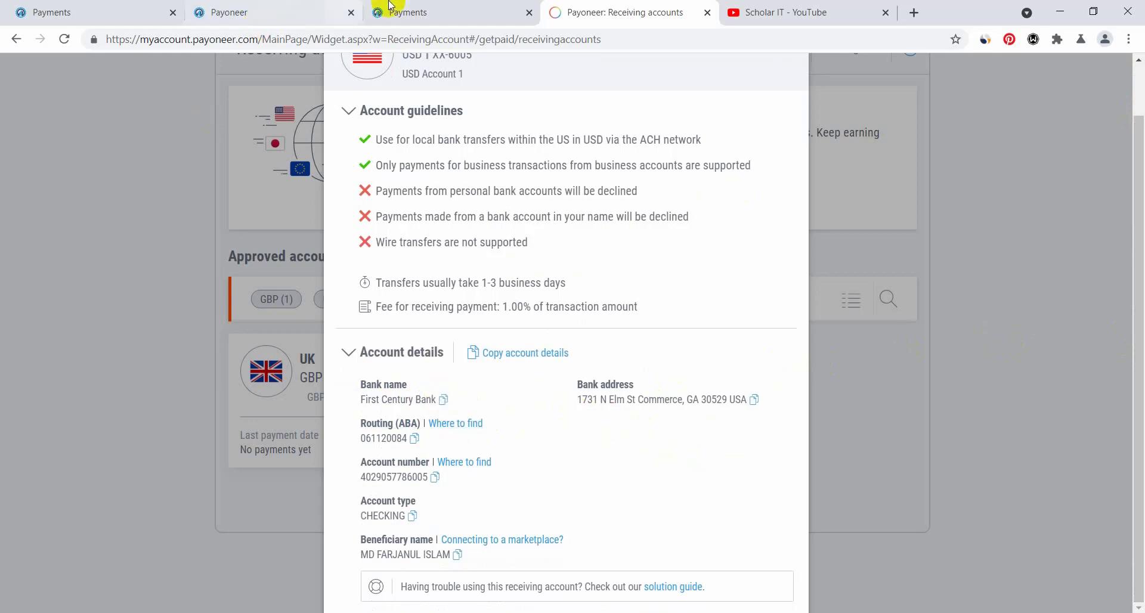
- Copy the bank name, First Century Bank, and the routing number from Payoneer into the Tipalti payment method form
click(276, 8)
click(378, 7)
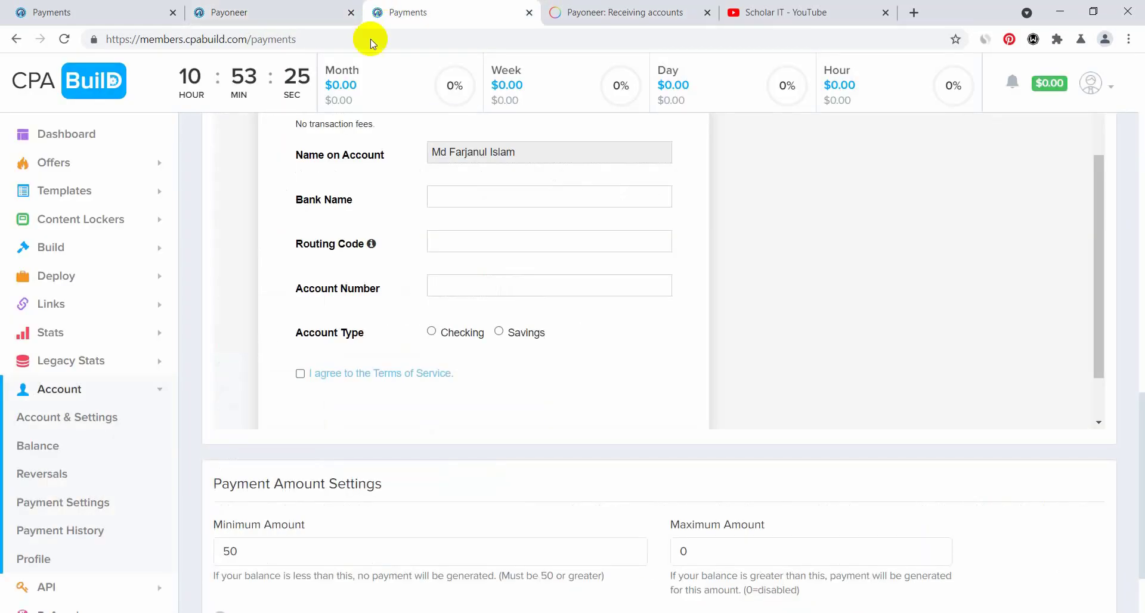
click(485, 197)
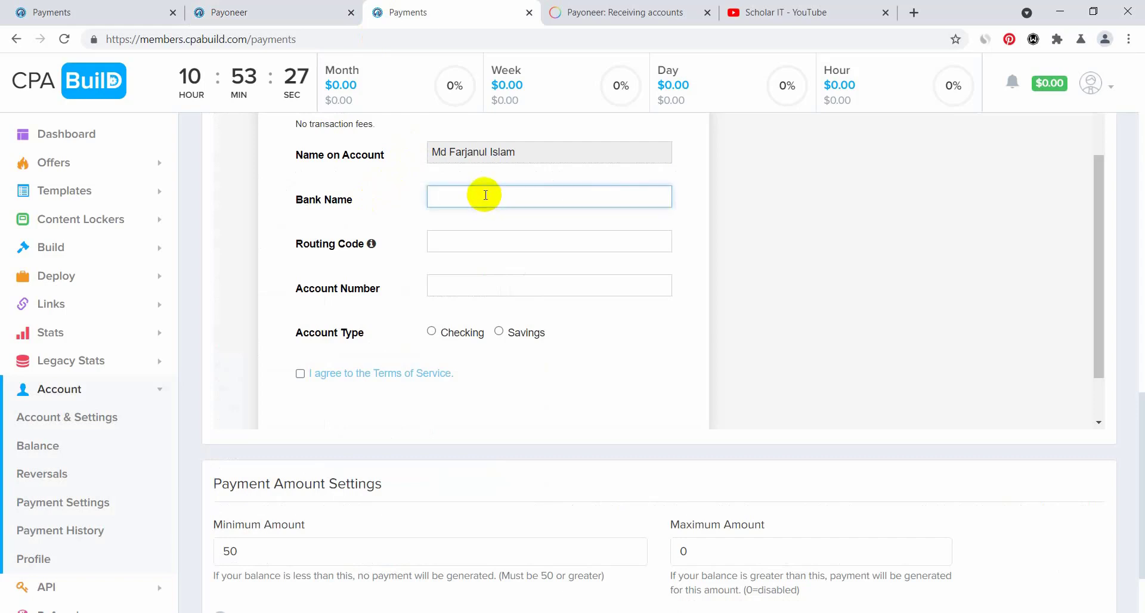
click(622, 11)
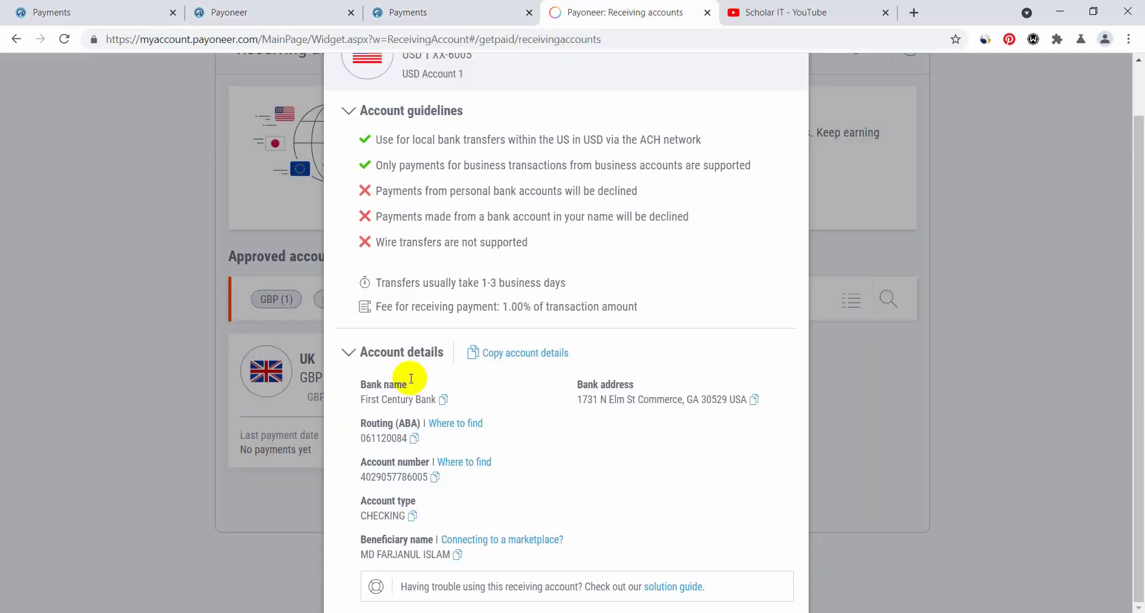
click(414, 439)
click(449, 12)
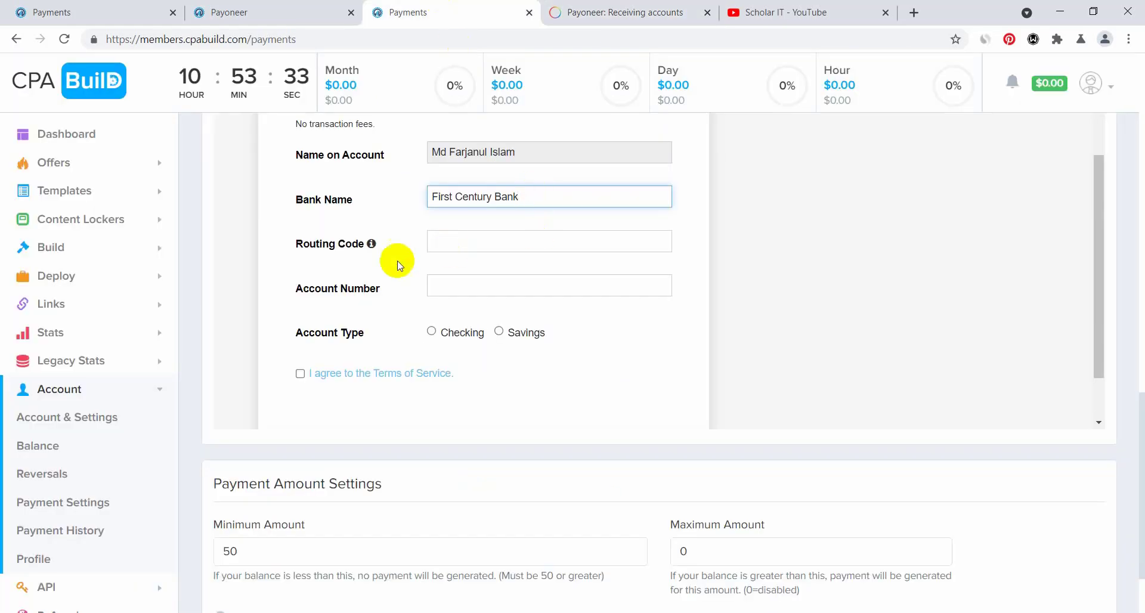
click(448, 241)
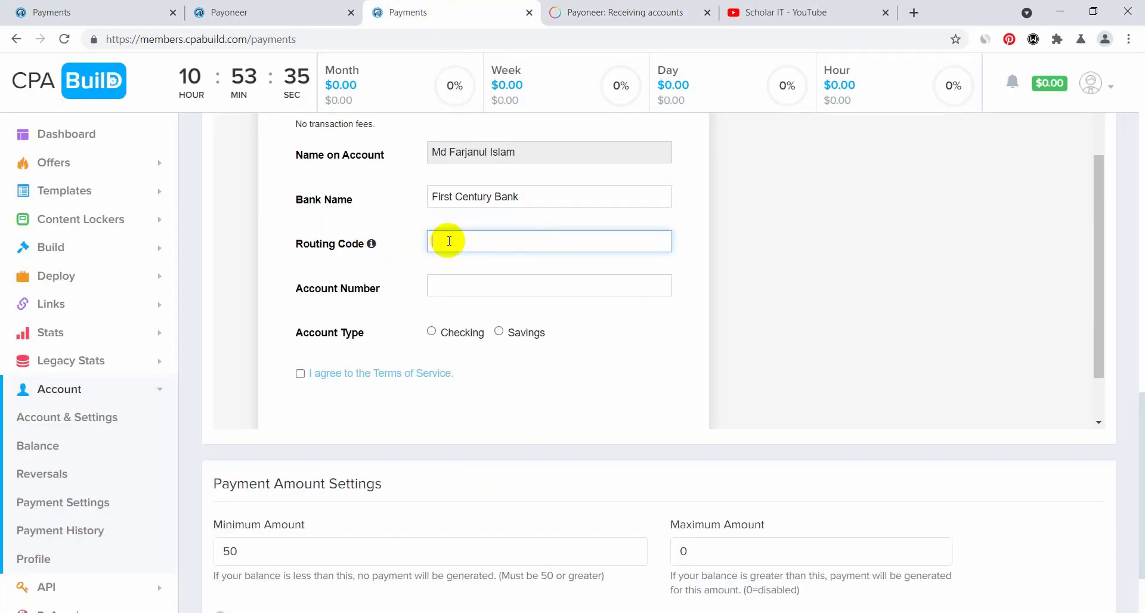
- Copy the USA receiving account's account number from Payoneer into the Account Number field of the Tipalti form
click(567, 12)
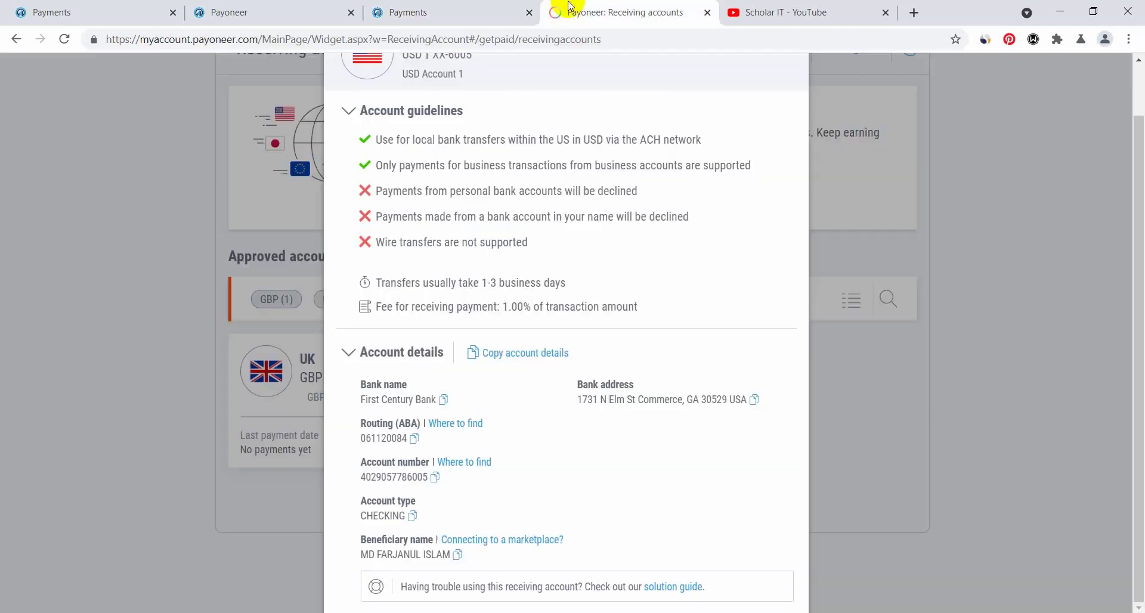
click(435, 477)
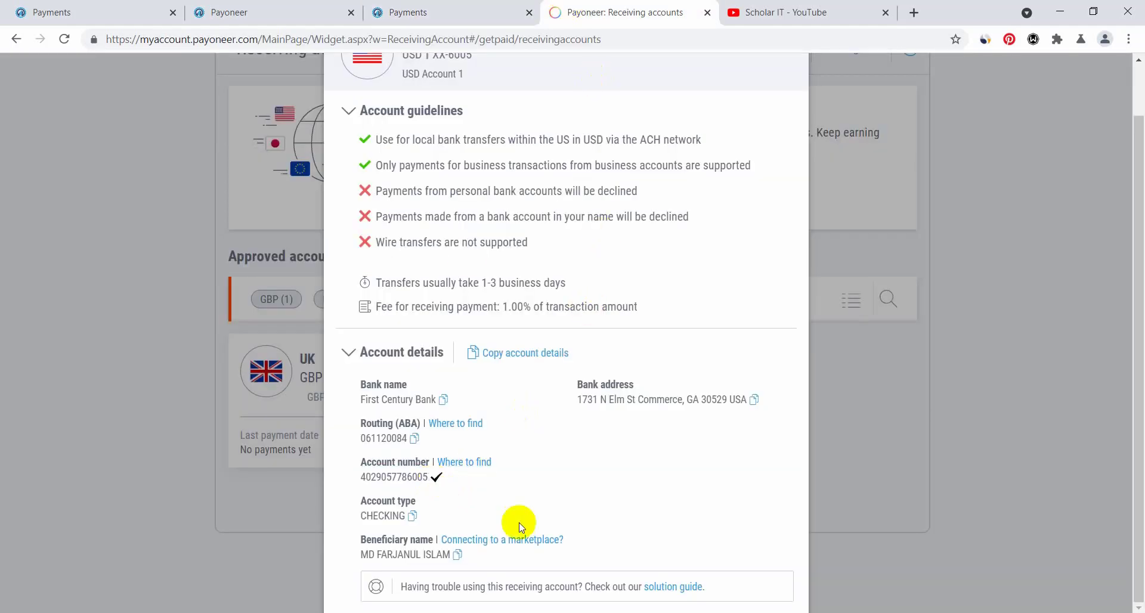
click(432, 12)
click(456, 282)
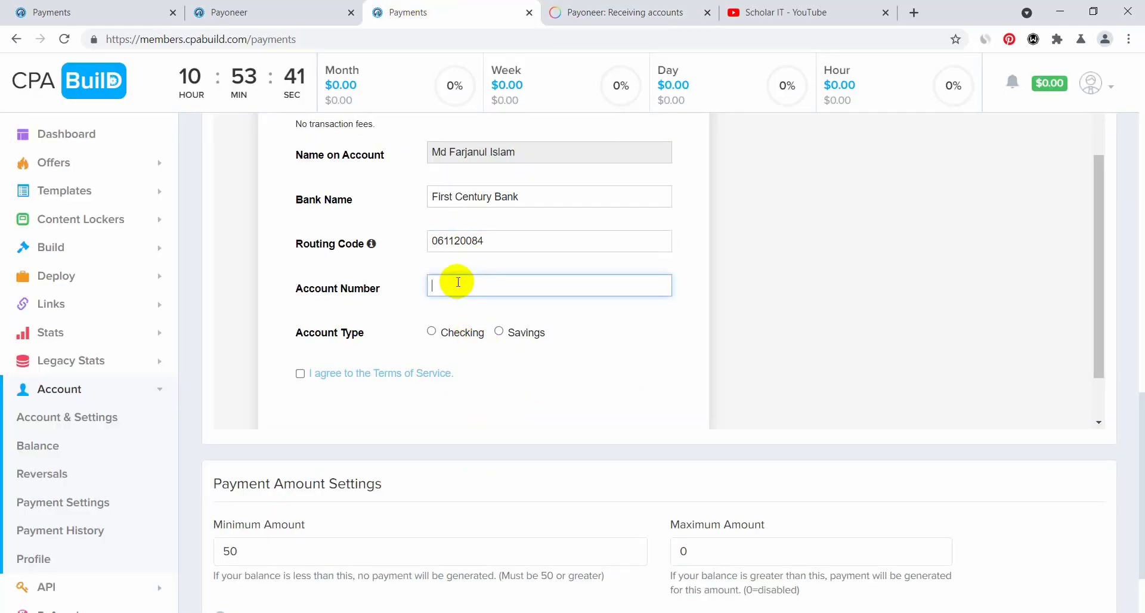
- Check the account type in Payoneer, set it to Checking in Tipalti, then agree to the Terms of Service and continue
click(560, 7)
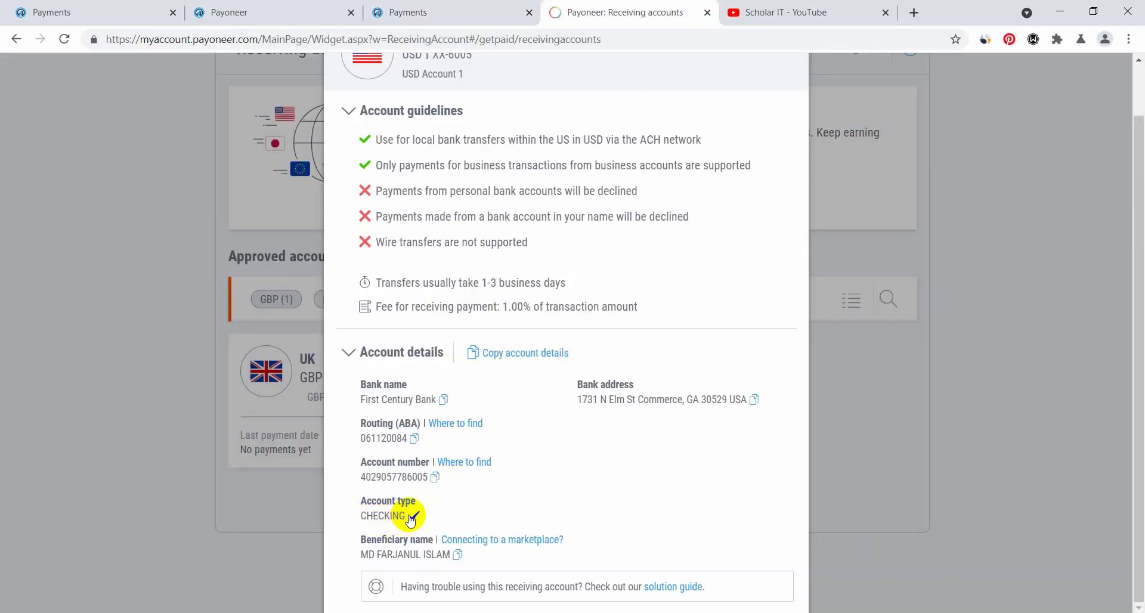
click(424, 11)
click(431, 334)
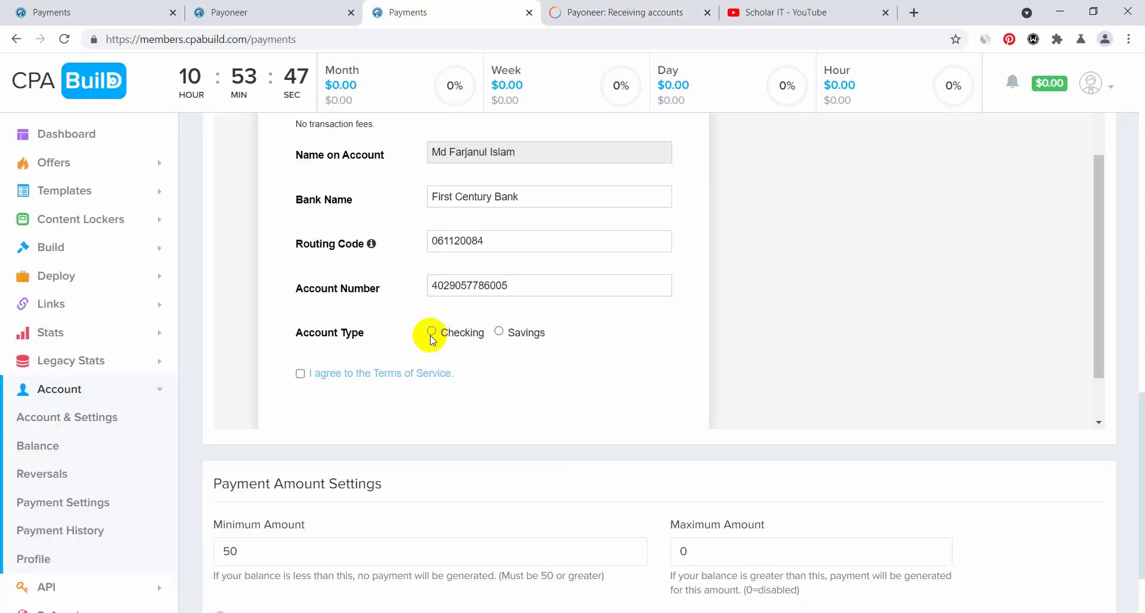
click(294, 377)
scroll(493, 353, up, 2)
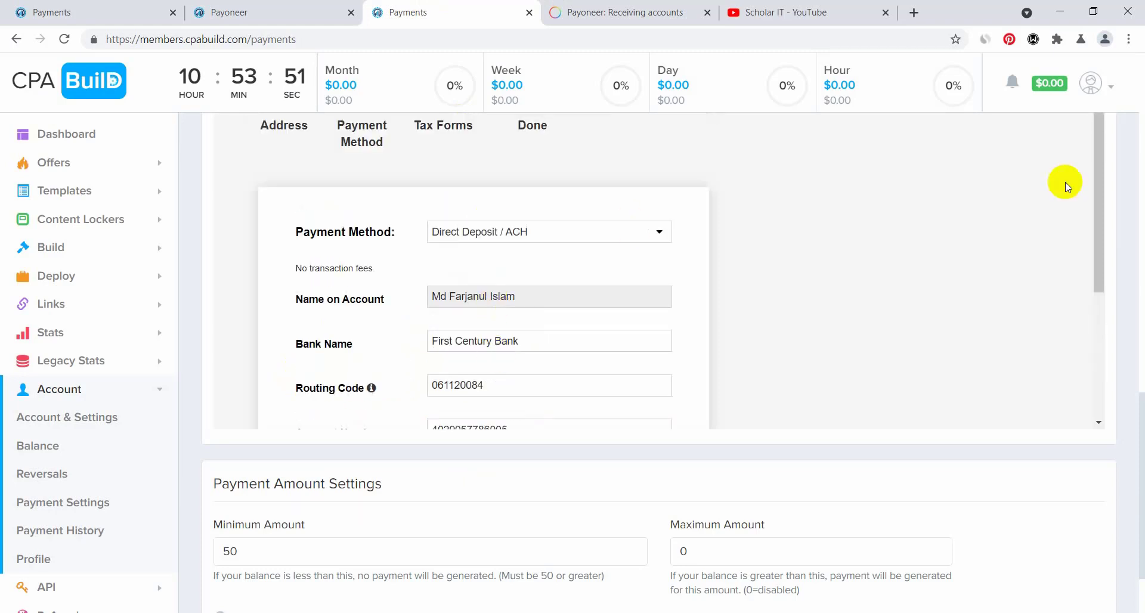
drag(1099, 183, 1103, 322)
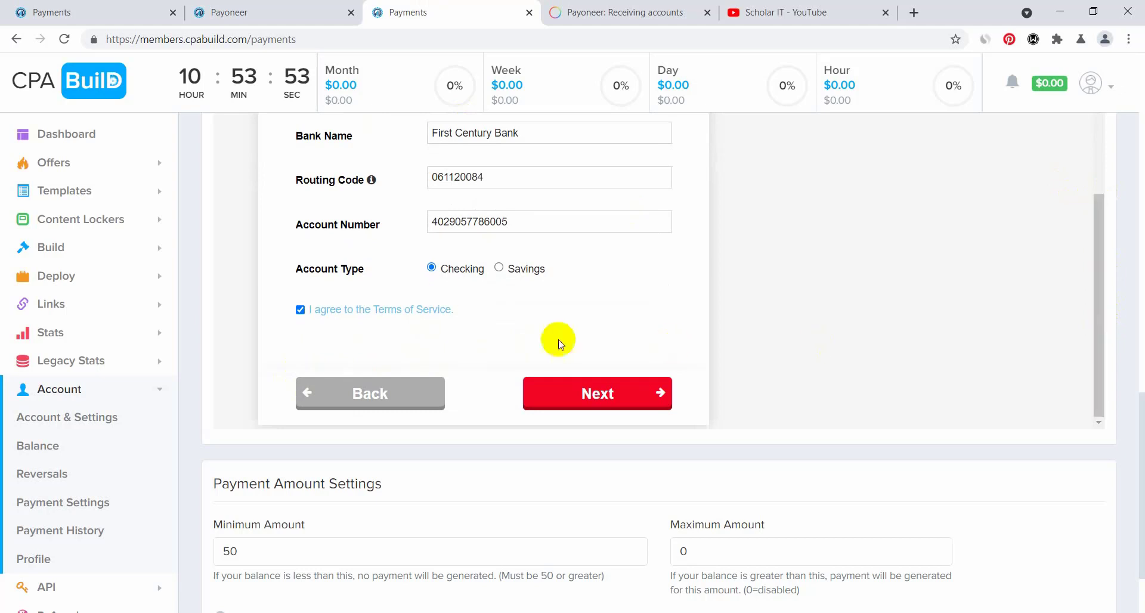
click(589, 396)
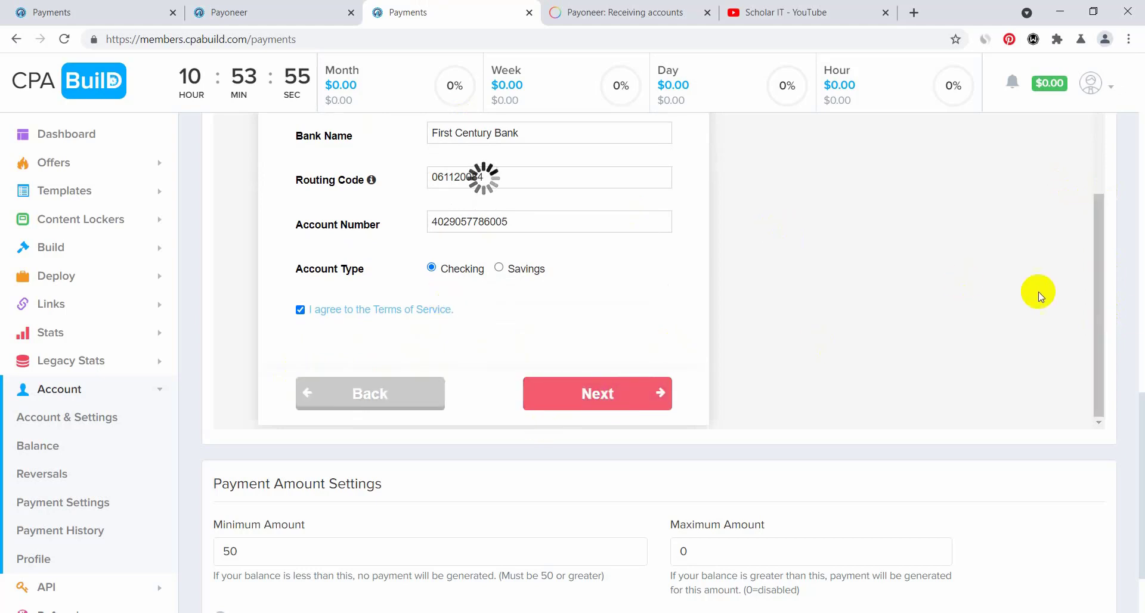
- Select the W-8BEN tax form for non-US individuals and proceed to complete the form
drag(1098, 359, 1117, 298)
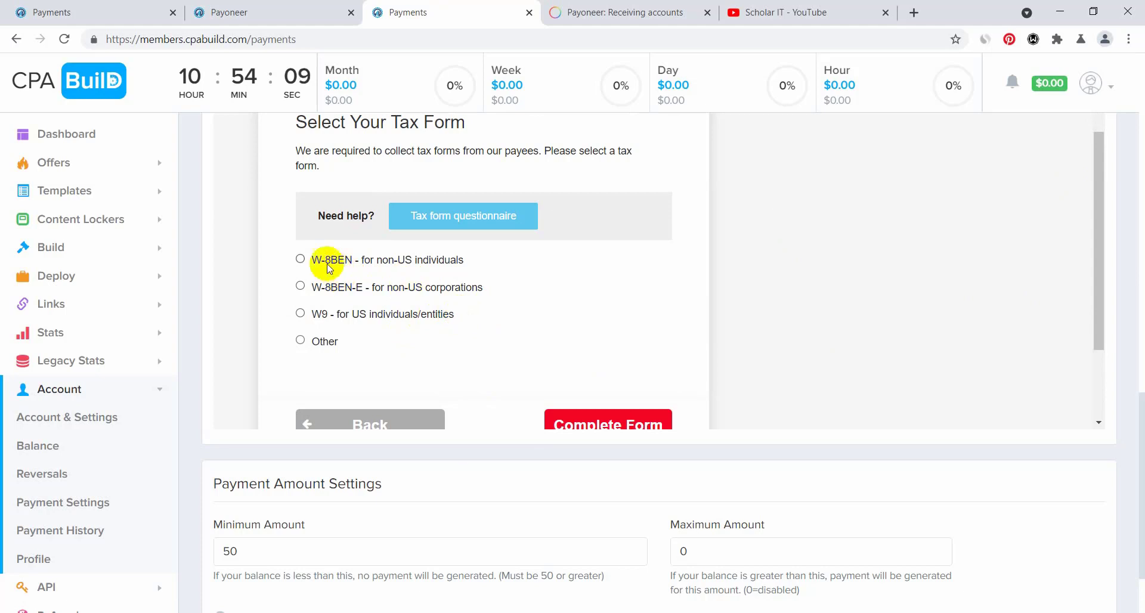
drag(313, 263, 471, 264)
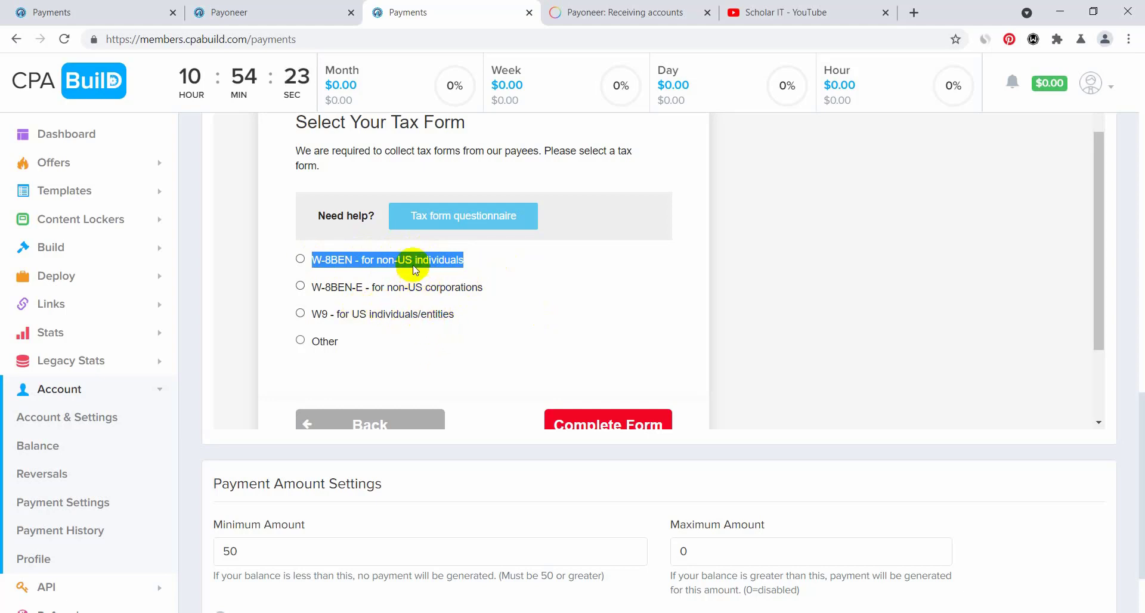
click(428, 262)
scroll(506, 222, down, 2)
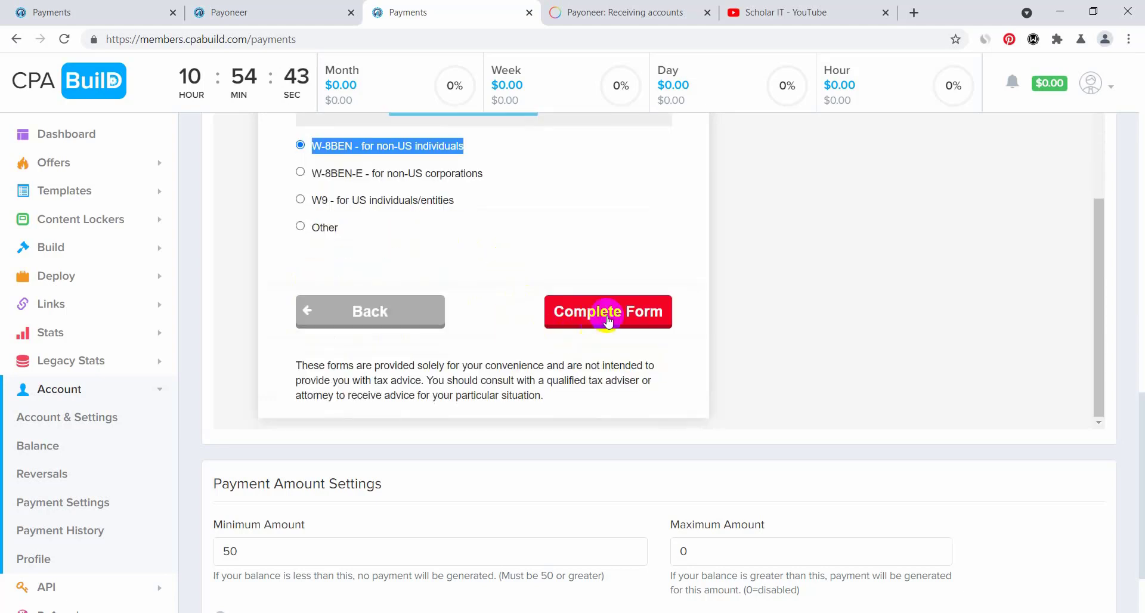
click(662, 313)
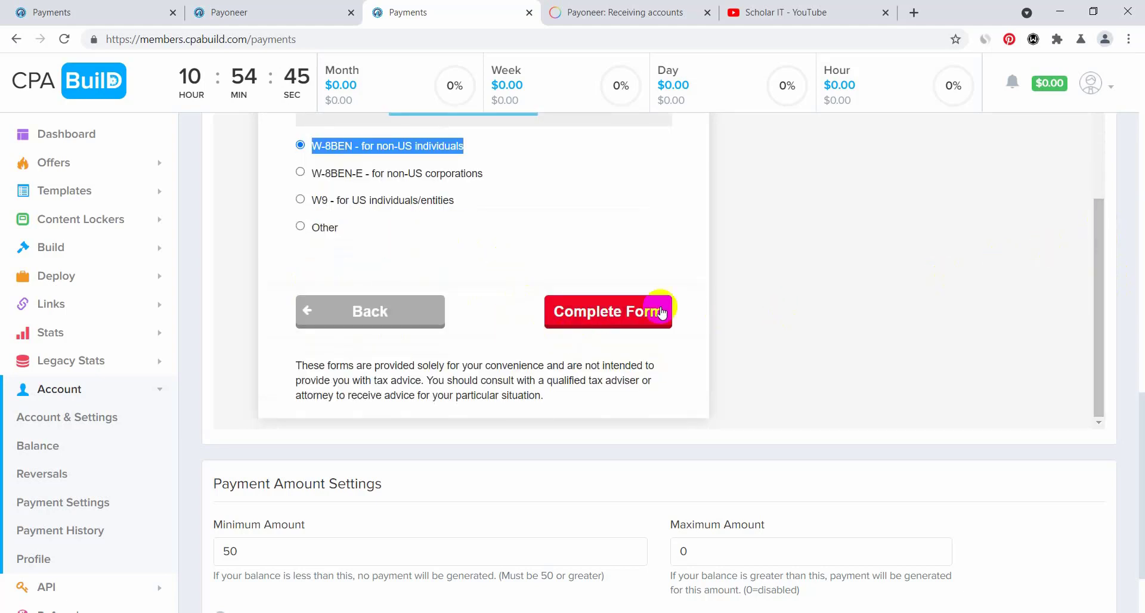
click(584, 311)
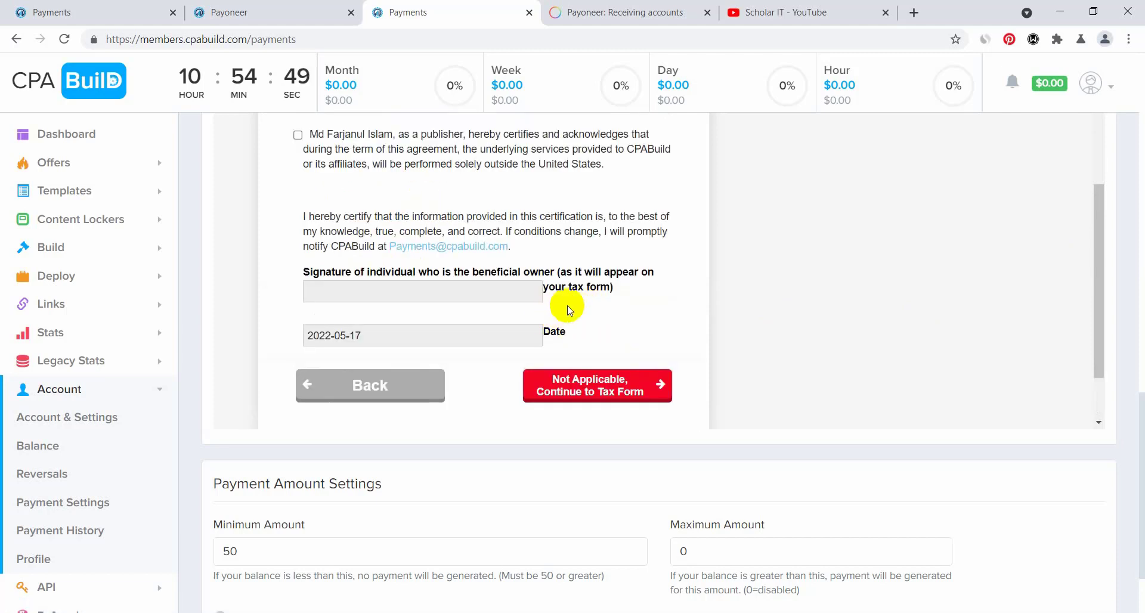
- Complete and submit the Certificate of No U.S. Activities, certifying services performed solely outside the United States and signing with the beneficial owner's full name
drag(1099, 229, 1126, 149)
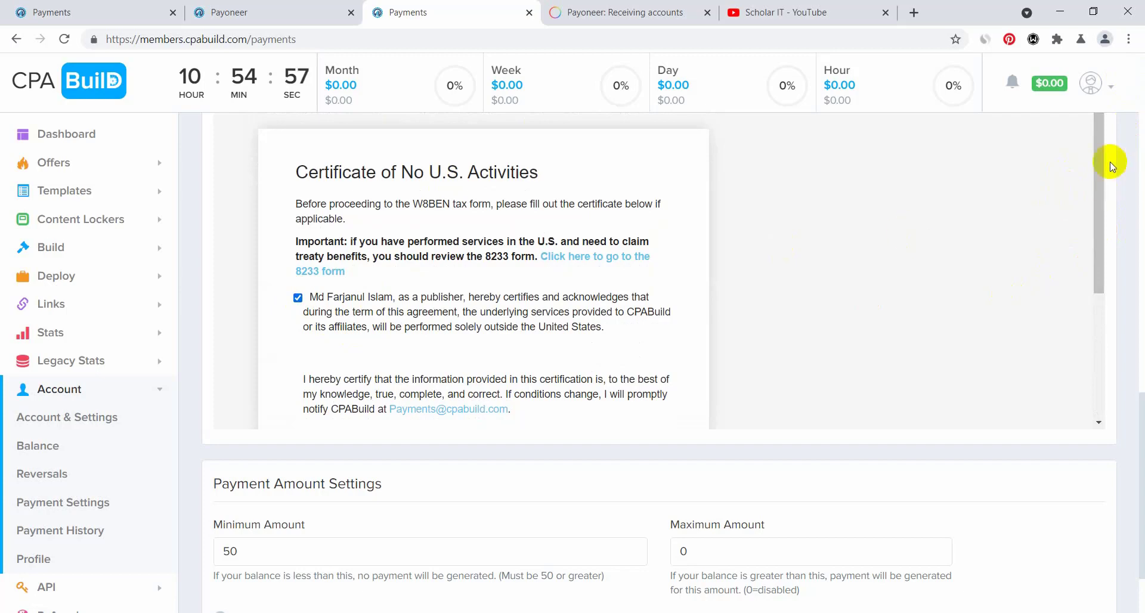
drag(1101, 169, 1087, 261)
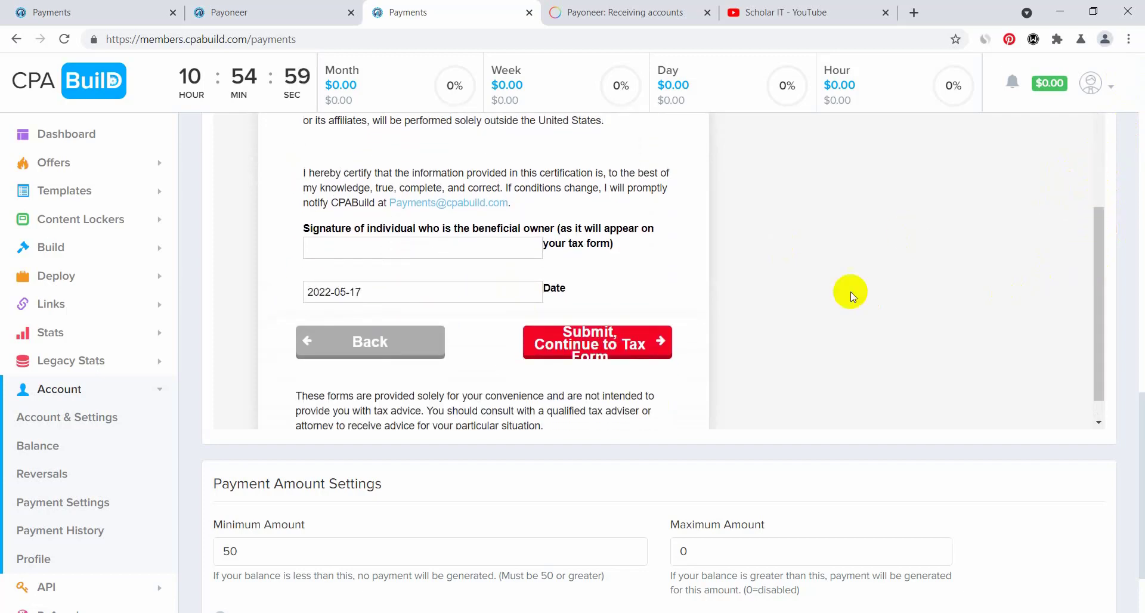
click(400, 250)
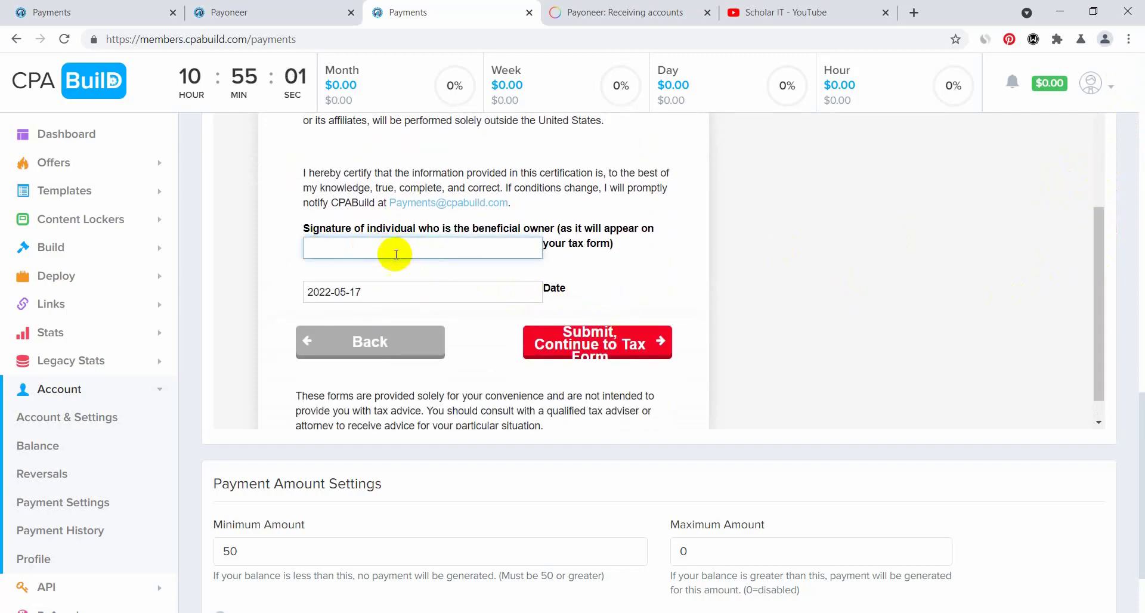
click(1103, 299)
drag(1105, 276, 1102, 210)
drag(309, 227, 394, 230)
key(ctrl+c)
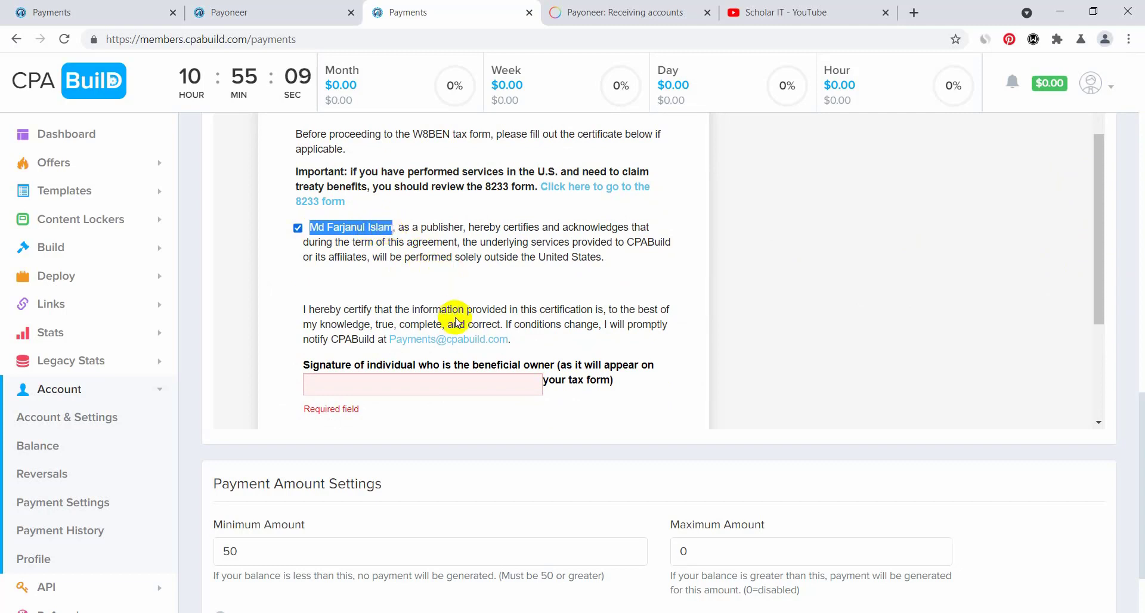
click(363, 392)
key(ctrl+v)
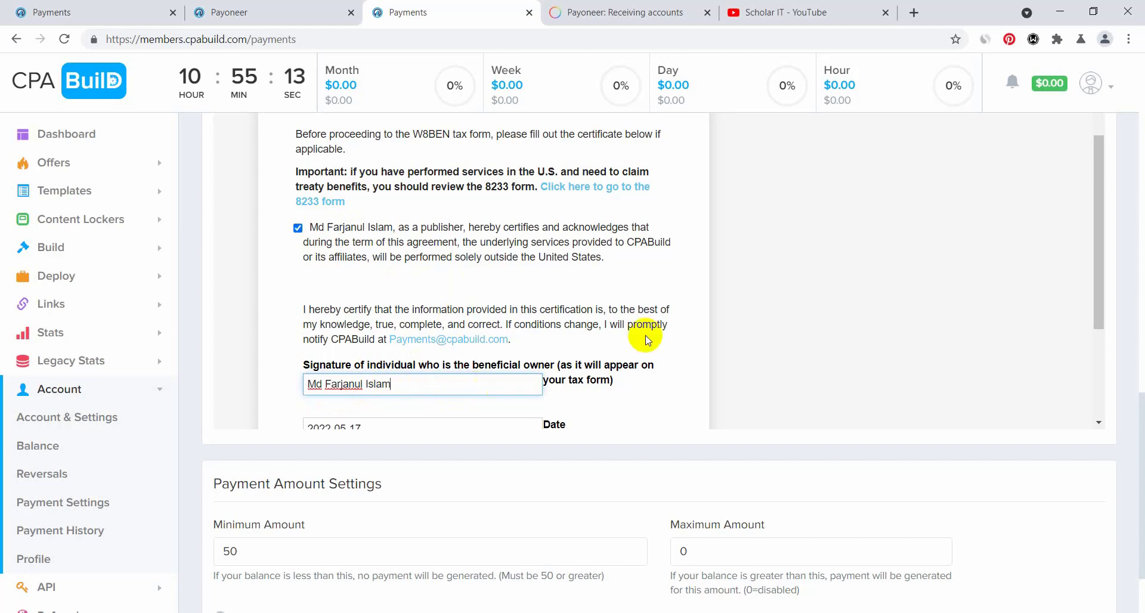
drag(1096, 250, 1095, 326)
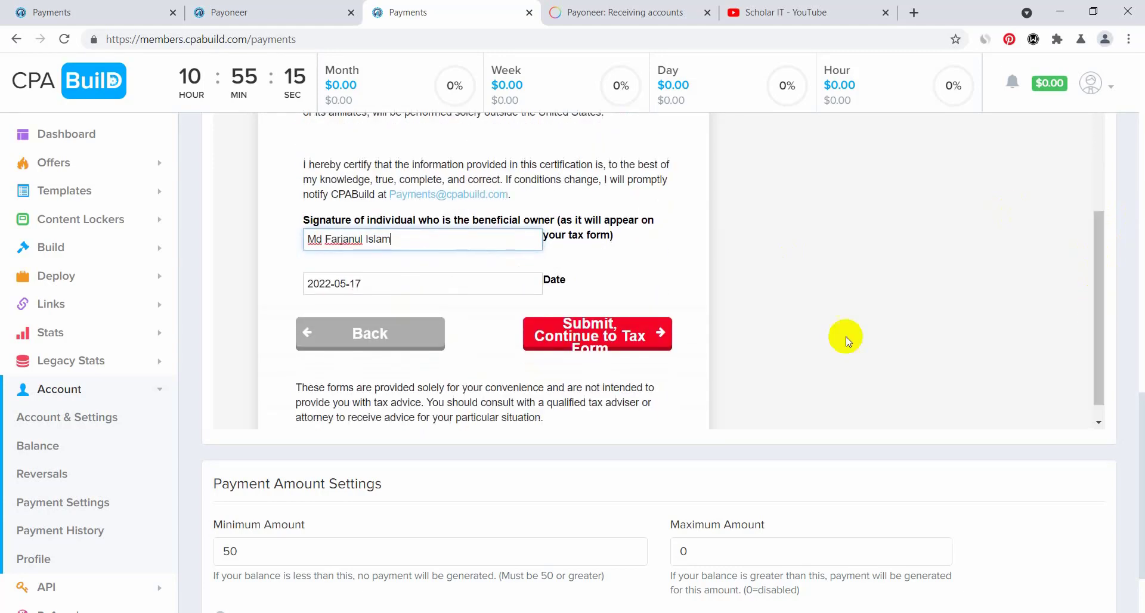
click(615, 339)
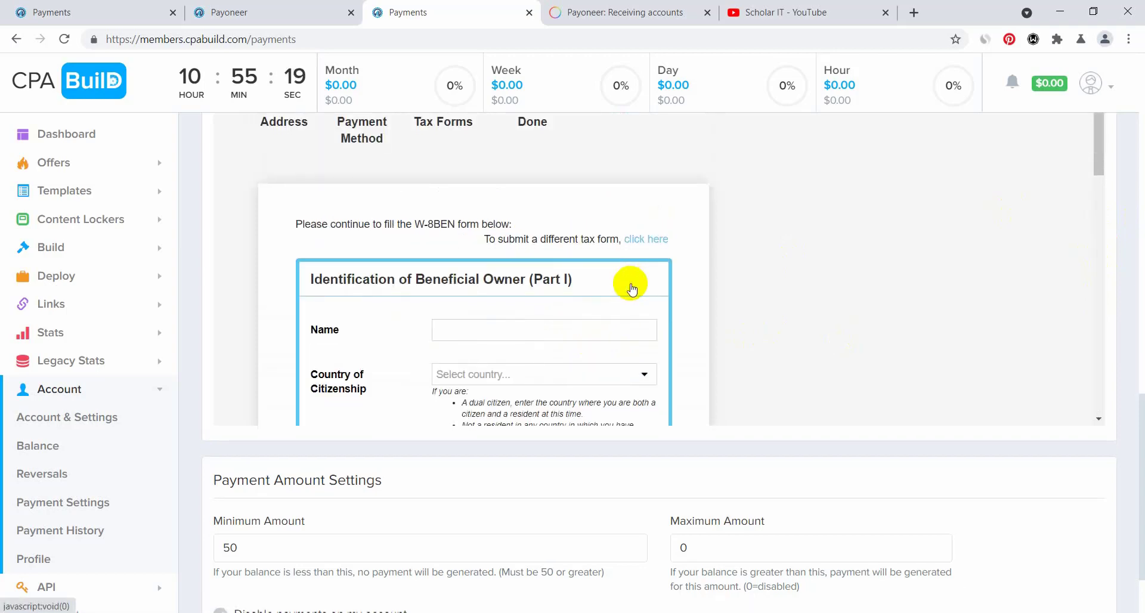
- Enter the beneficial owner's full name in Part I of the W-8BEN form and set the country of citizenship to Bangladesh
click(492, 330)
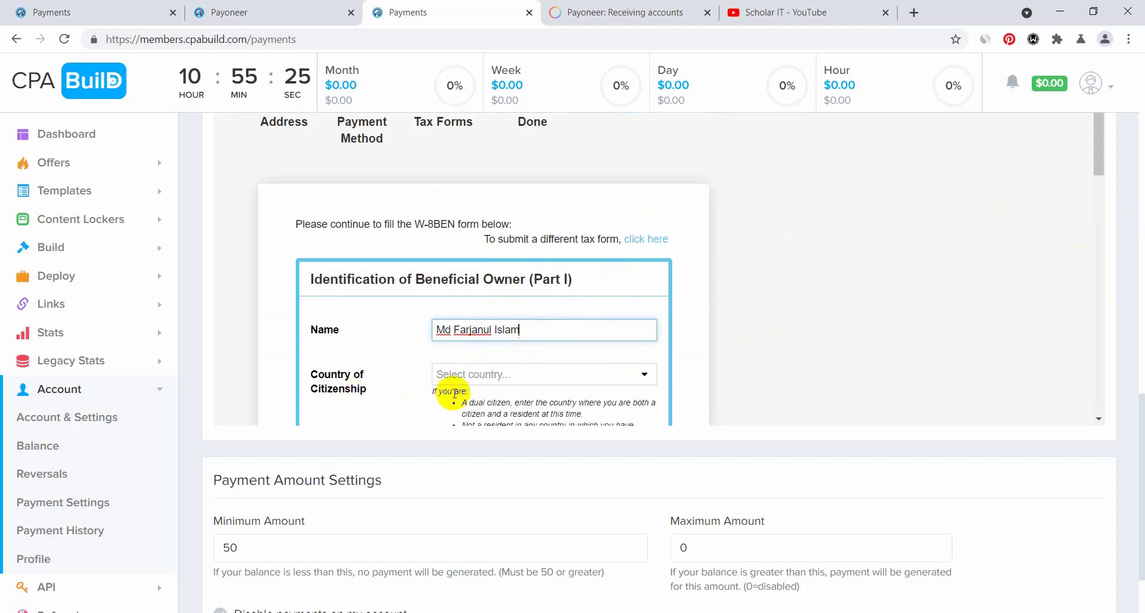
click(469, 377)
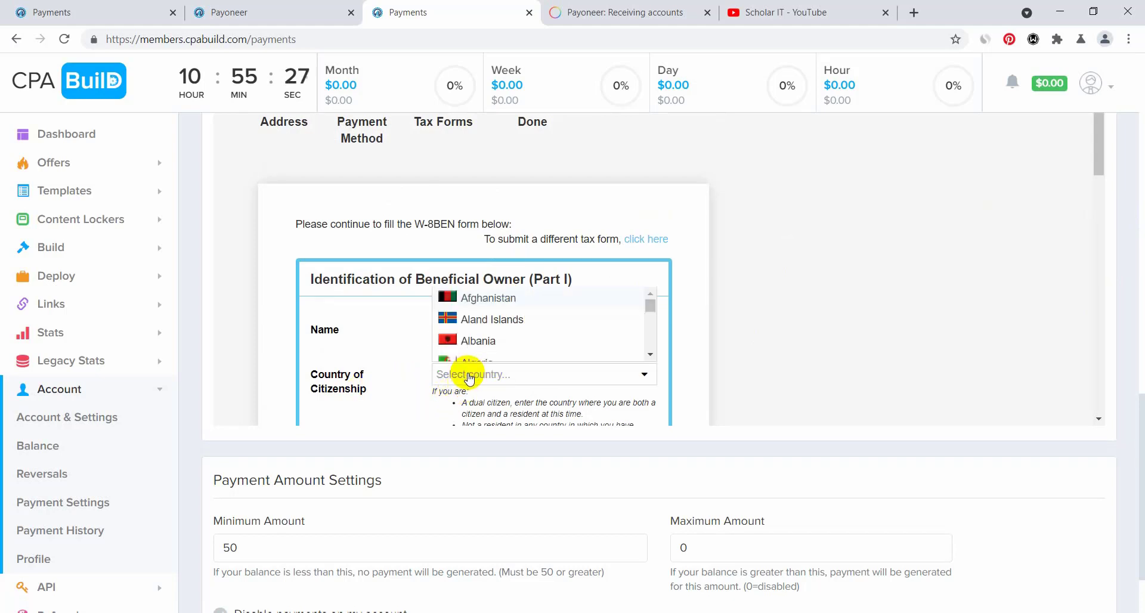
text(Bang)
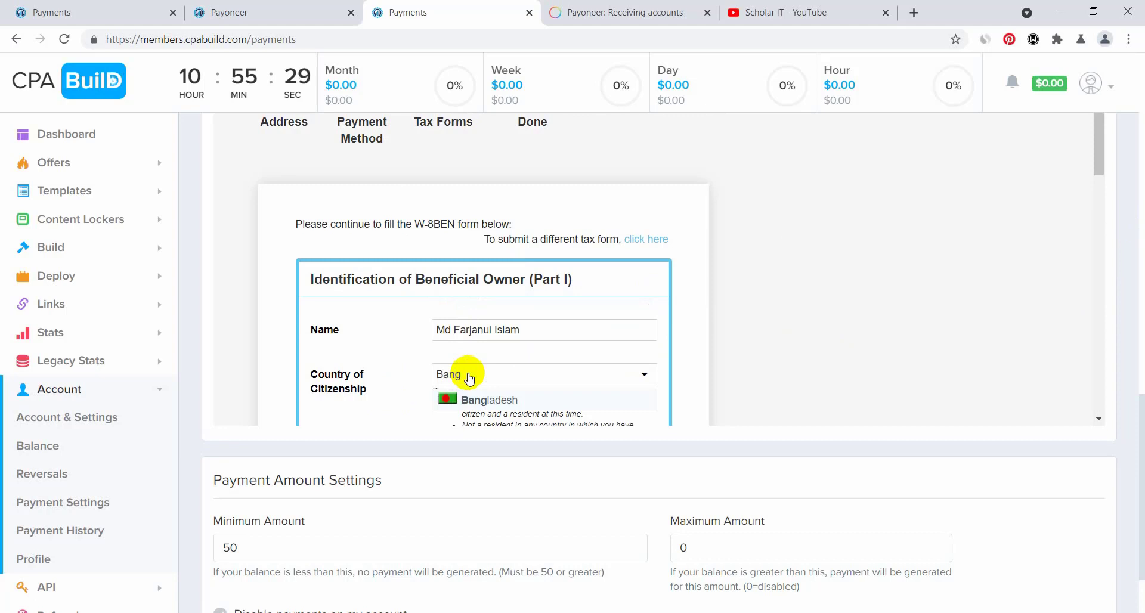
click(461, 398)
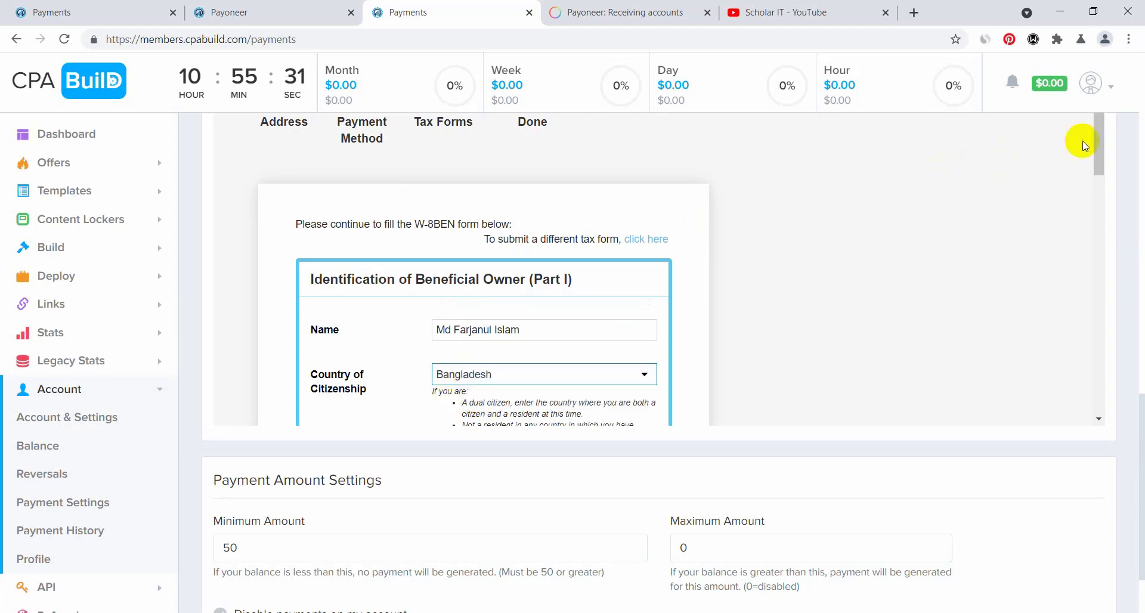
- Set the permanent residence country to Bangladesh and fill in the contact address, shortening the street line to fit the 40-character limit
drag(1095, 143, 1096, 242)
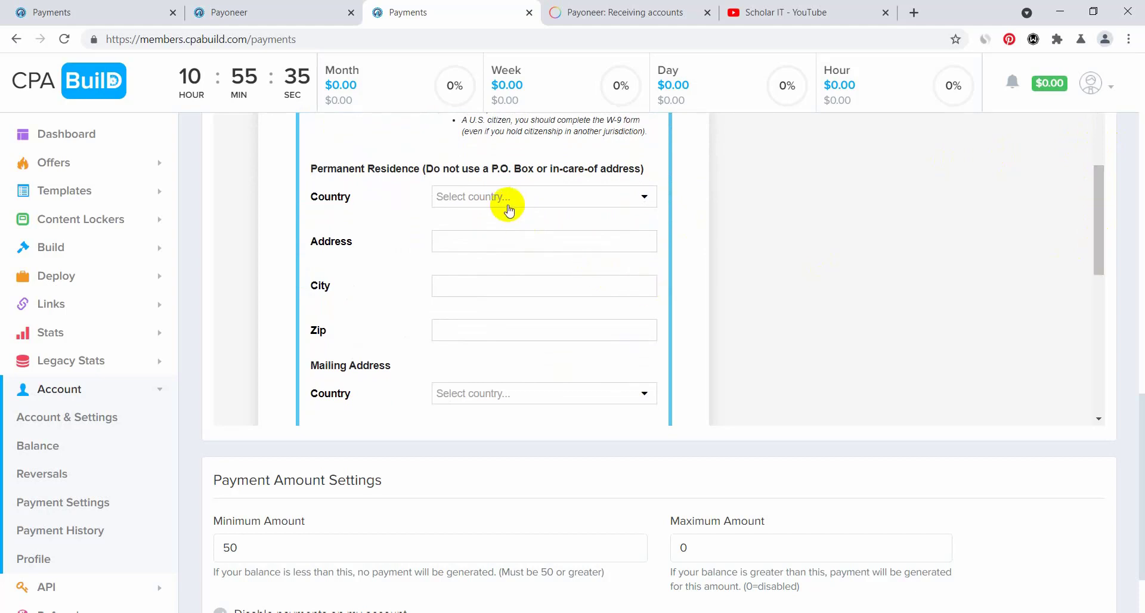
mouse_move(1094, 215)
mouse_down()
mouse_move(1114, 121)
mouse_move(1100, 281)
mouse_move(1104, 216)
mouse_up()
click(493, 177)
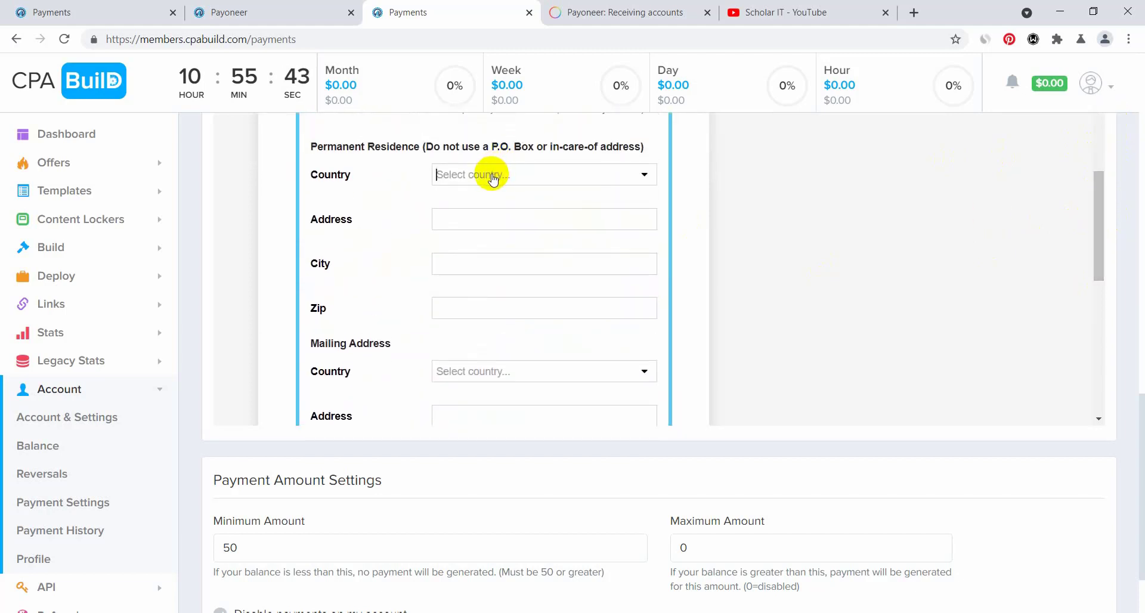
text(Bang)
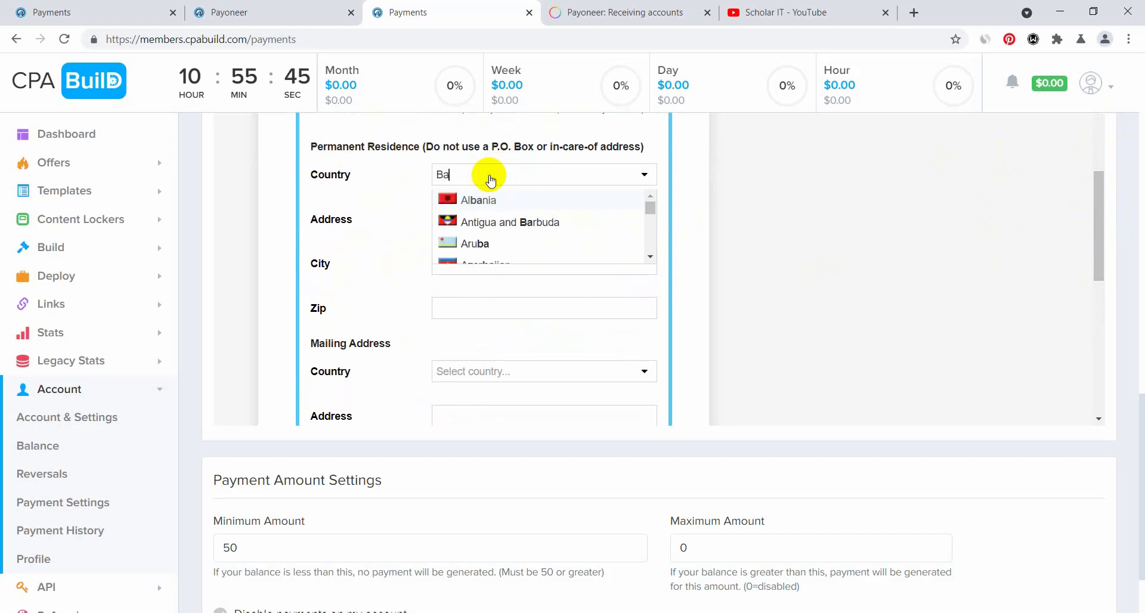
click(481, 201)
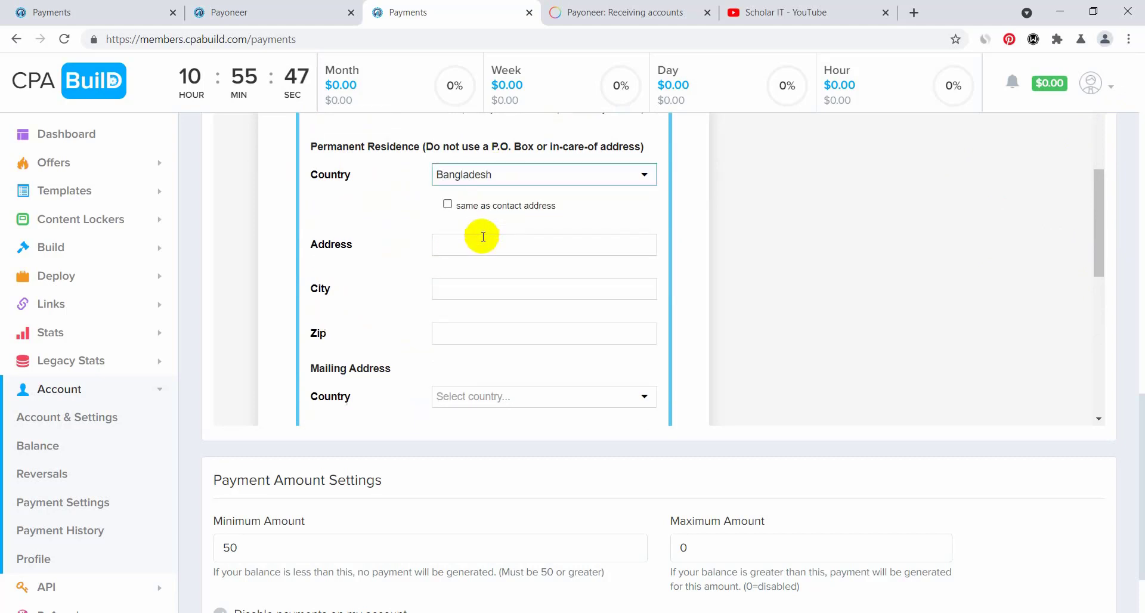
click(448, 204)
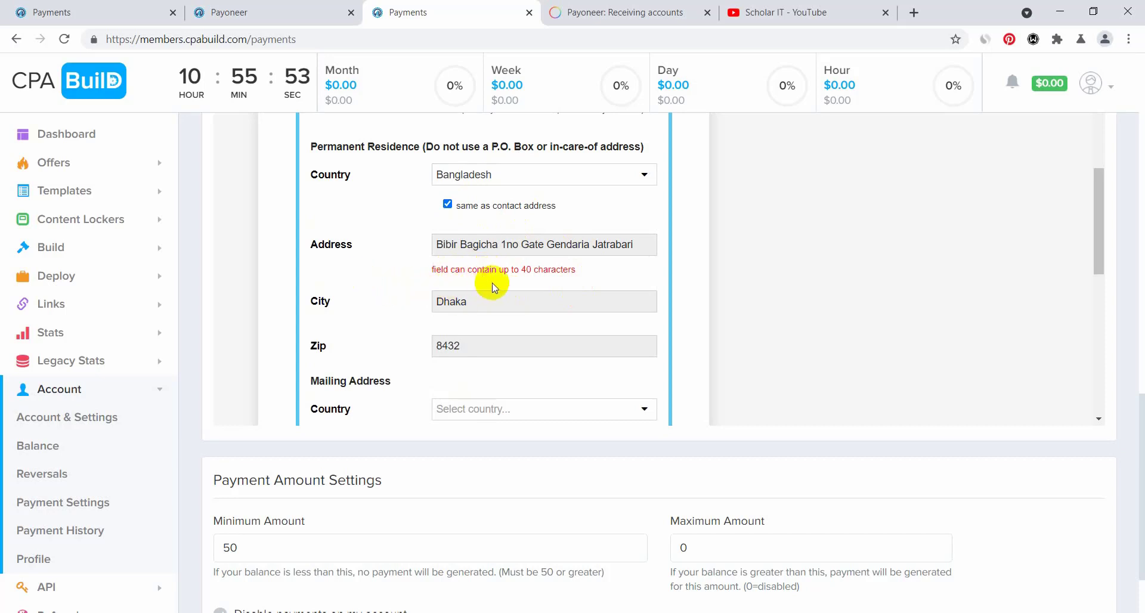
click(488, 246)
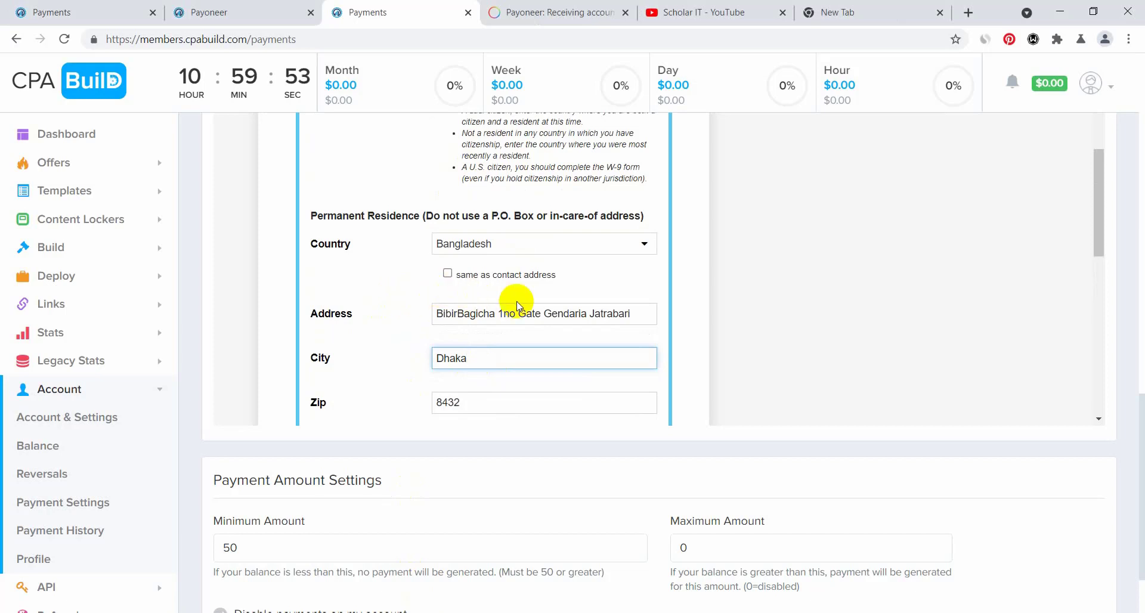
click(647, 314)
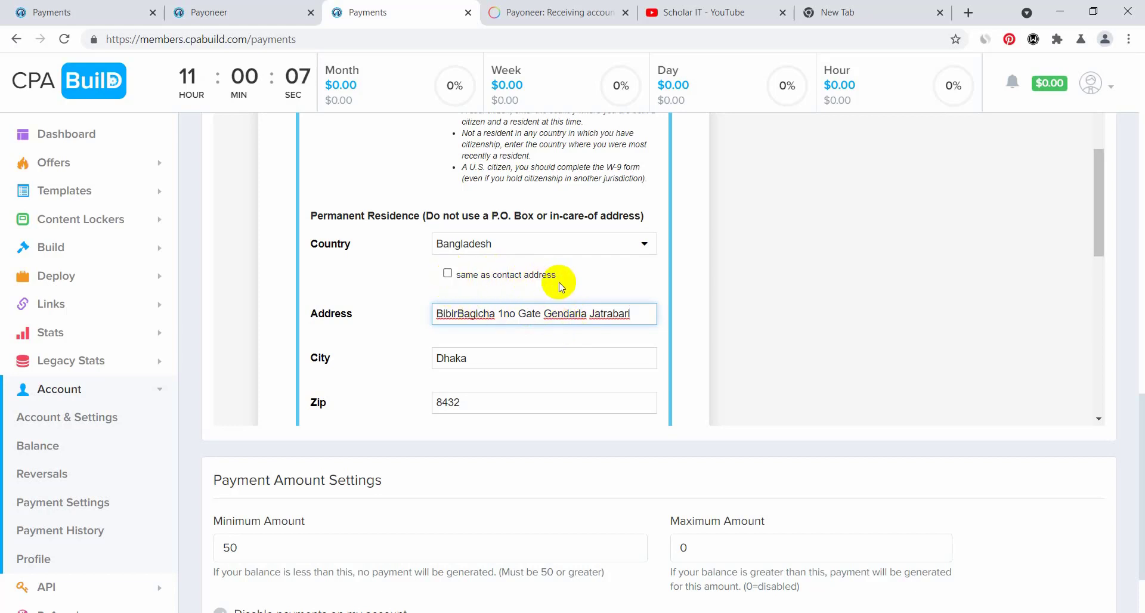
- Set the mailing address country to Bangladesh and mark the mailing address as same as permanent residence
drag(1099, 216, 1089, 284)
click(493, 236)
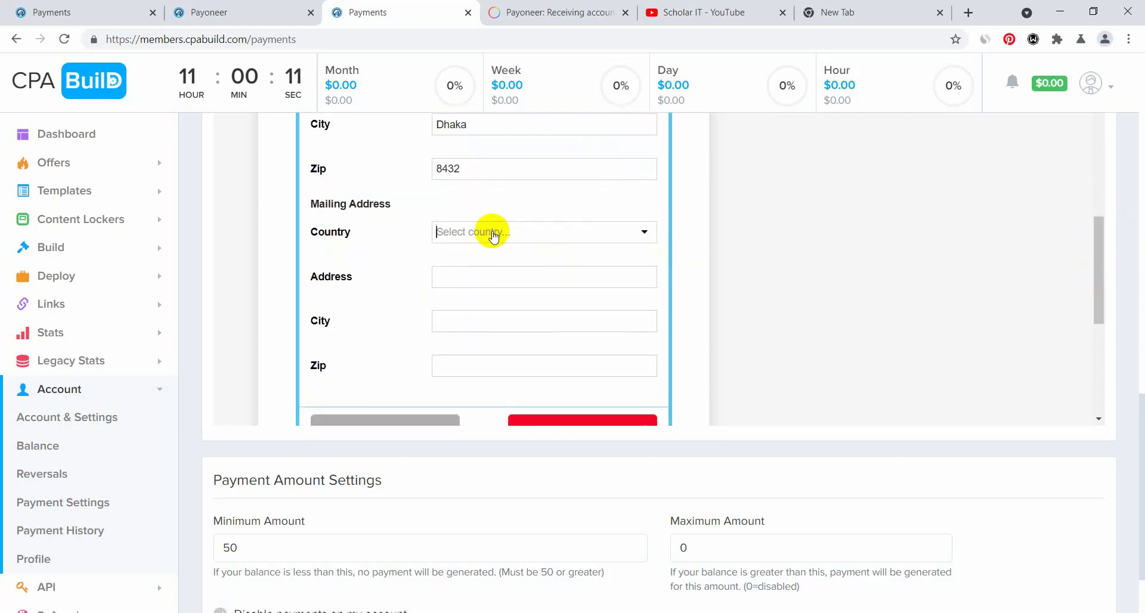
click(500, 230)
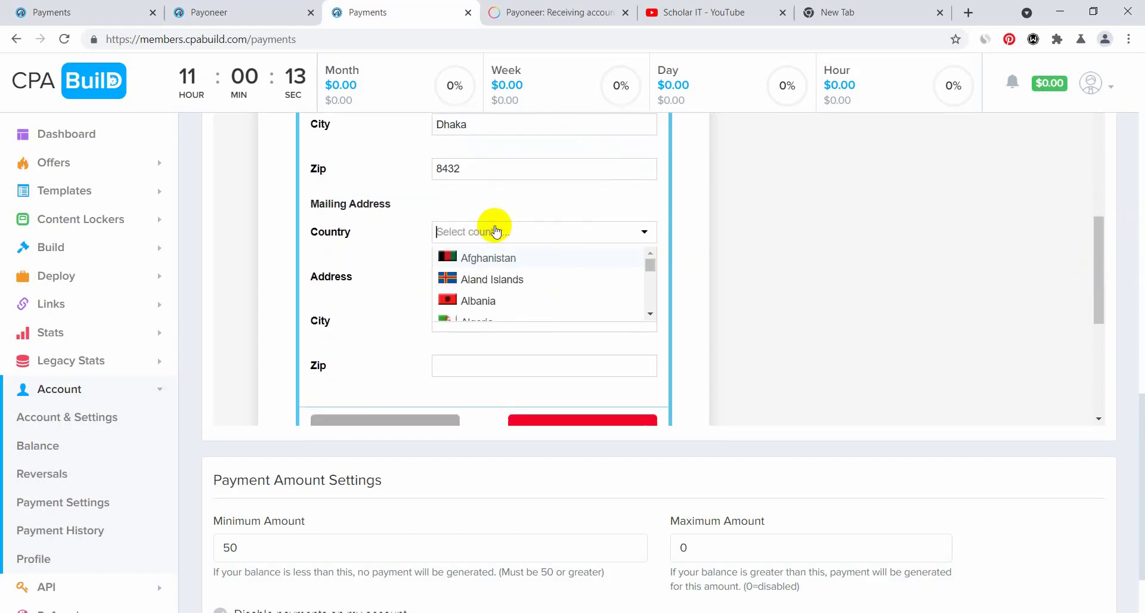
text(Ba)
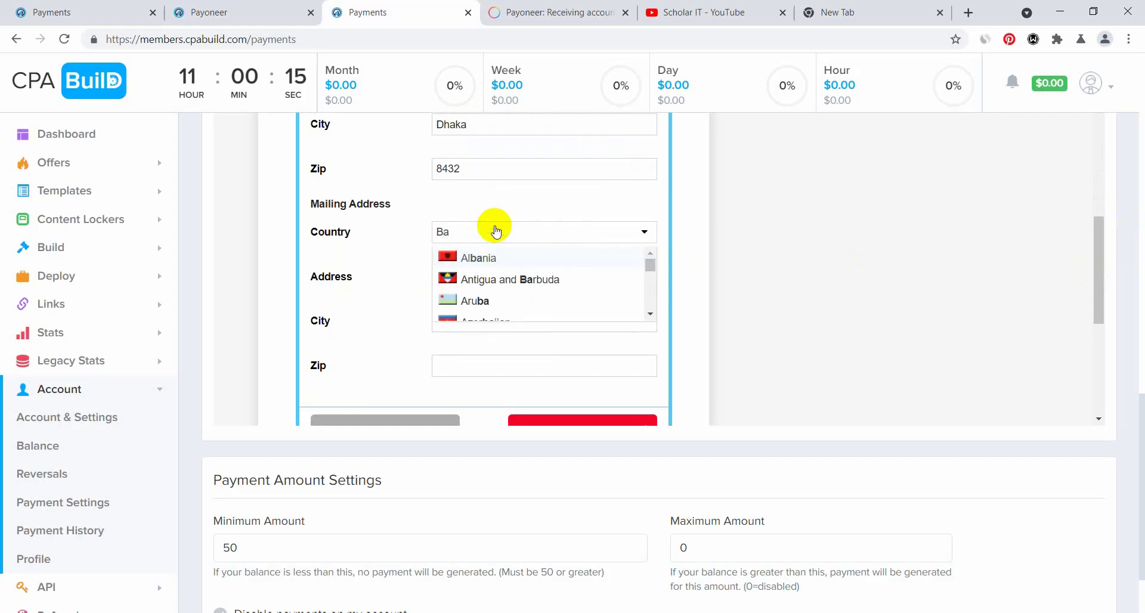
text(ng)
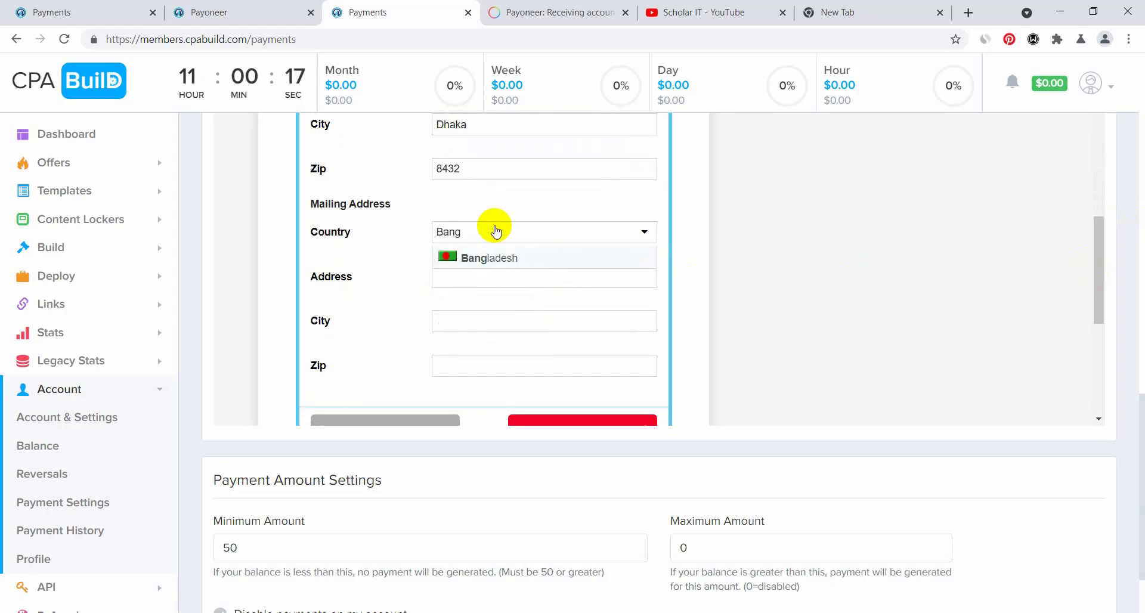
click(480, 258)
click(448, 262)
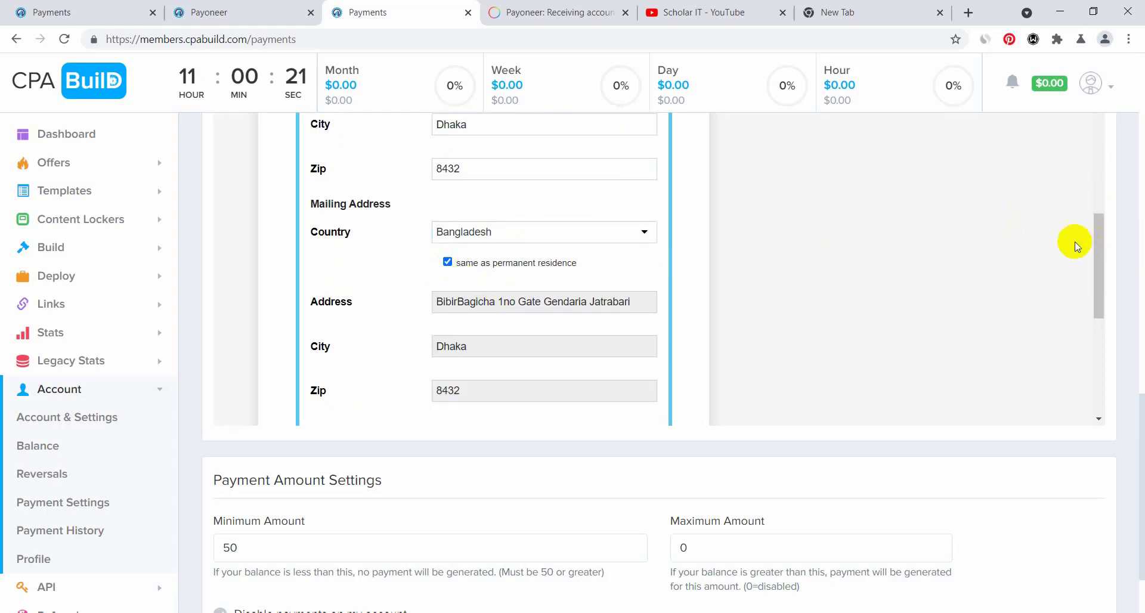
- Submit Part I of the beneficial owner identification and confirm the residence address as entered
drag(1100, 252, 1103, 282)
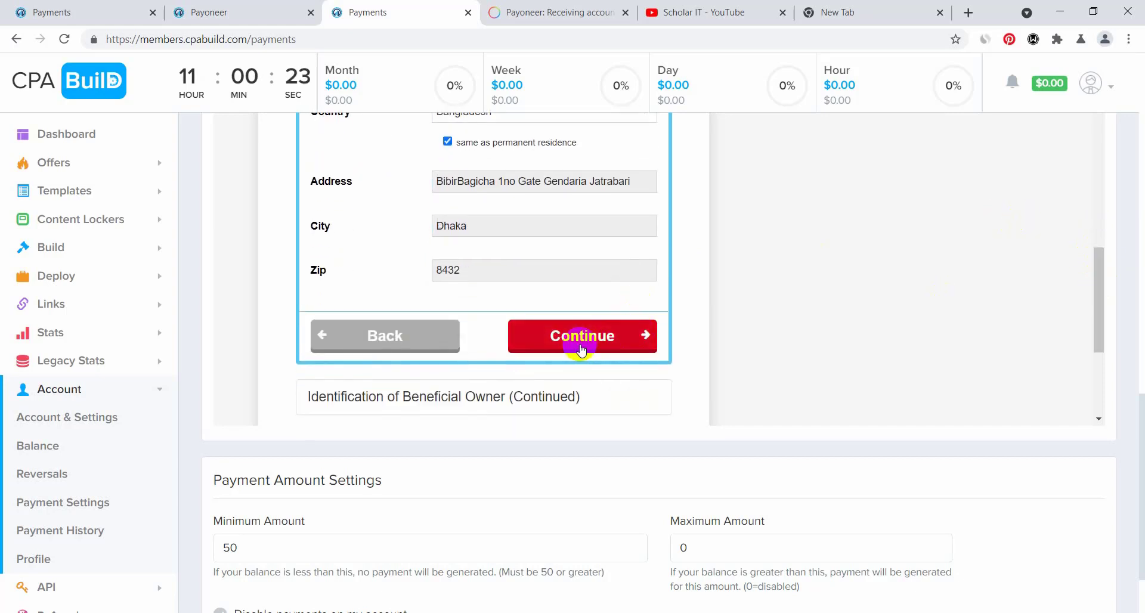
click(558, 353)
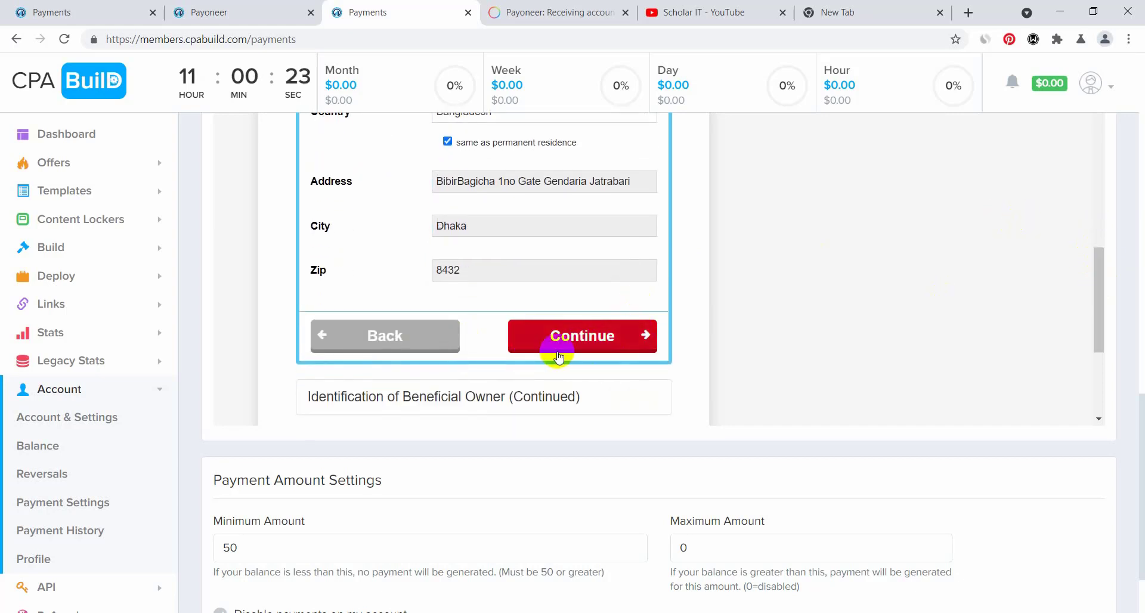
click(593, 342)
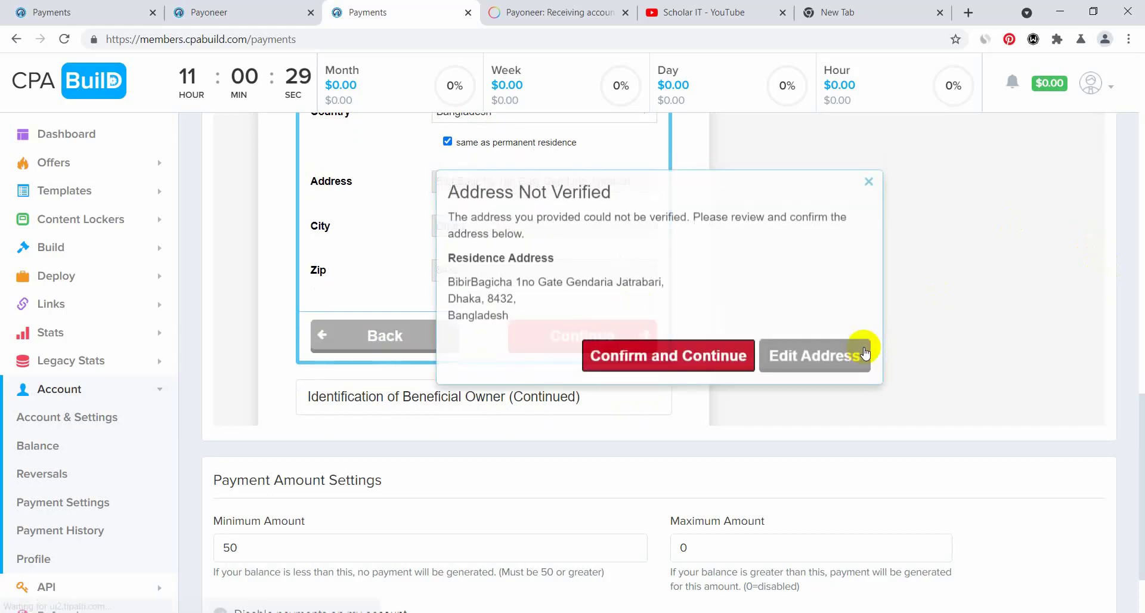
click(650, 361)
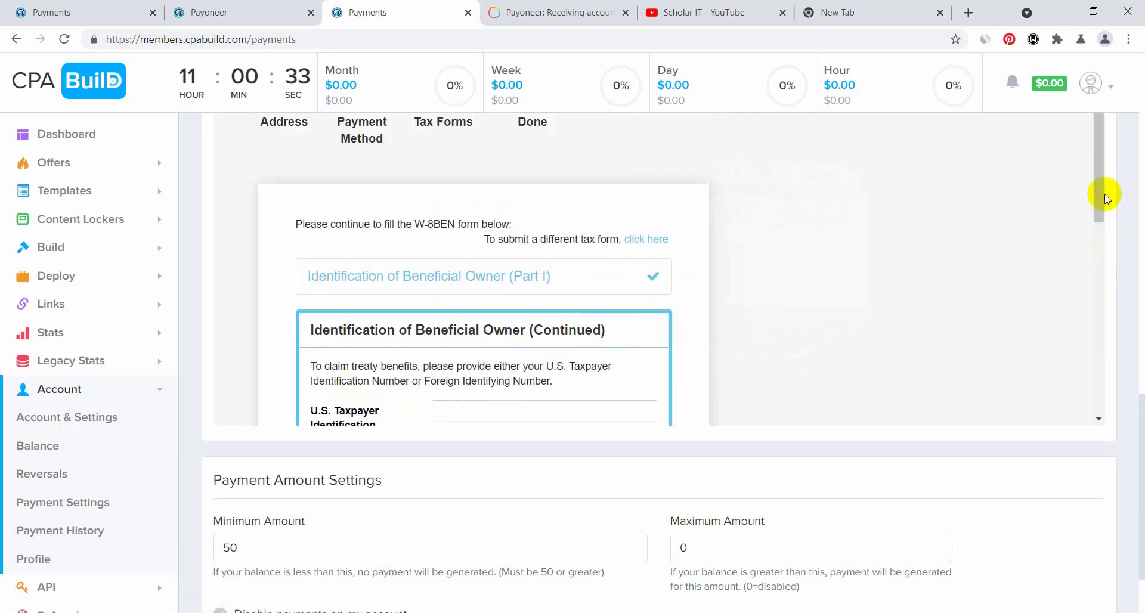
- Mark the foreign tax identifying number as not legally required and continue to the treaty benefits section
drag(1099, 191, 1090, 290)
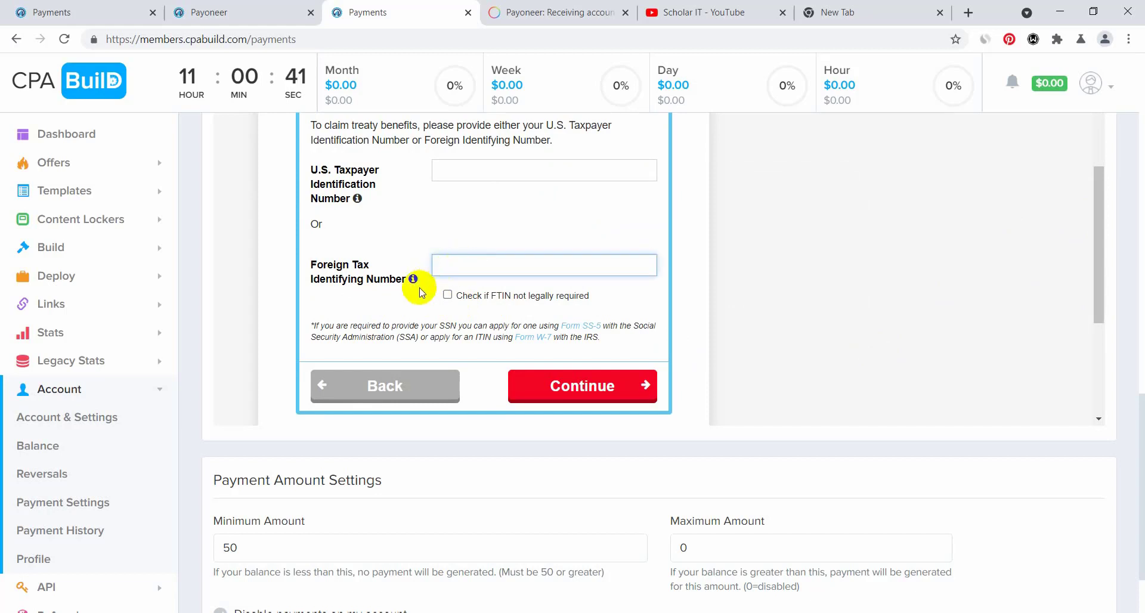
click(448, 295)
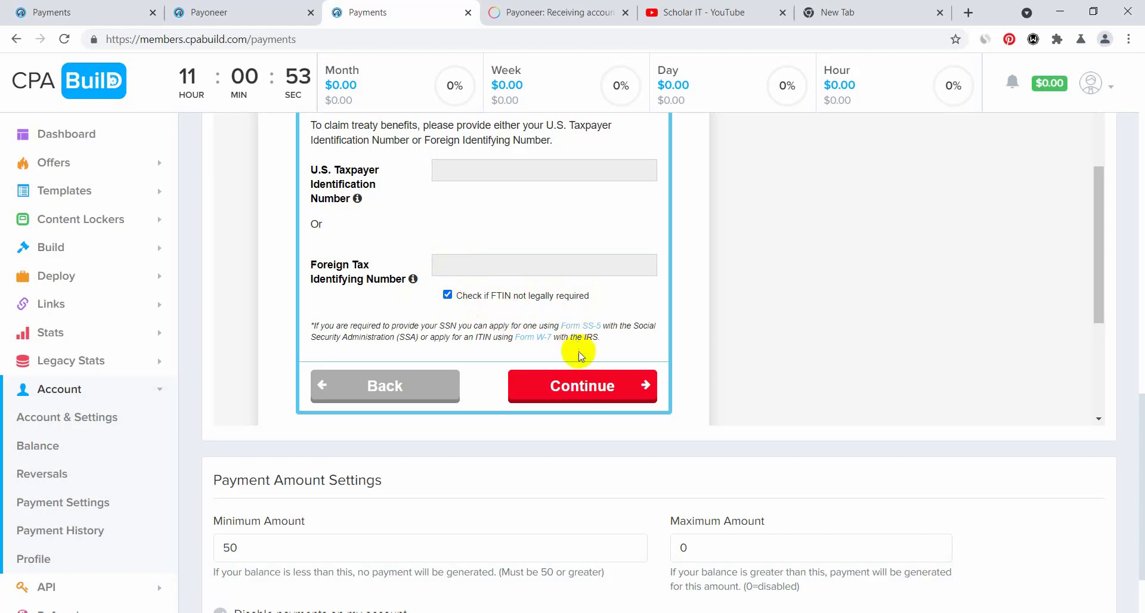
click(573, 385)
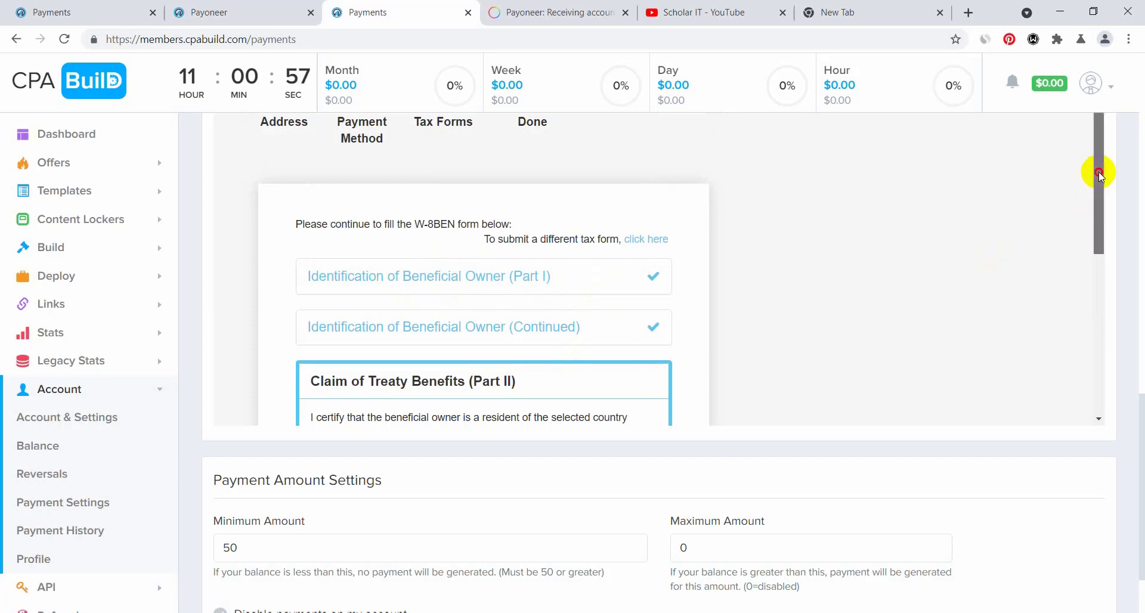
- Choose Bangladesh as the treaty country in Claim of Treaty Benefits (Part II) and continue
drag(1099, 172, 1094, 280)
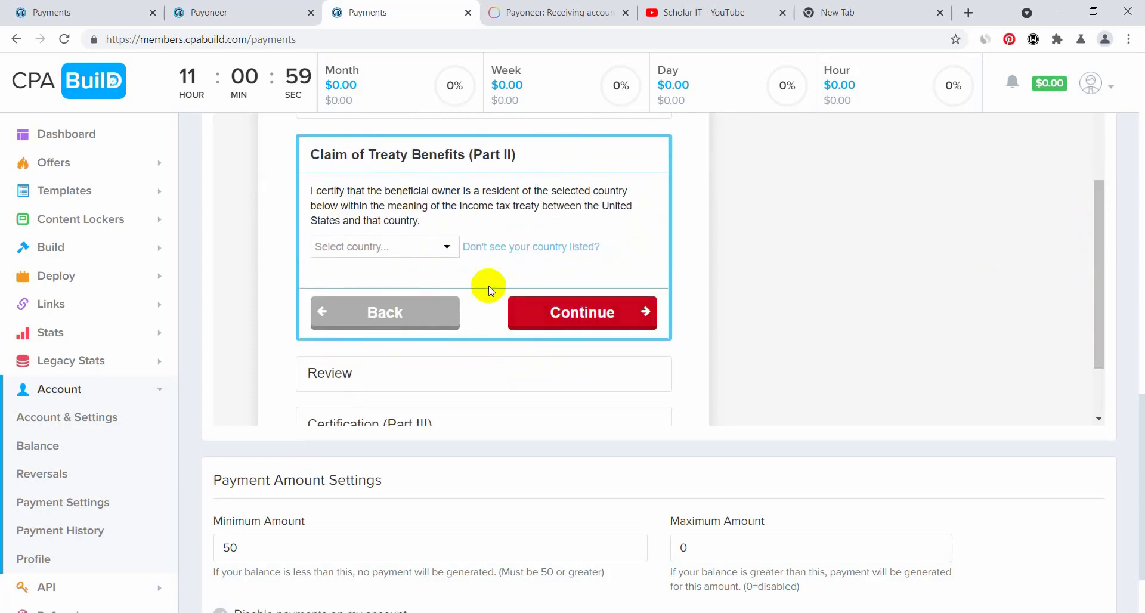
click(402, 251)
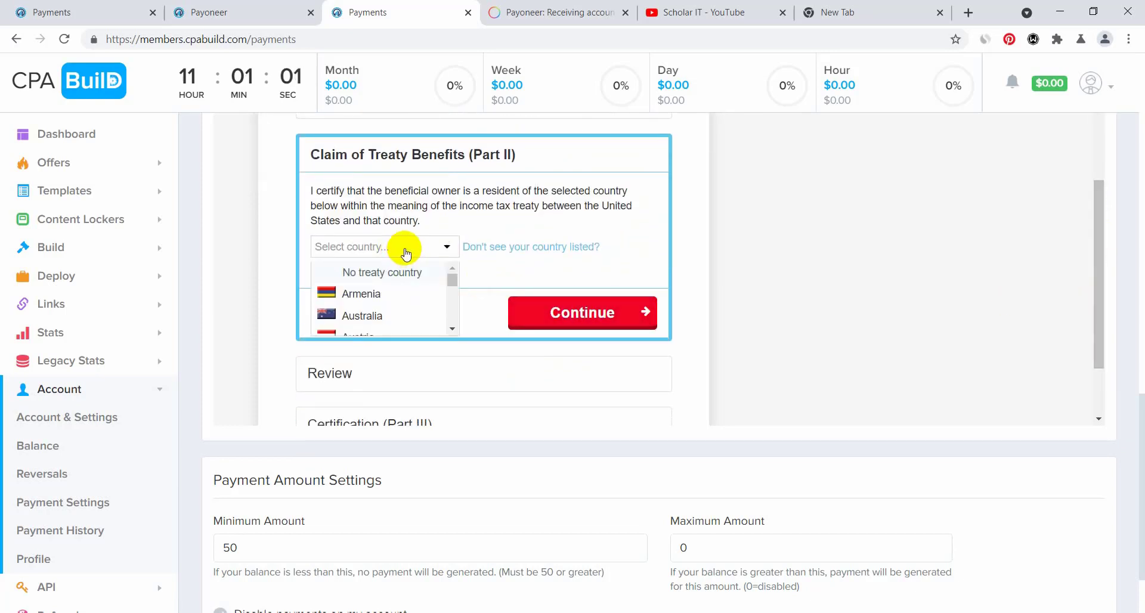
text(Bang)
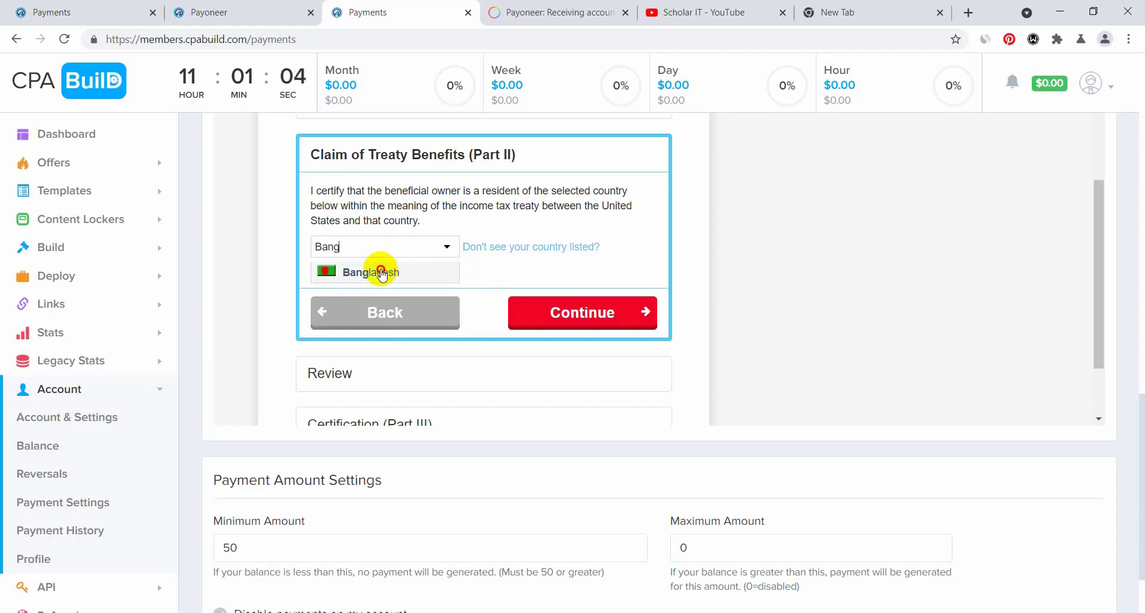
click(379, 271)
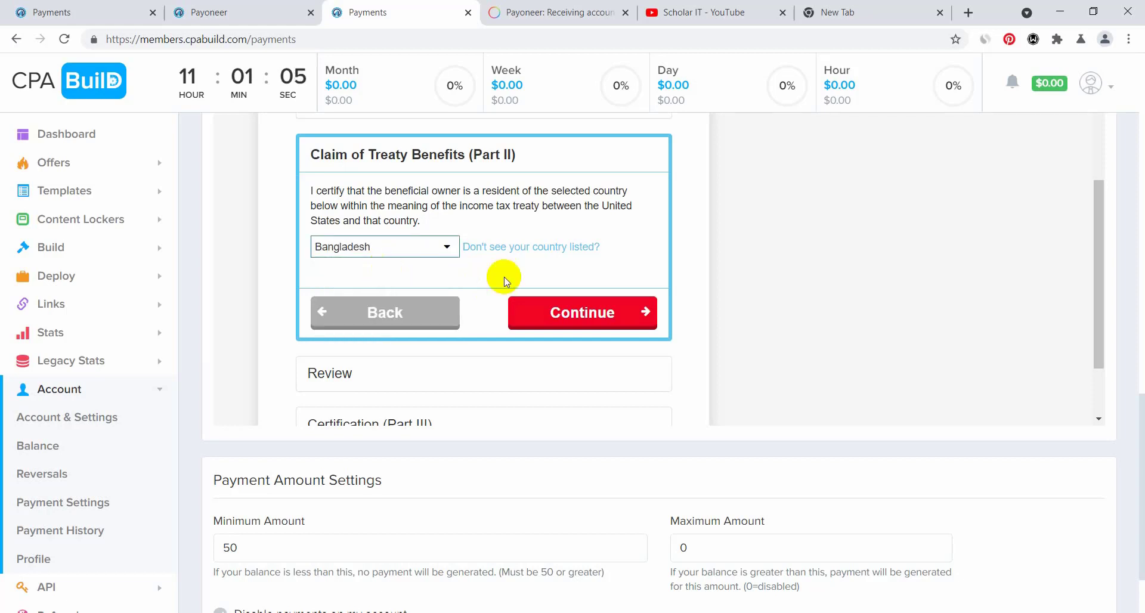
click(582, 314)
click(693, 303)
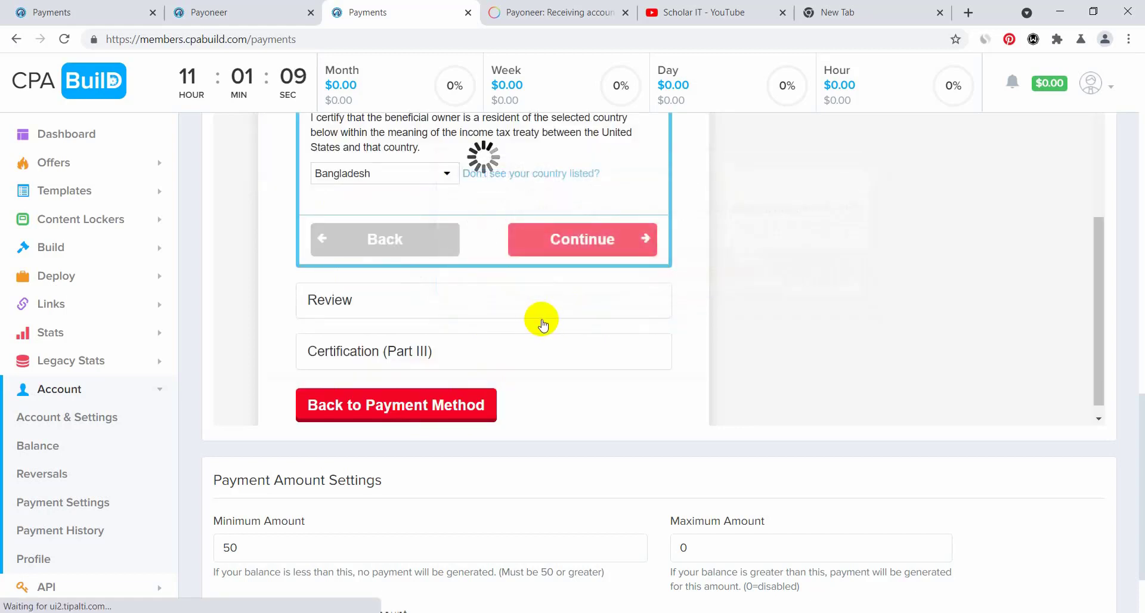
- Review the entered W-8BEN information and continue to Certification (Part III)
drag(1101, 139, 1097, 210)
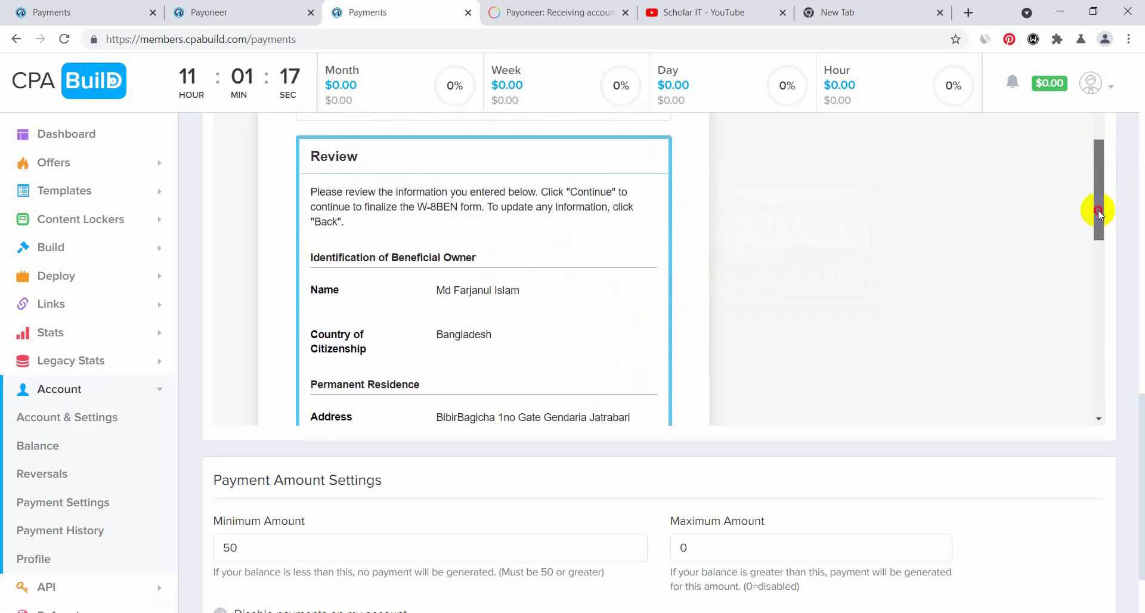
drag(1099, 212, 1048, 399)
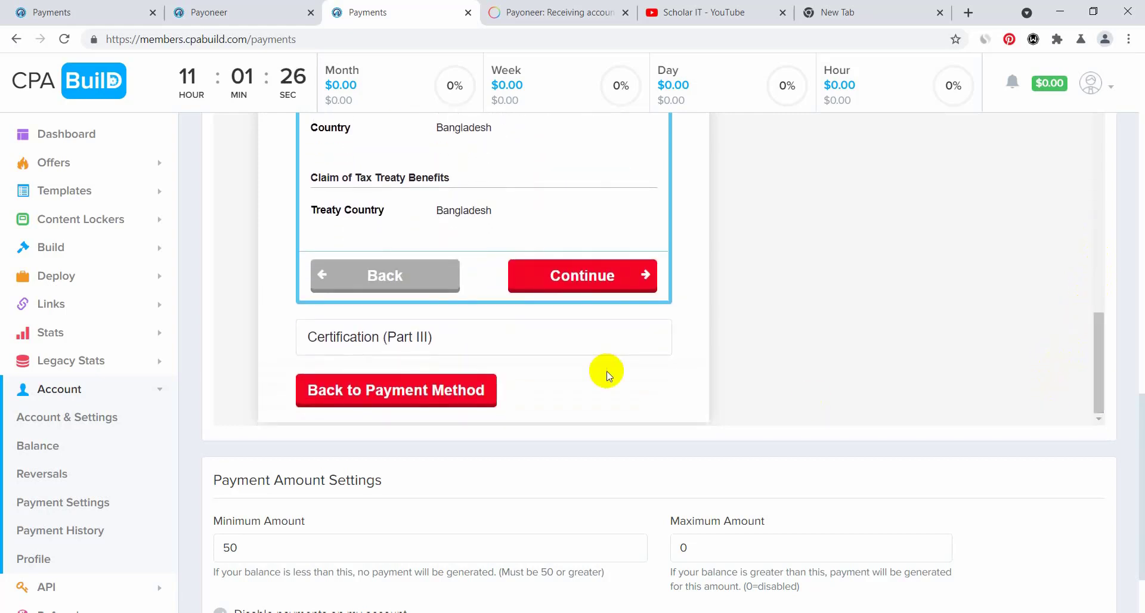
click(568, 274)
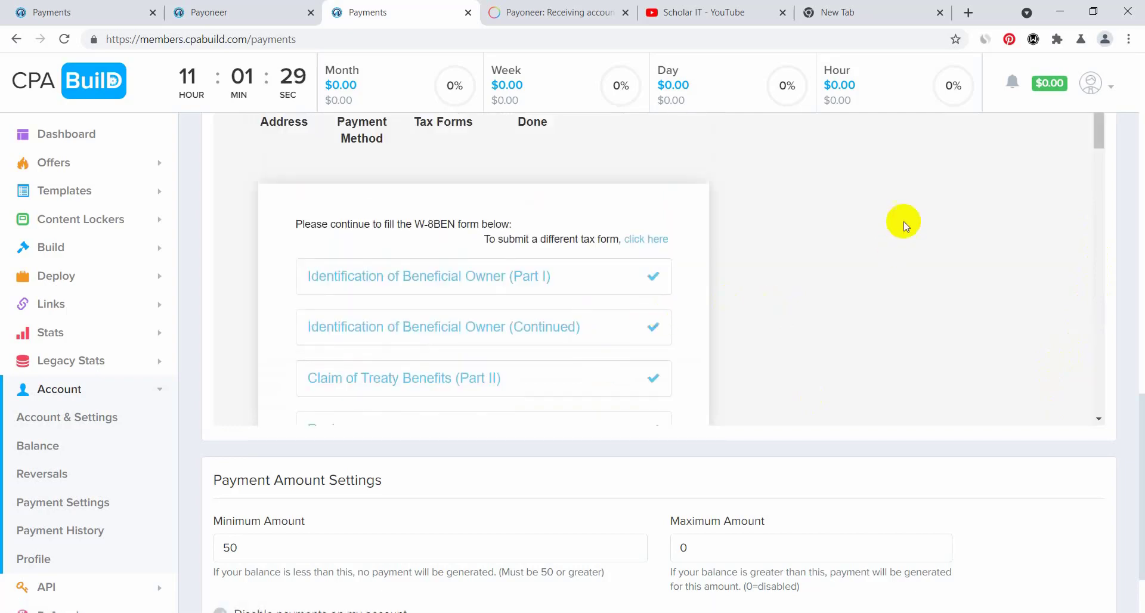
- Accept all six certification statements in Part III of the W-8BEN, including the broker transactions statement and the withholding agent authorization
drag(1097, 114, 1097, 214)
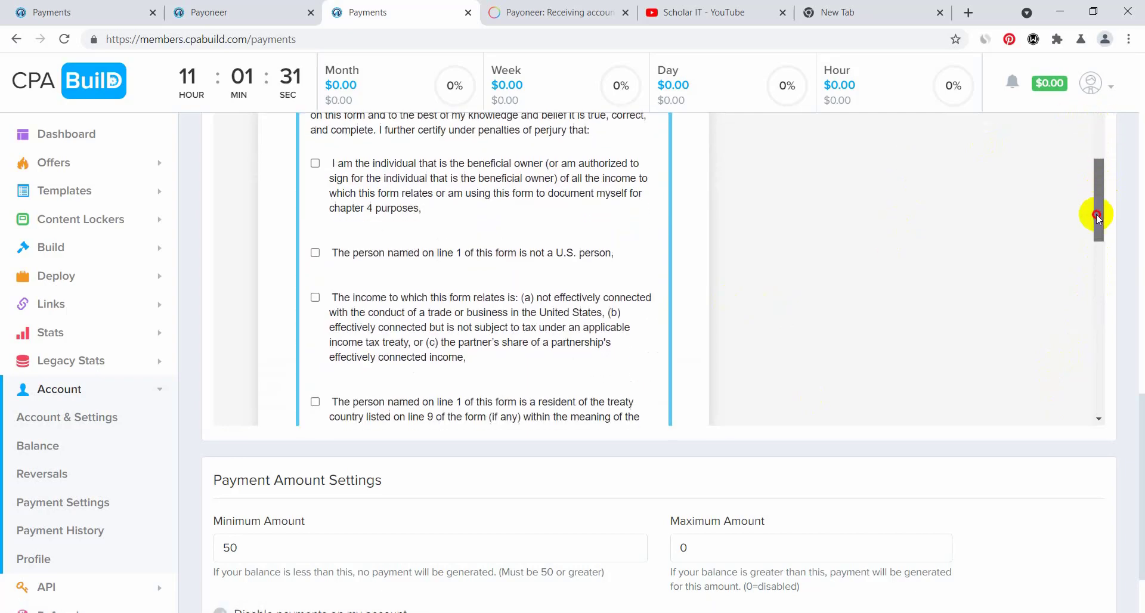
click(315, 164)
click(315, 253)
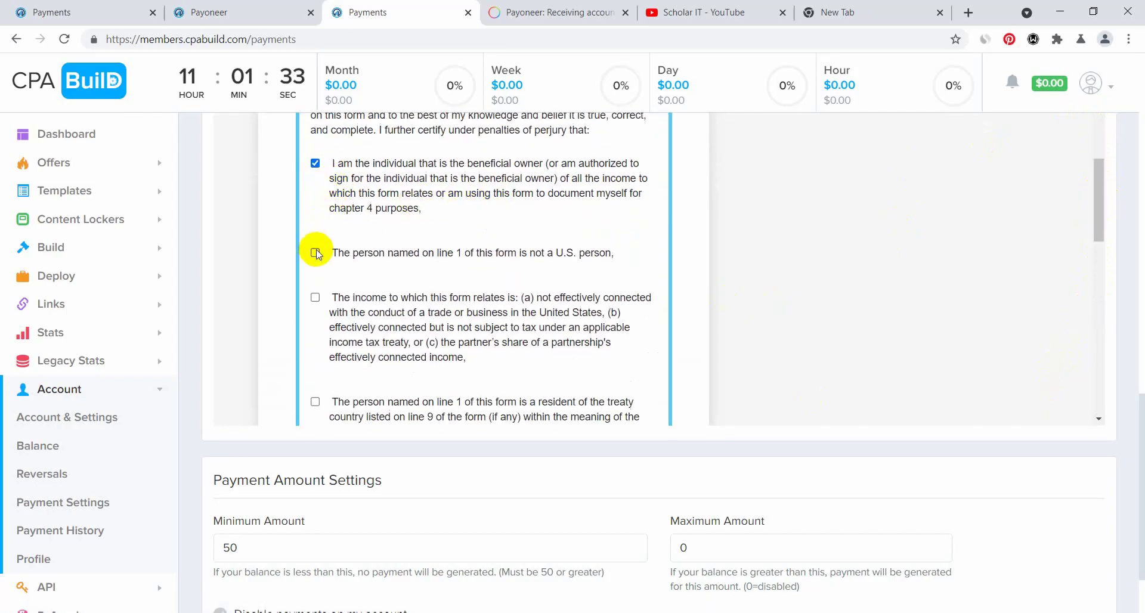
click(315, 297)
click(315, 401)
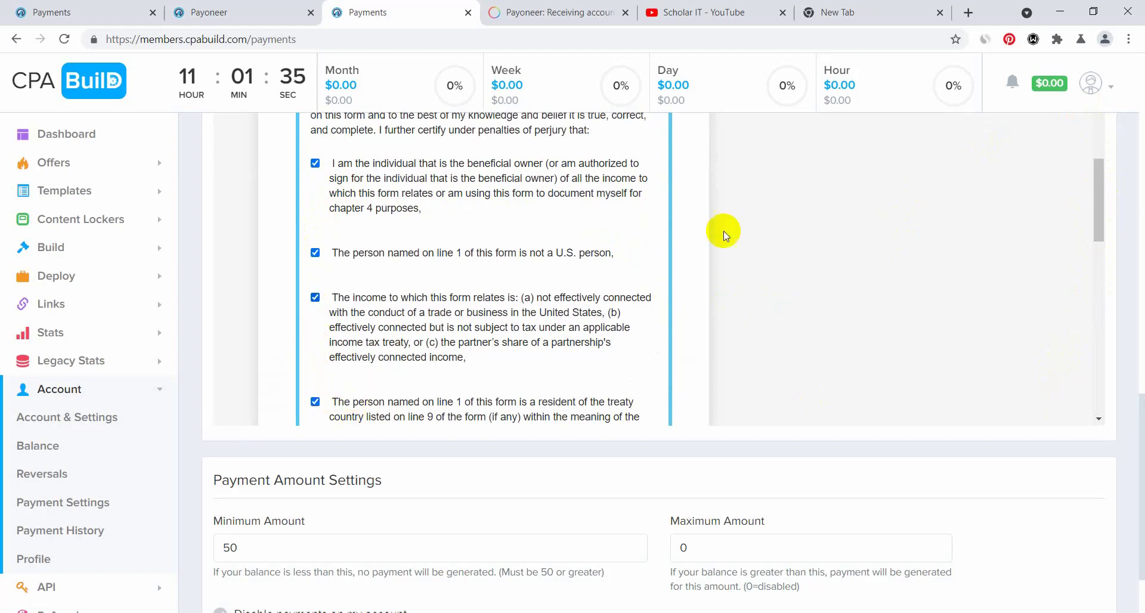
drag(1099, 191, 1096, 247)
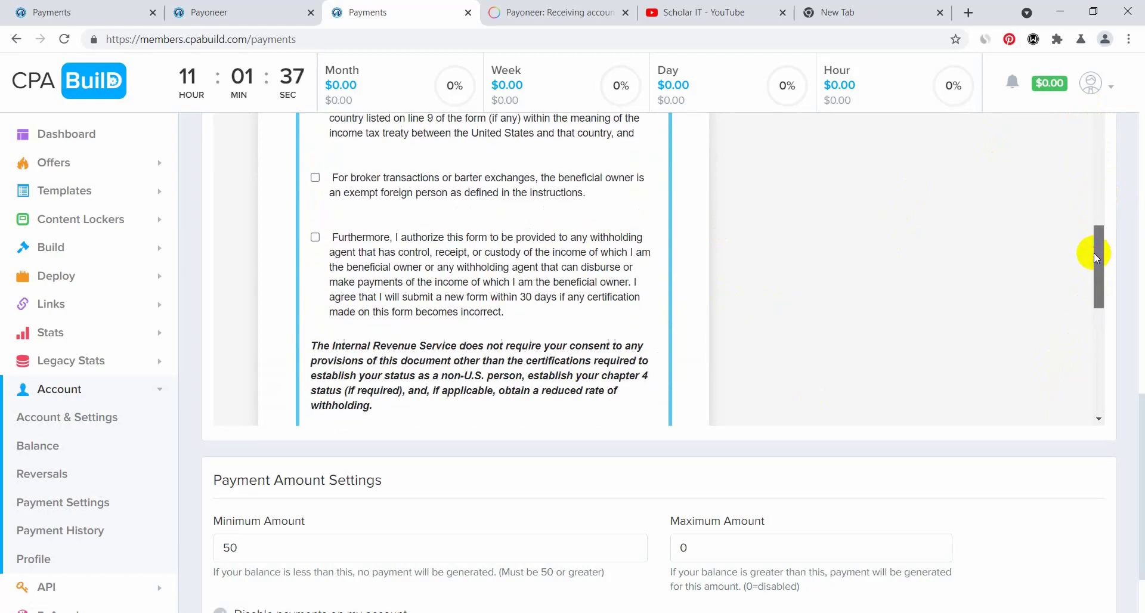
click(315, 179)
click(315, 237)
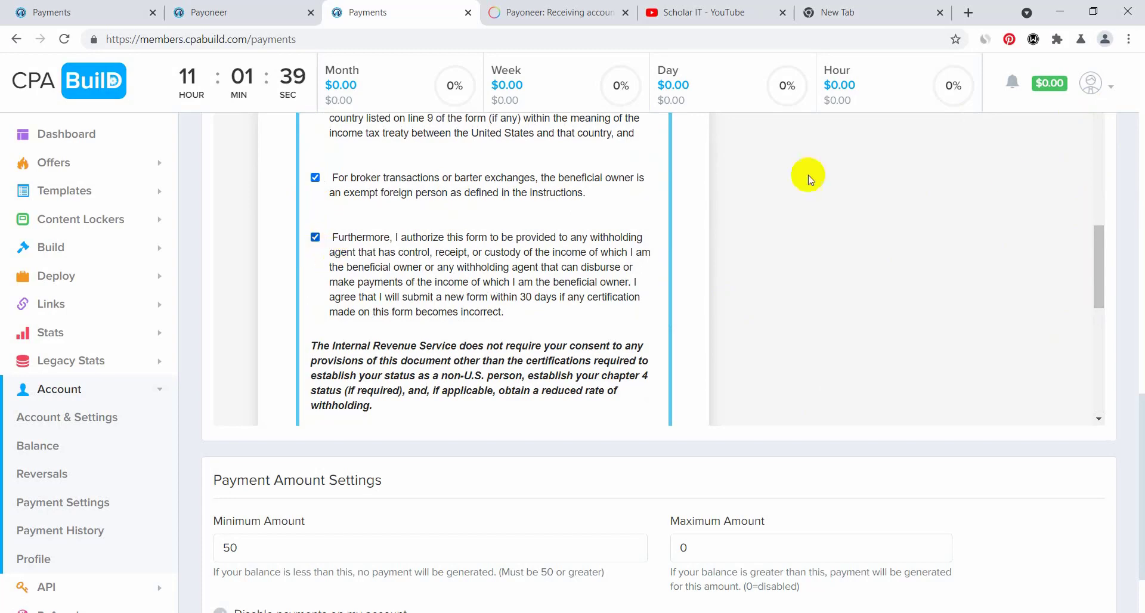
- Try the option for signing the W-8BEN on behalf of someone else, and return to signing for myself
drag(1100, 255, 1099, 307)
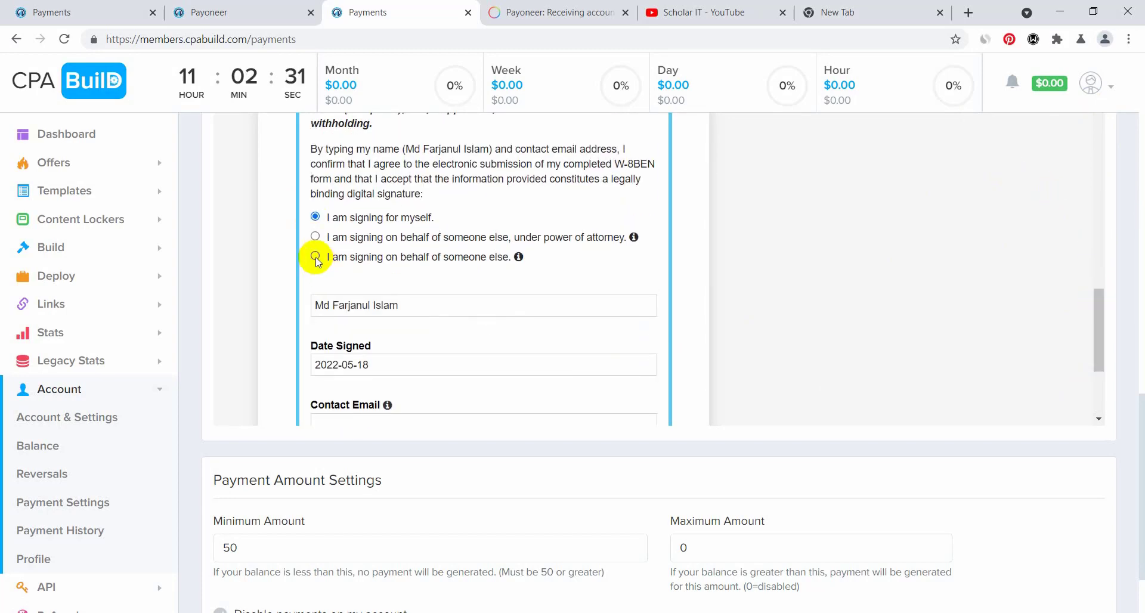
click(315, 257)
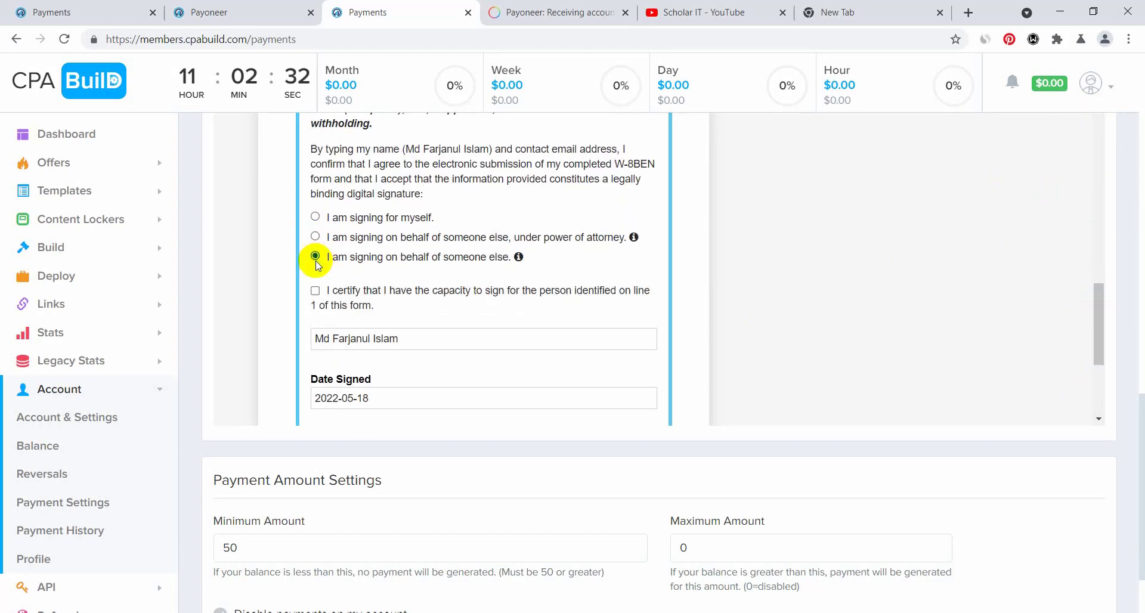
click(315, 217)
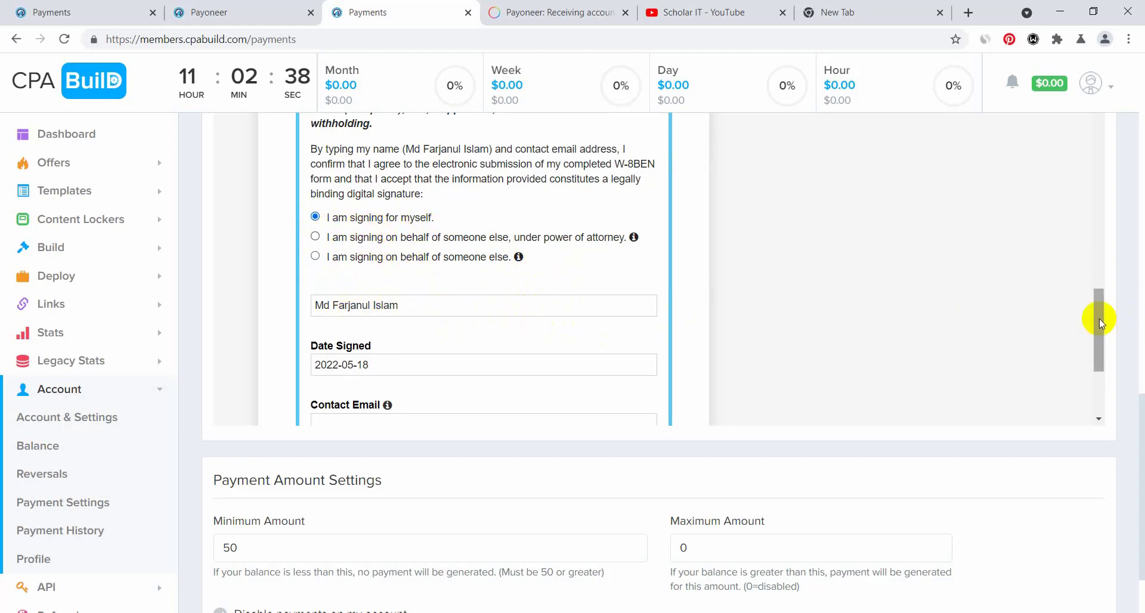
- Switch to the Payoneer account page, close the USD receiving account details and open the profile settings
drag(1100, 319, 1098, 343)
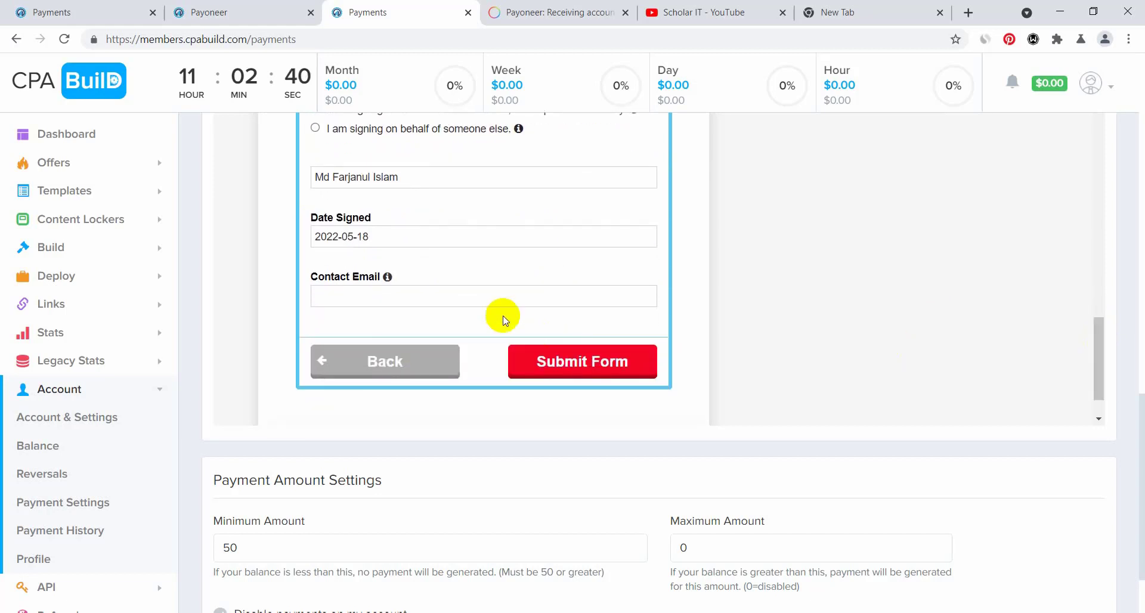
click(409, 298)
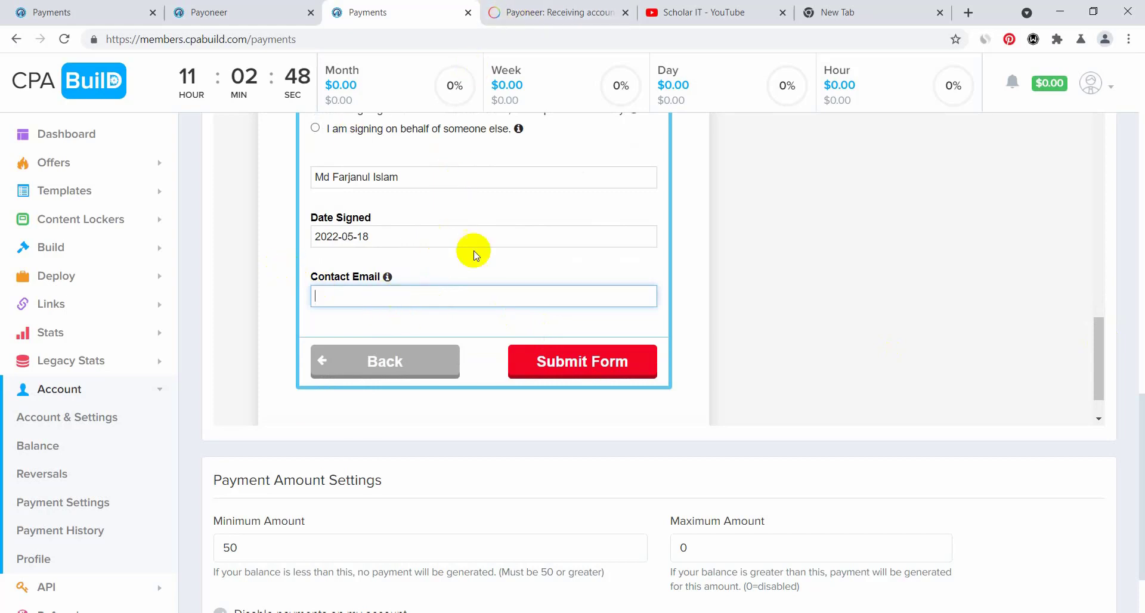
click(550, 6)
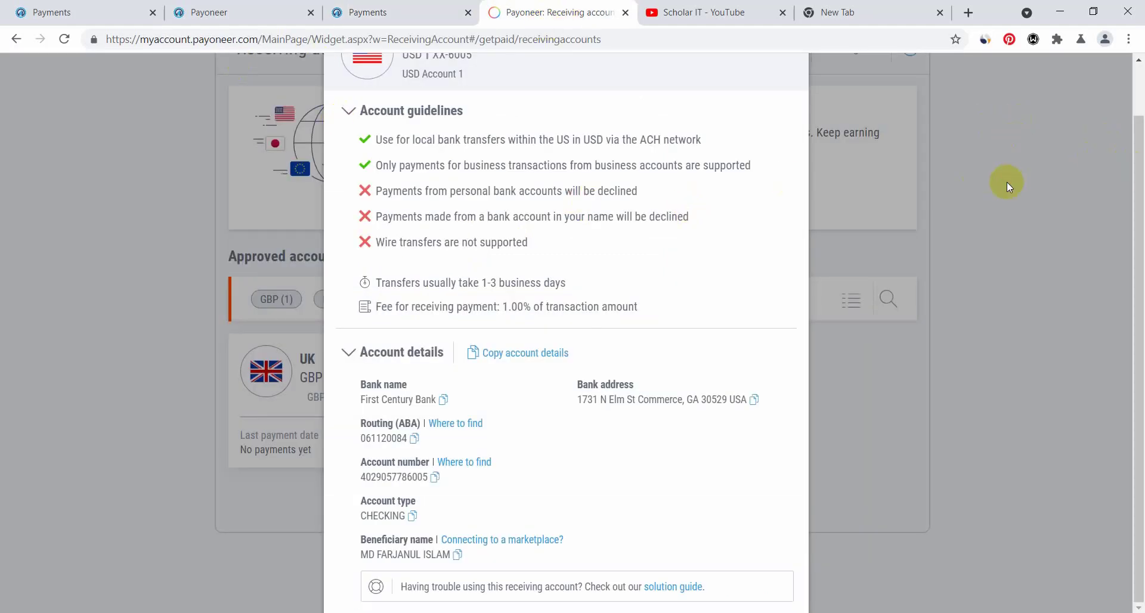
scroll(758, 351, up, 2)
click(790, 88)
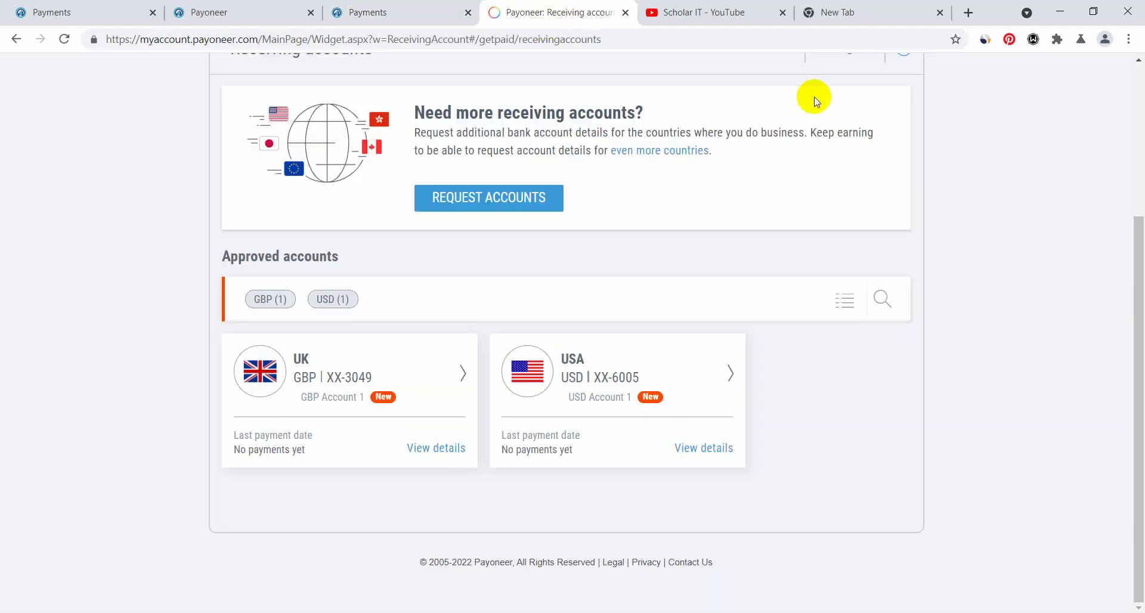
scroll(1136, 310, up, 4)
mouse_move(844, 127)
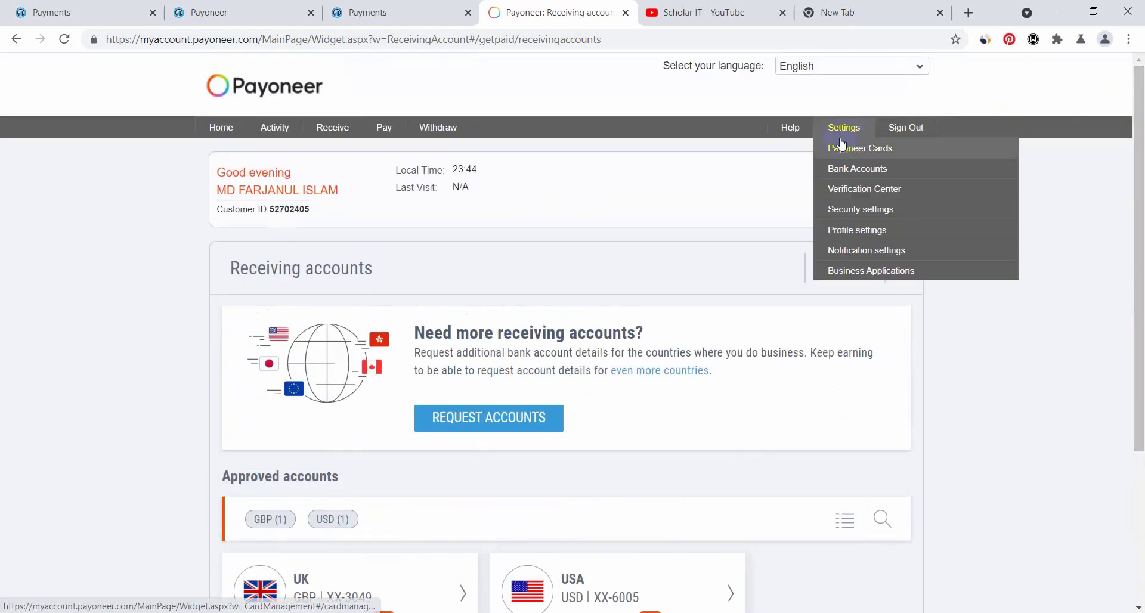
click(847, 231)
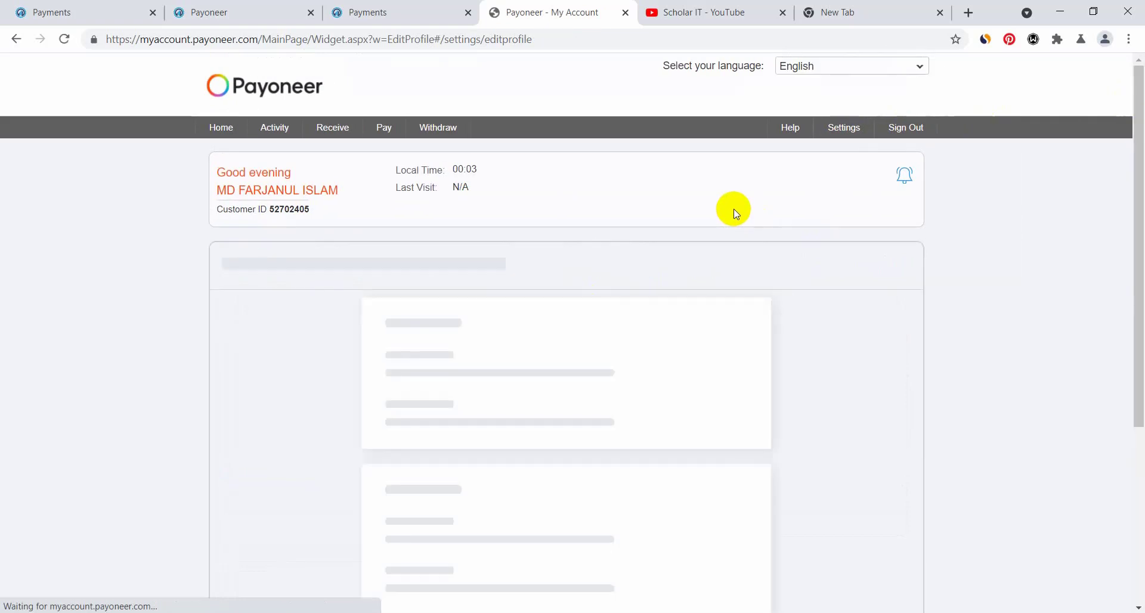
- Copy the account holder's email address from the Payoneer profile settings
drag(1136, 168, 1137, 209)
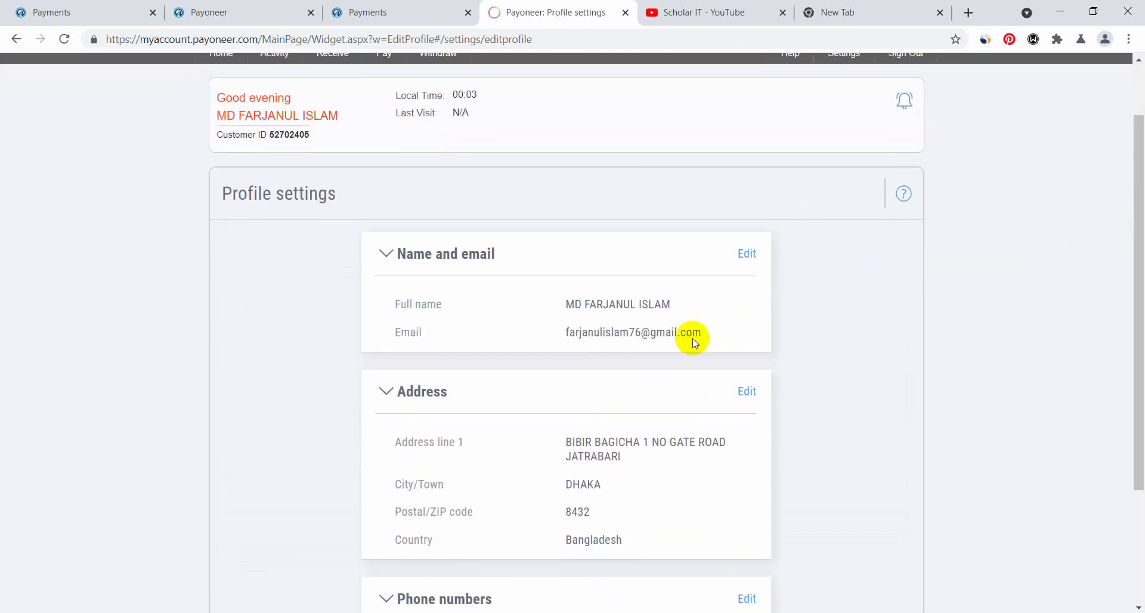
right_click(630, 335)
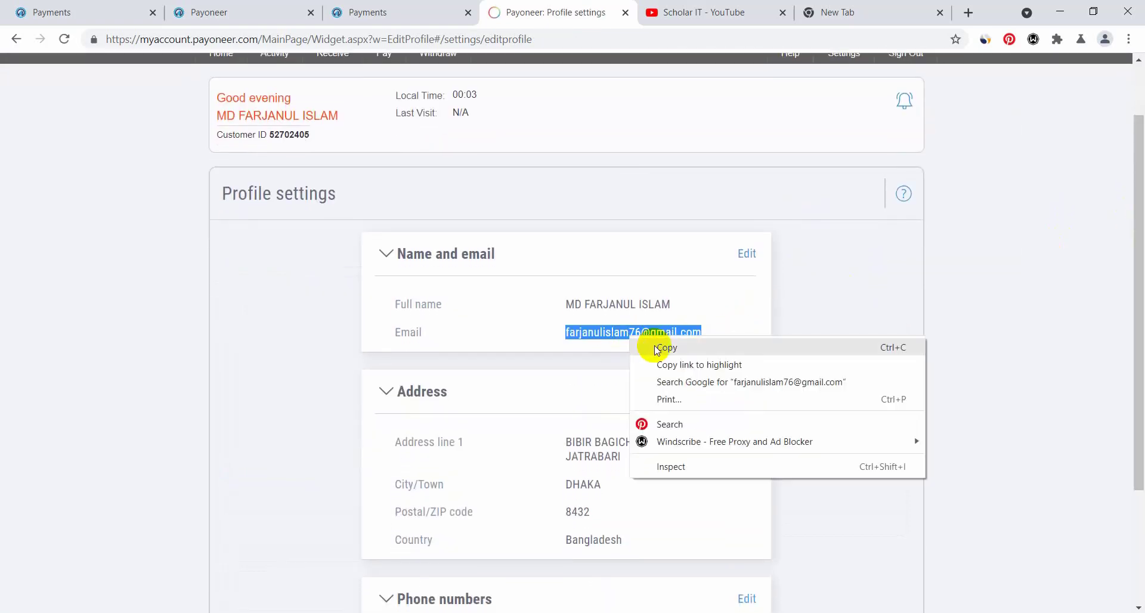
click(656, 347)
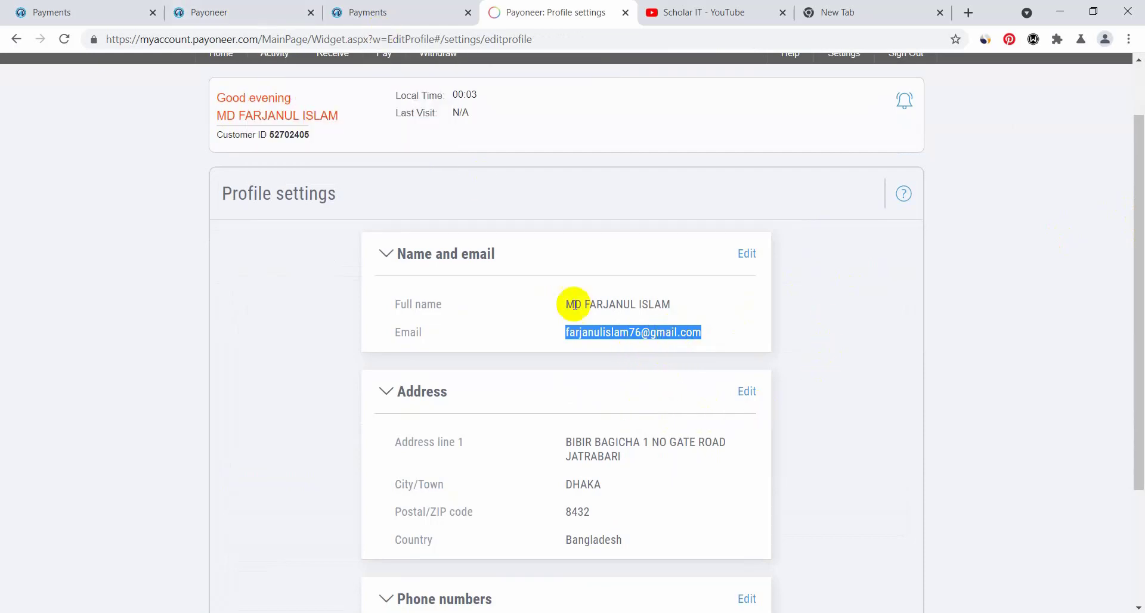
- Switch back to the CPABuild payments page, paste the email address as the W-8BEN contact email and submit the form
click(382, 10)
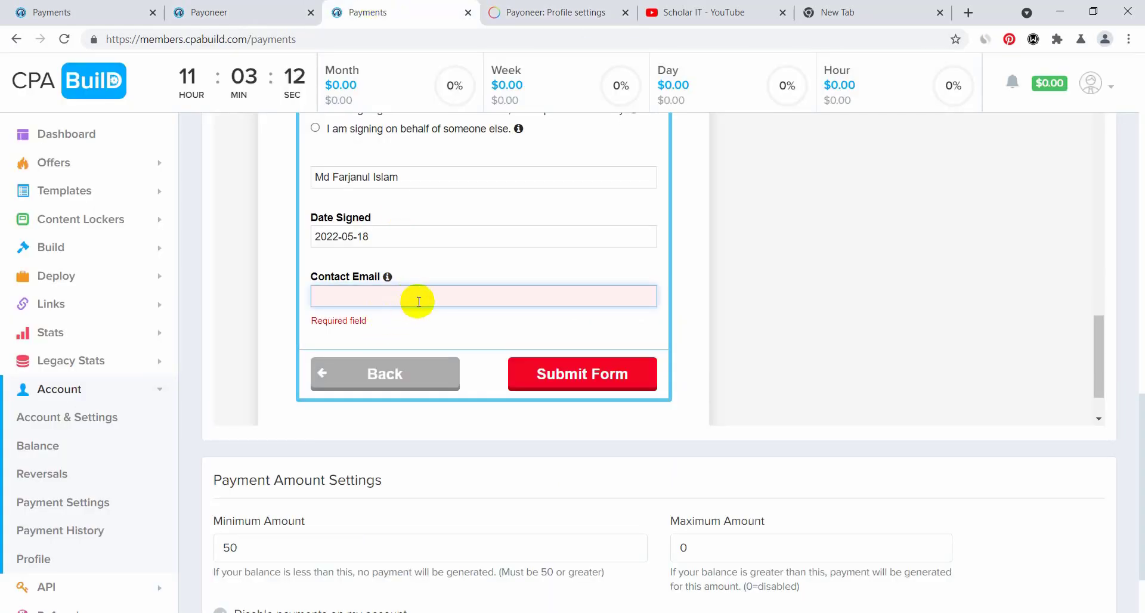
key(ctrl+v)
click(692, 299)
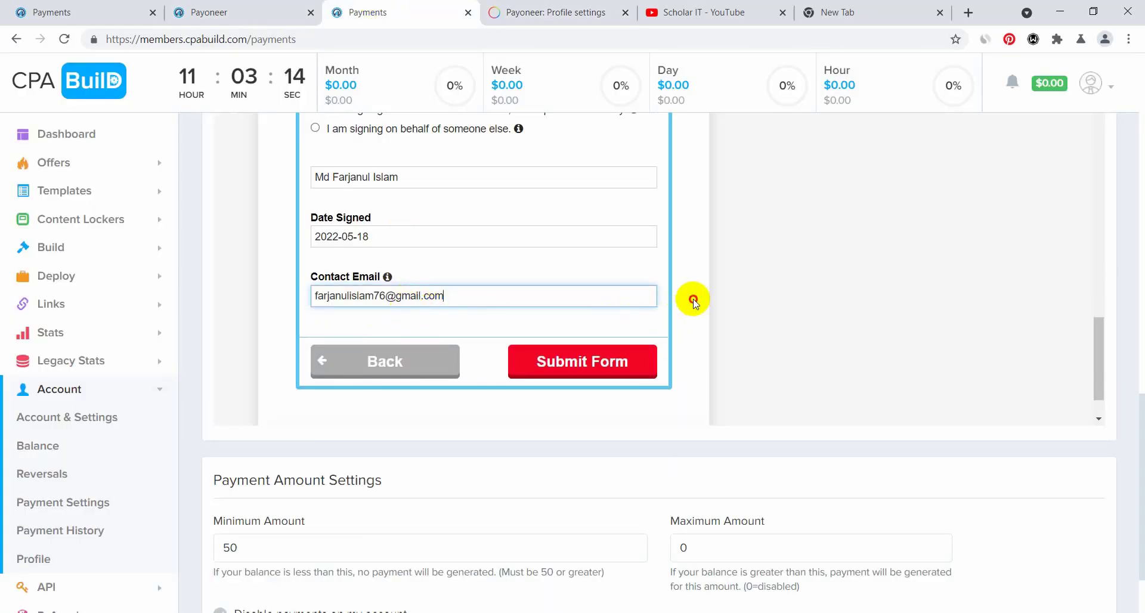
drag(1100, 349, 1043, 412)
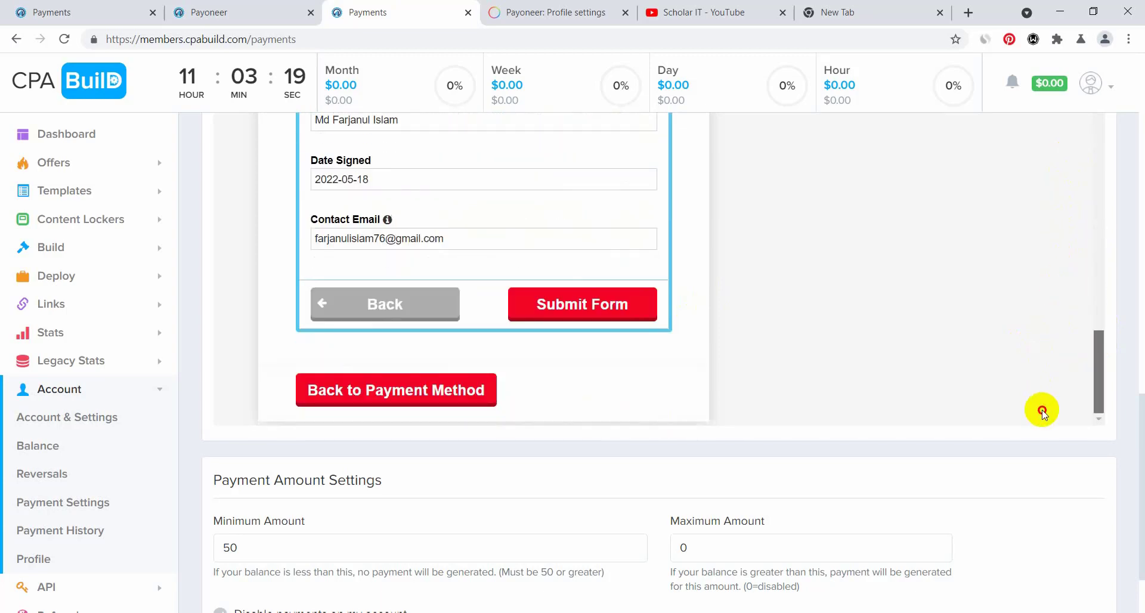
click(593, 304)
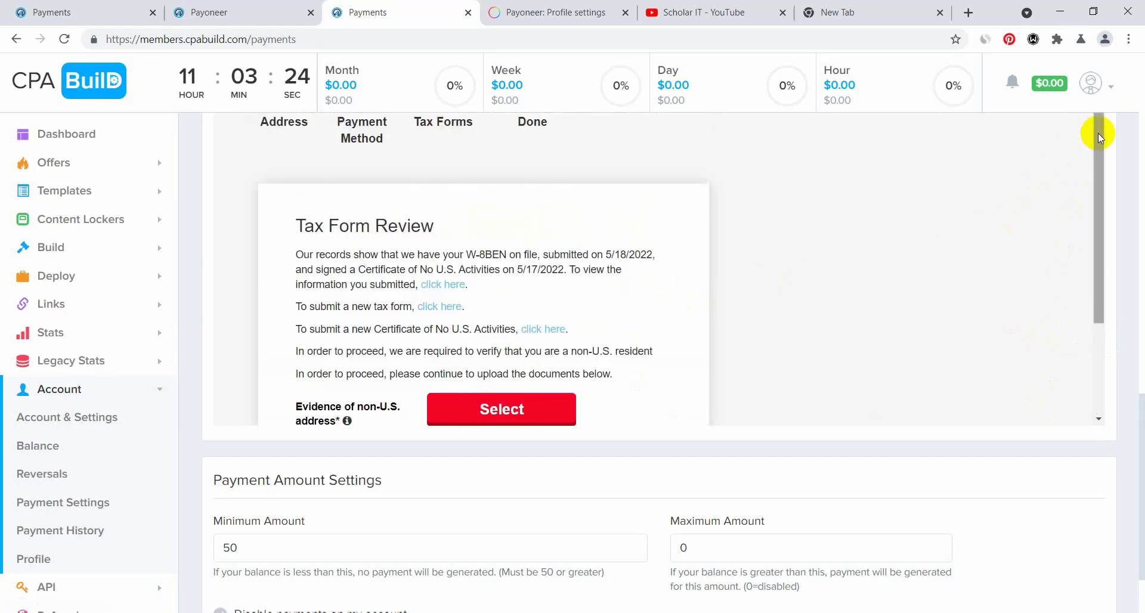
- Upload the NID Card file from the Desktop as National ID evidence of non-U.S. address, and proceed past the tax form review
drag(1099, 136, 1084, 363)
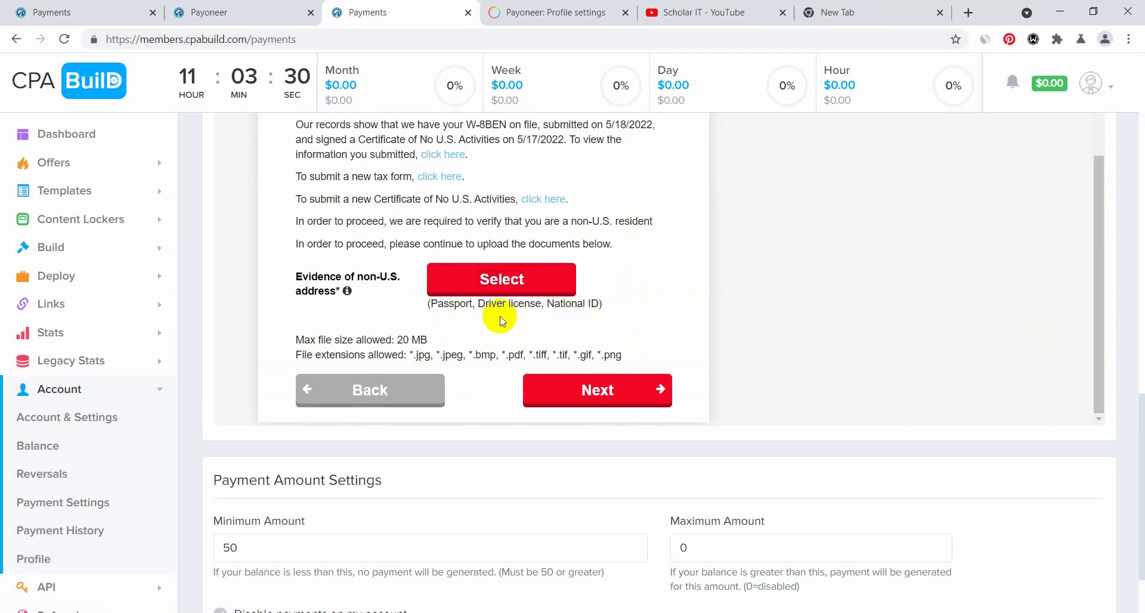
click(504, 281)
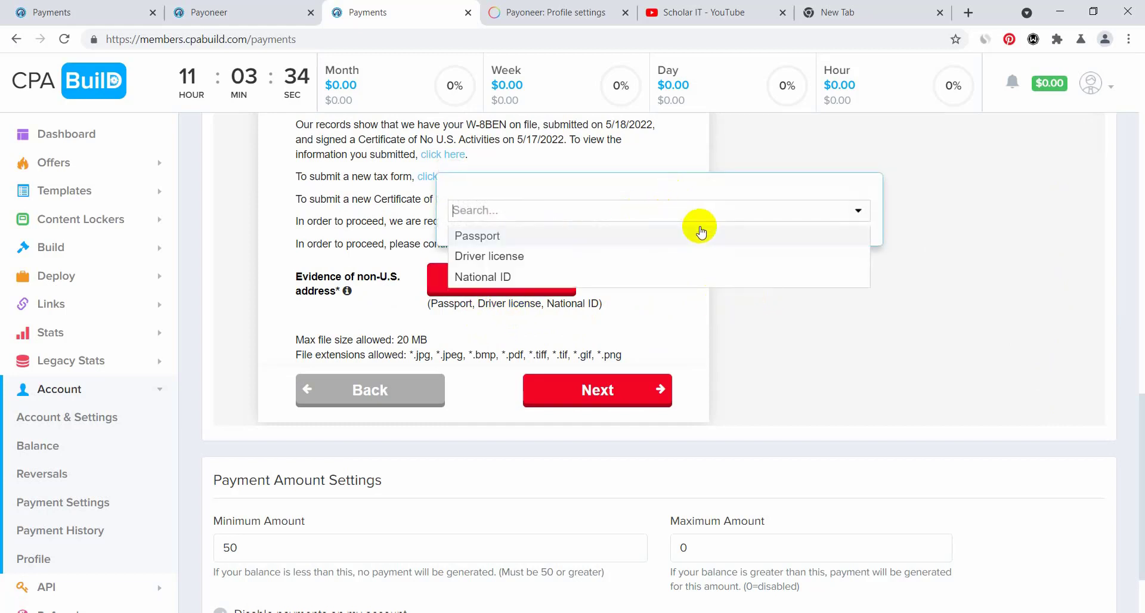
click(488, 278)
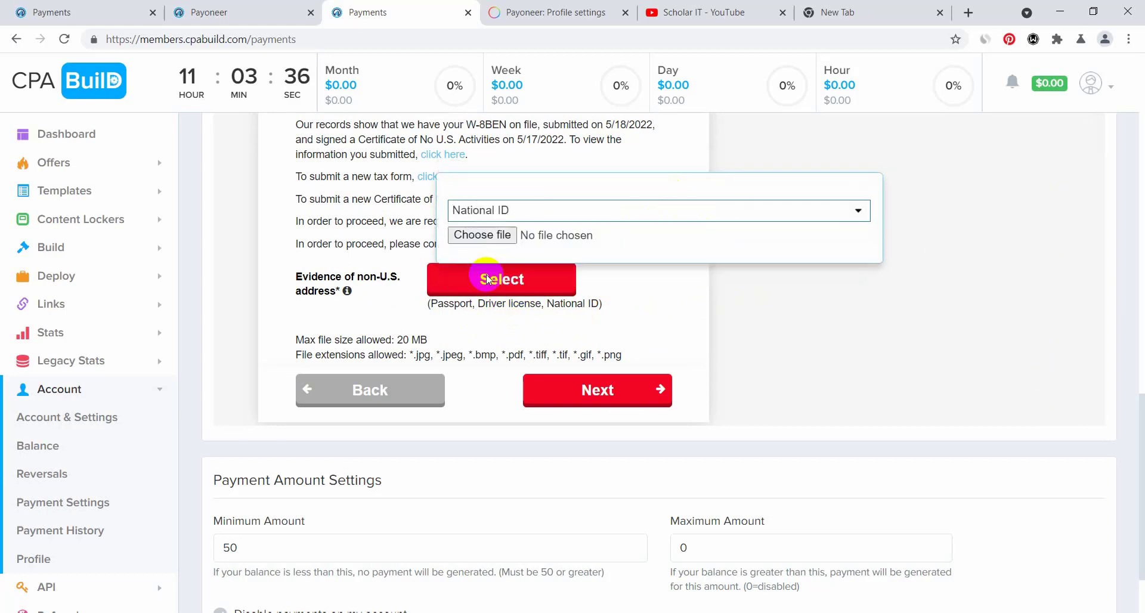
click(484, 235)
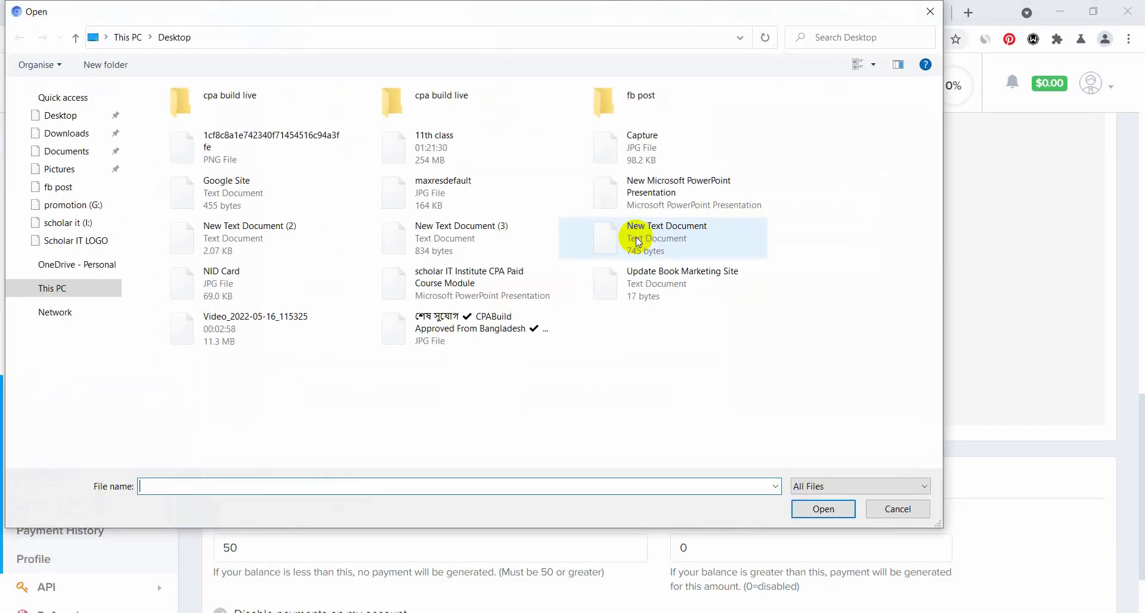
click(62, 116)
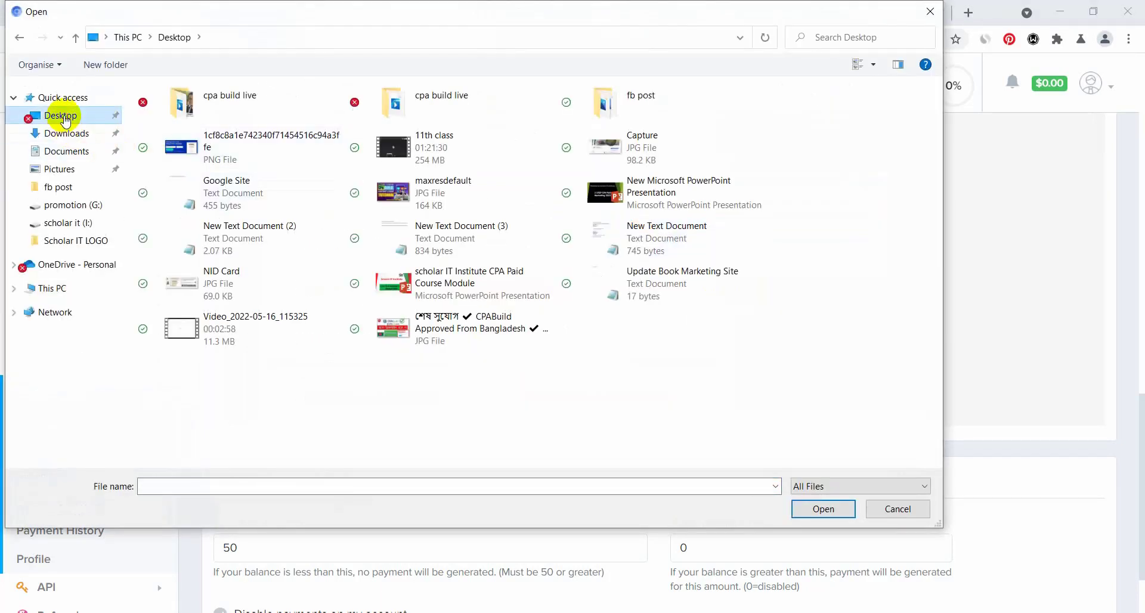
click(176, 285)
click(851, 504)
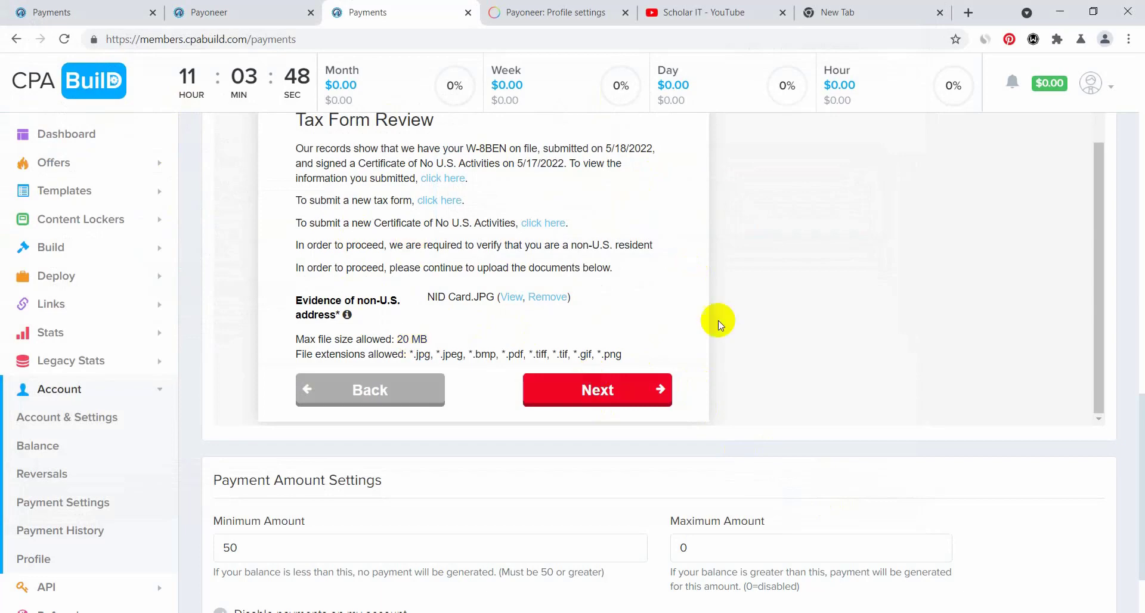
click(596, 391)
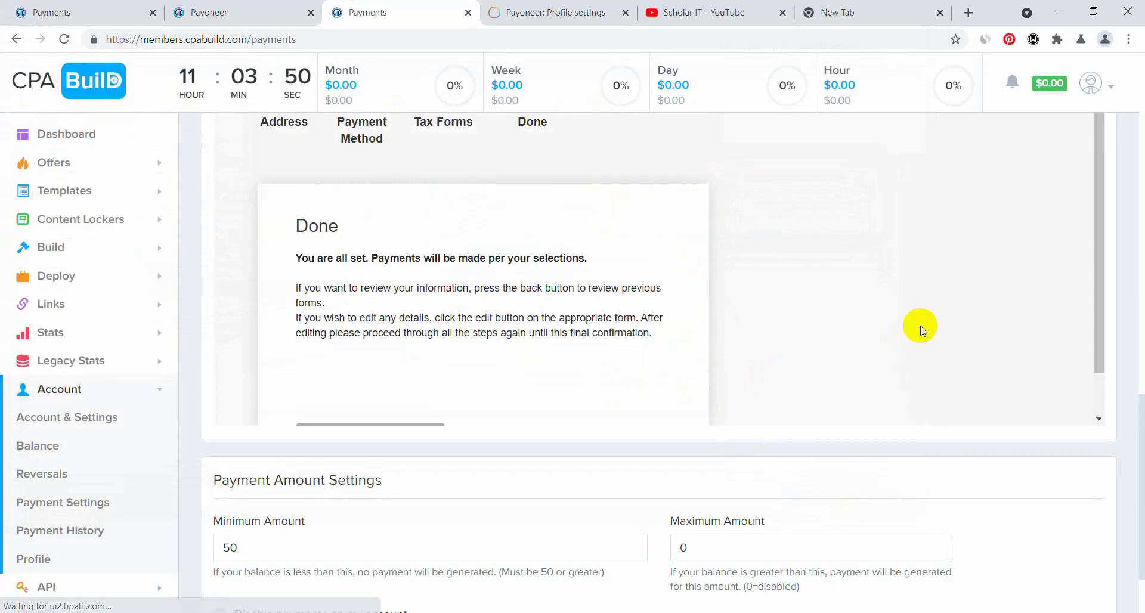
scroll(291, 308, down, 1)
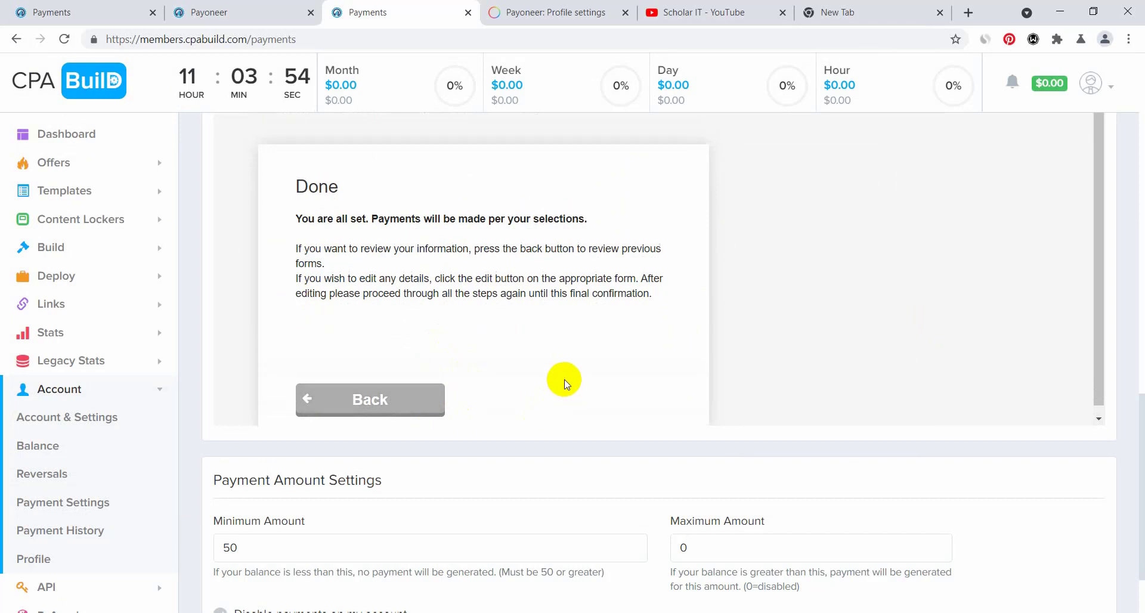
scroll(563, 358, up, 2)
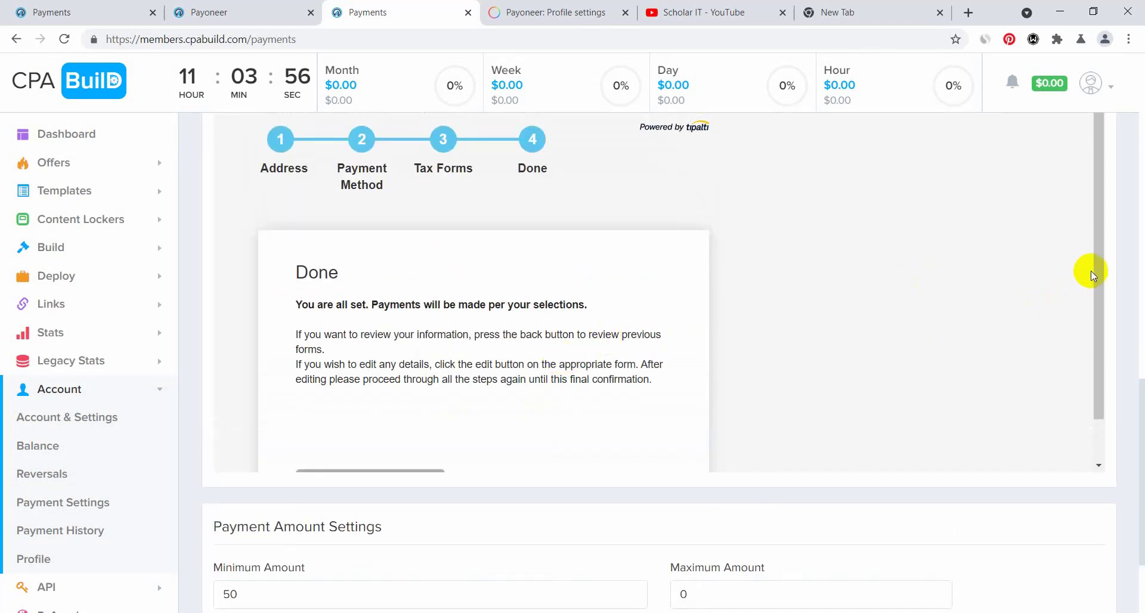
drag(1093, 275, 810, 193)
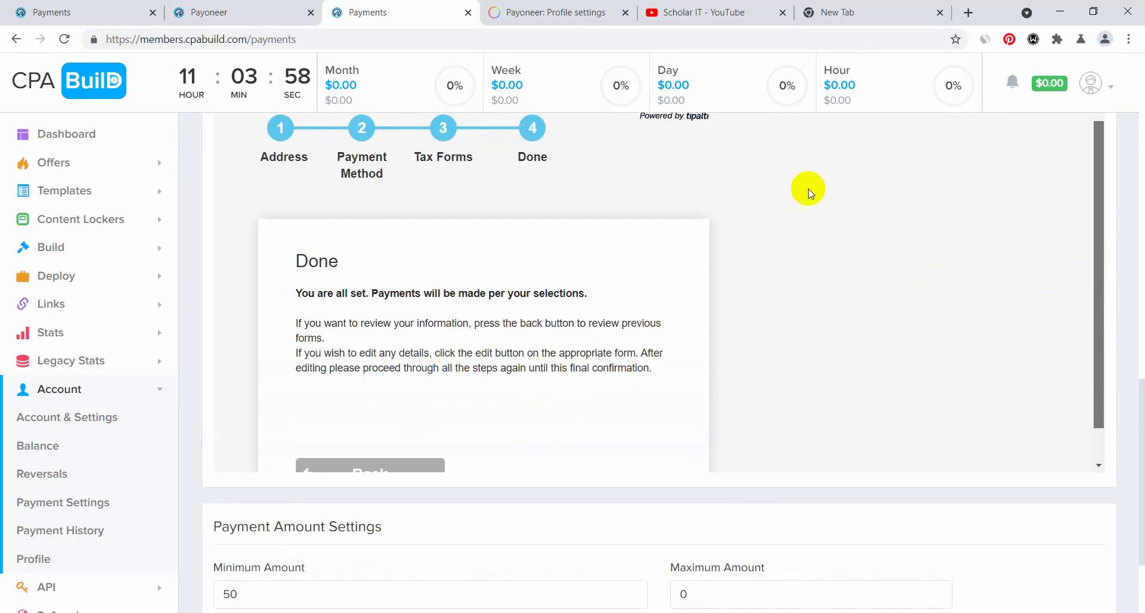
click(70, 137)
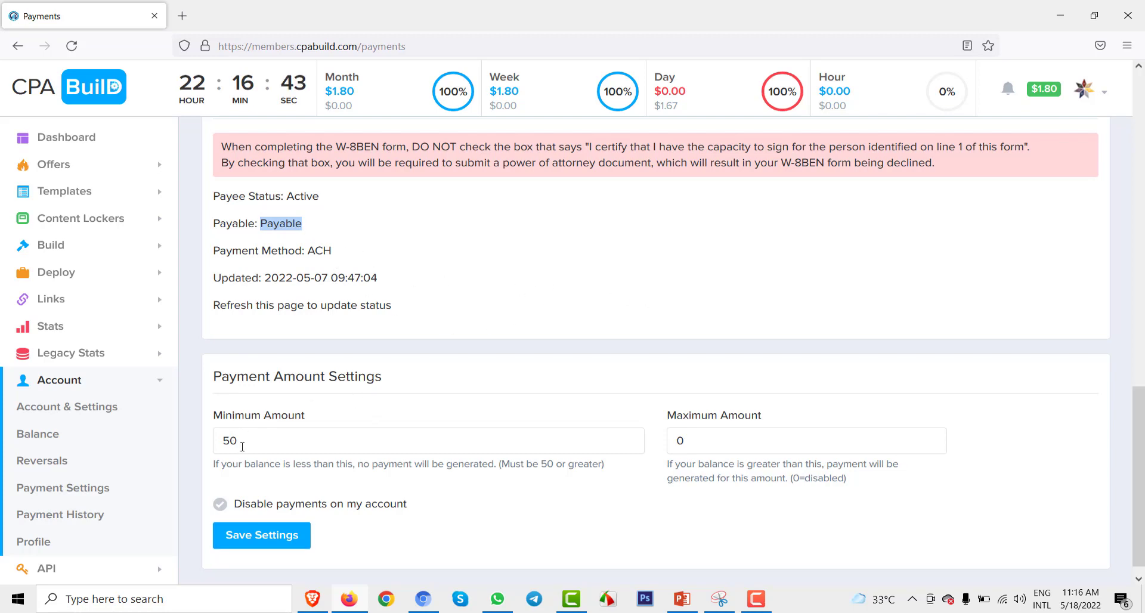
- Highlight the minimum amount value in the Payment Amount Settings
drag(250, 442, 213, 446)
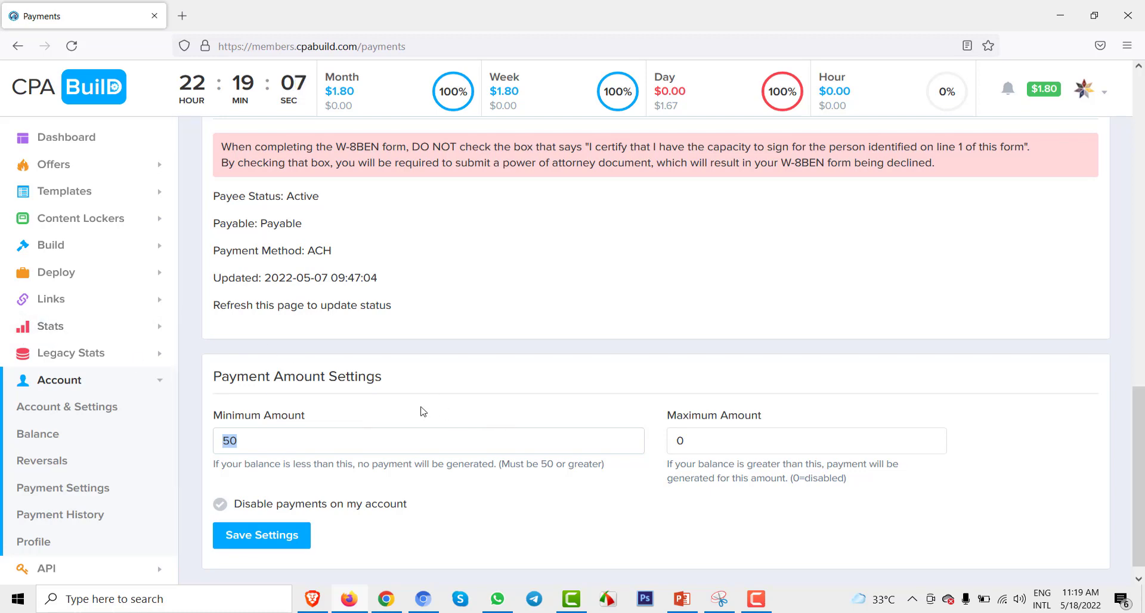
- Switch to the YouTube video page in Chrome, expand the video description and view its contact details
click(391, 591)
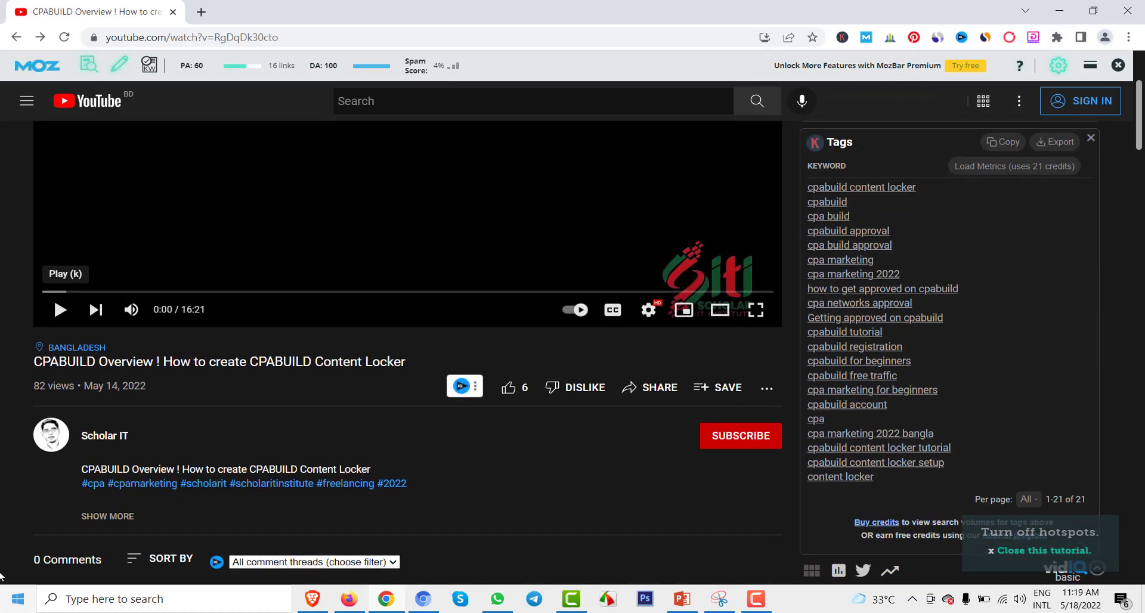
click(87, 517)
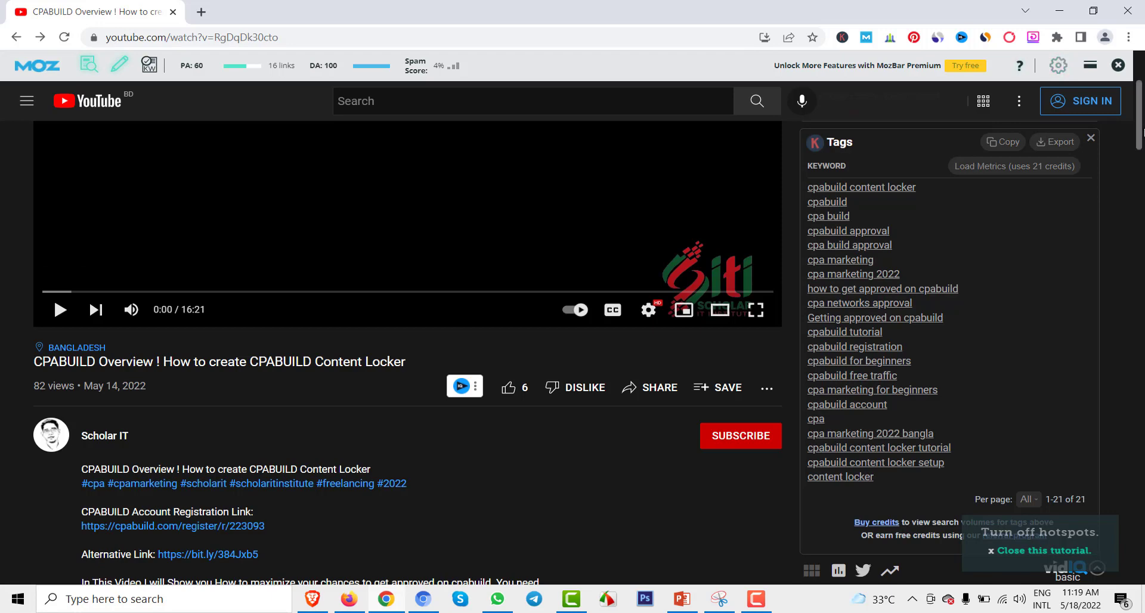
scroll(87, 520, down, 3)
scroll(357, 156, down, 4)
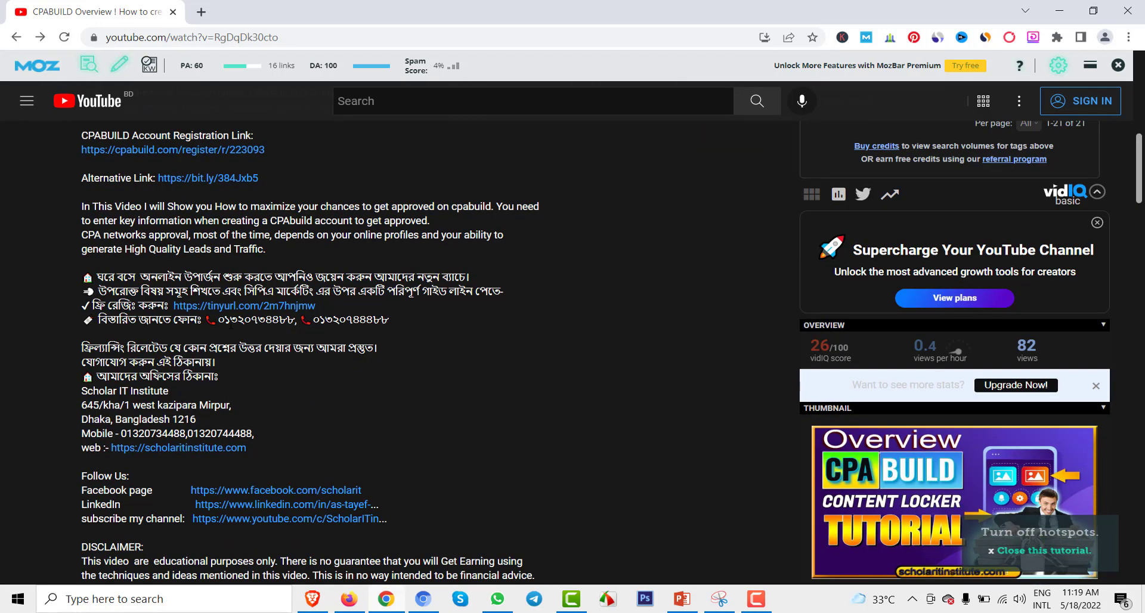
- Highlight the second contact phone number and the Facebook page link in the video description
drag(224, 320, 334, 306)
drag(403, 312, 399, 320)
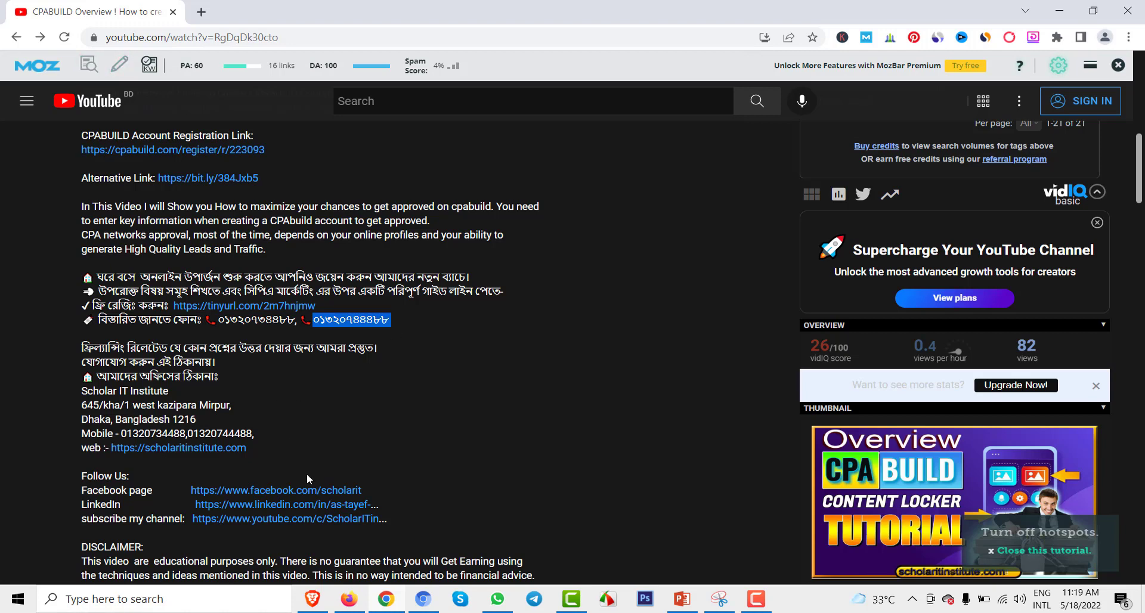
click(215, 484)
drag(215, 484, 370, 498)
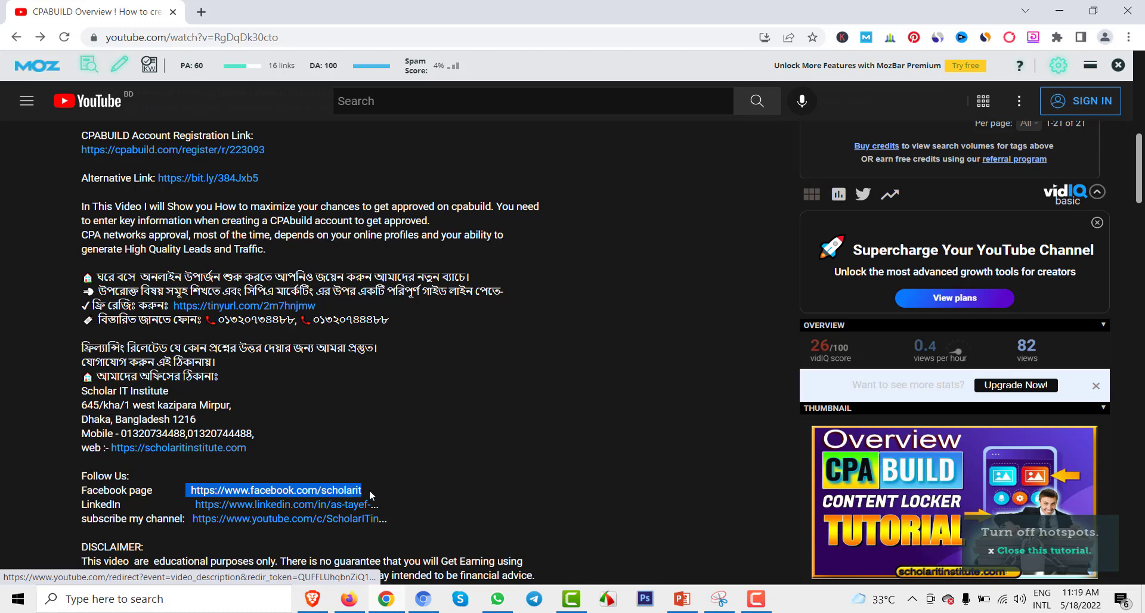